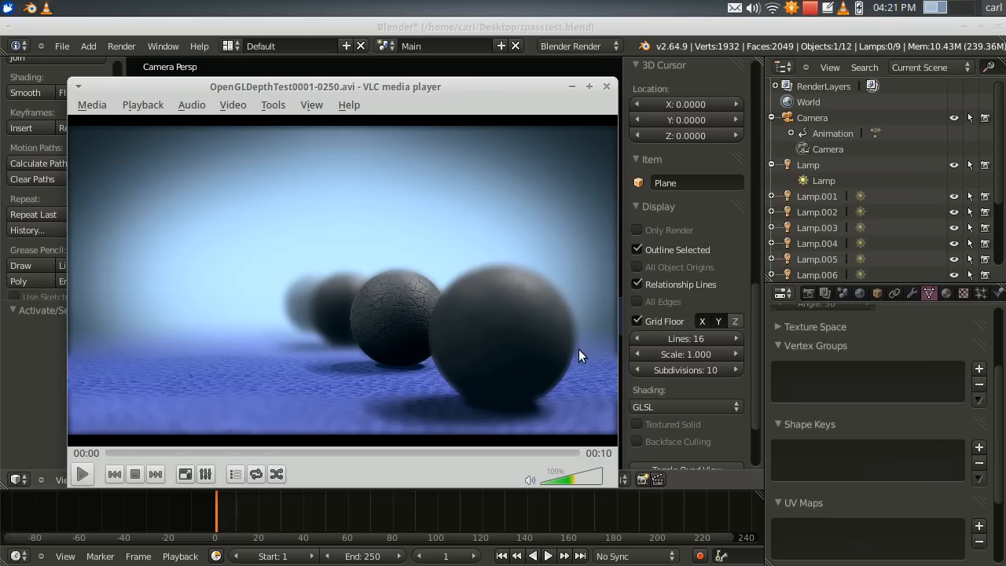
Step: Play the rendered video OpenGLDepthTest0001-0250.avi, replay it from the start and pause it near the end
click(84, 473)
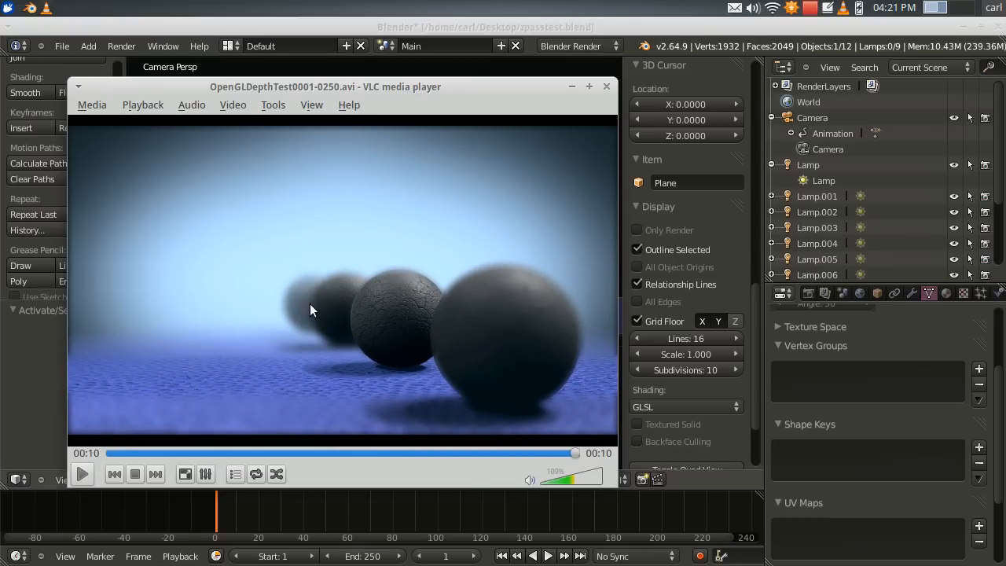
drag(573, 456, 85, 463)
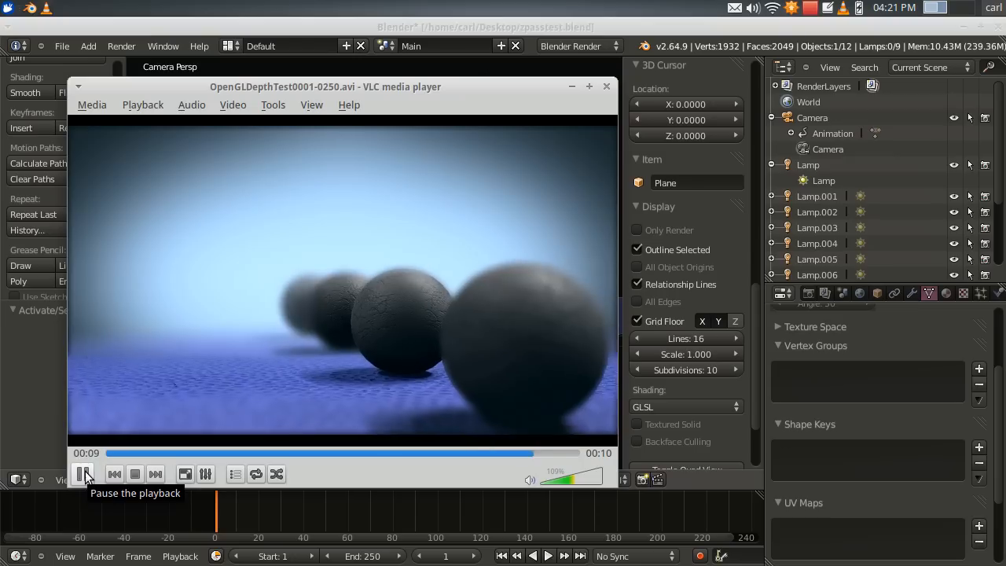
click(83, 474)
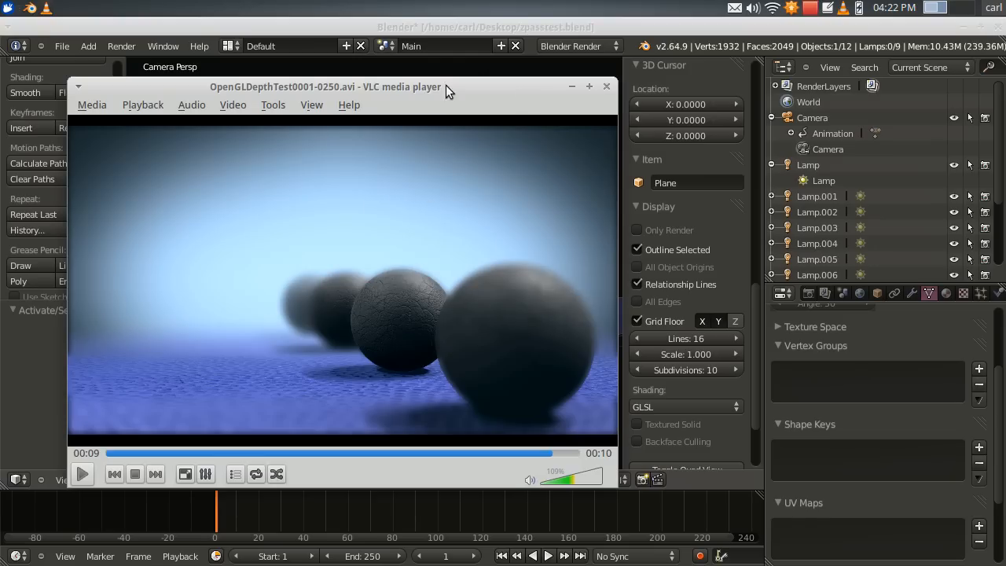
Step: Switch to Blender and examine the row of spheres, the plane and the lamps of the Main scene from several angles
click(548, 29)
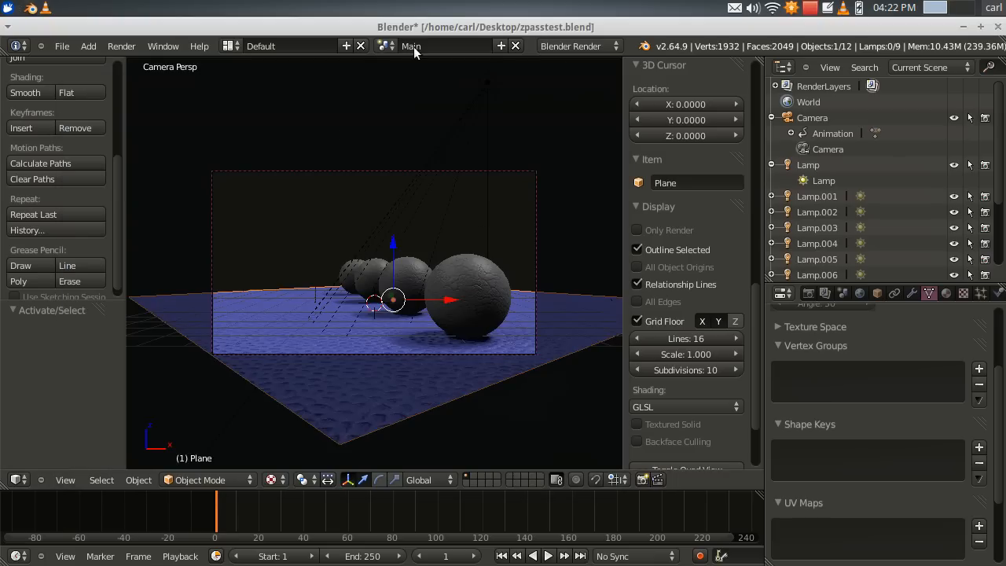
scroll(548, 339, up, 2)
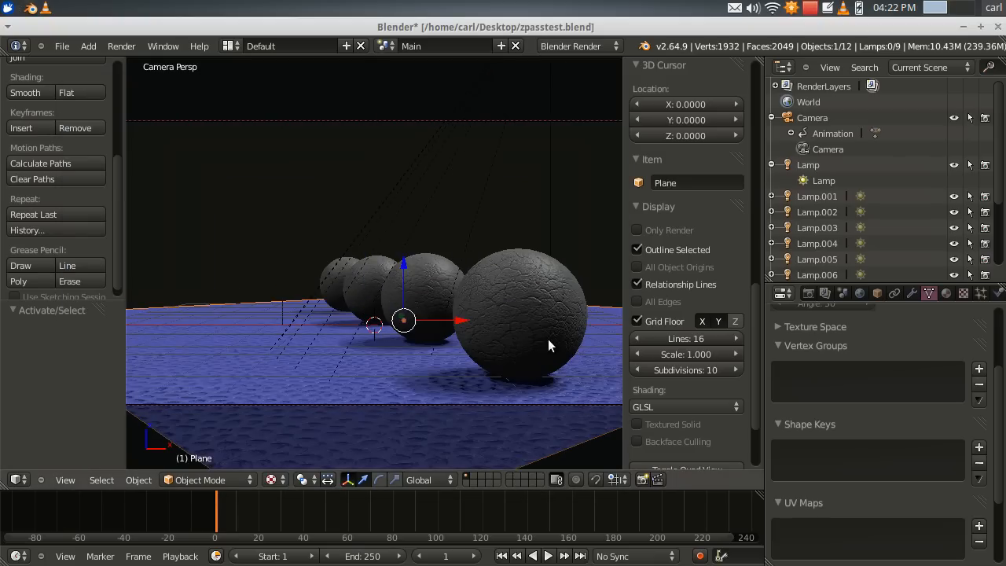
middle_drag(552, 336, 643, 222)
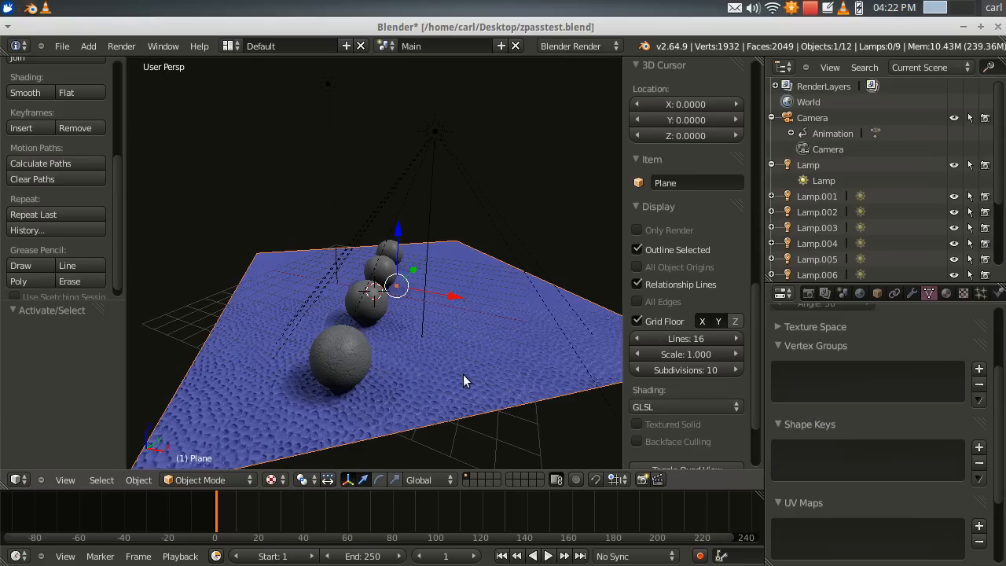
scroll(458, 391, up, 2)
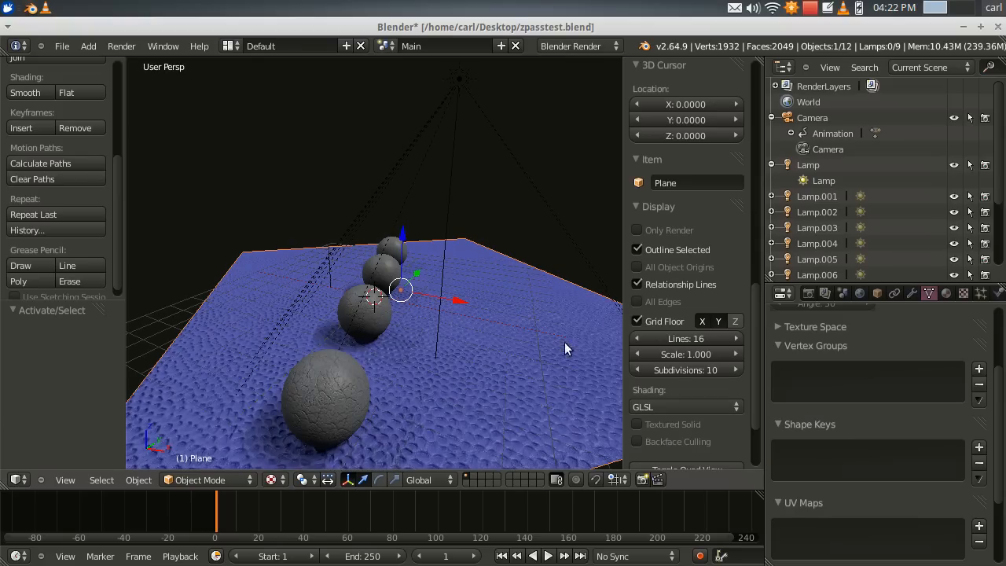
scroll(445, 405, up, 1)
scroll(445, 406, down, 1)
middle_drag(444, 406, 519, 398)
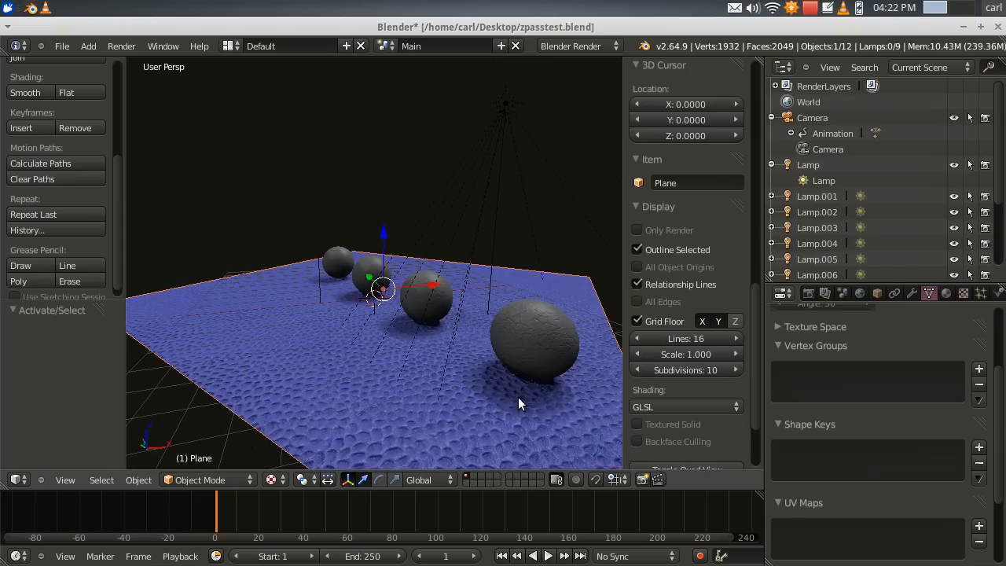
middle_drag(507, 280, 487, 90)
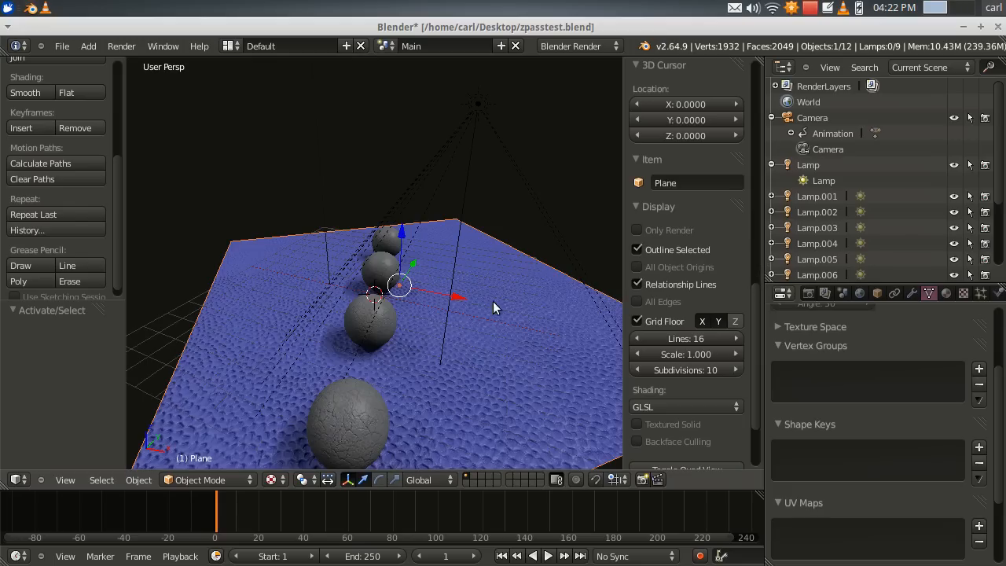
middle_drag(435, 388, 456, 333)
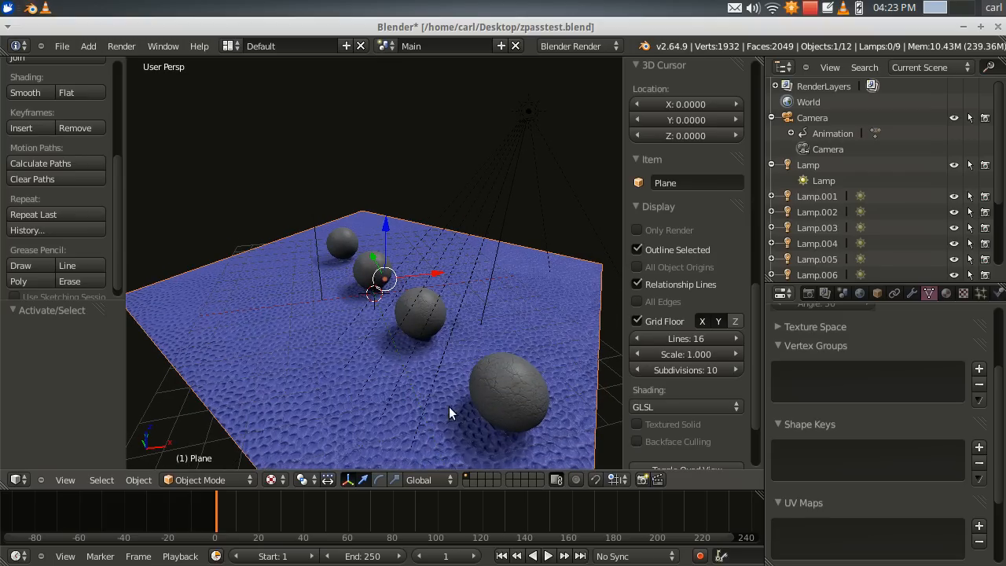
scroll(499, 445, up, 2)
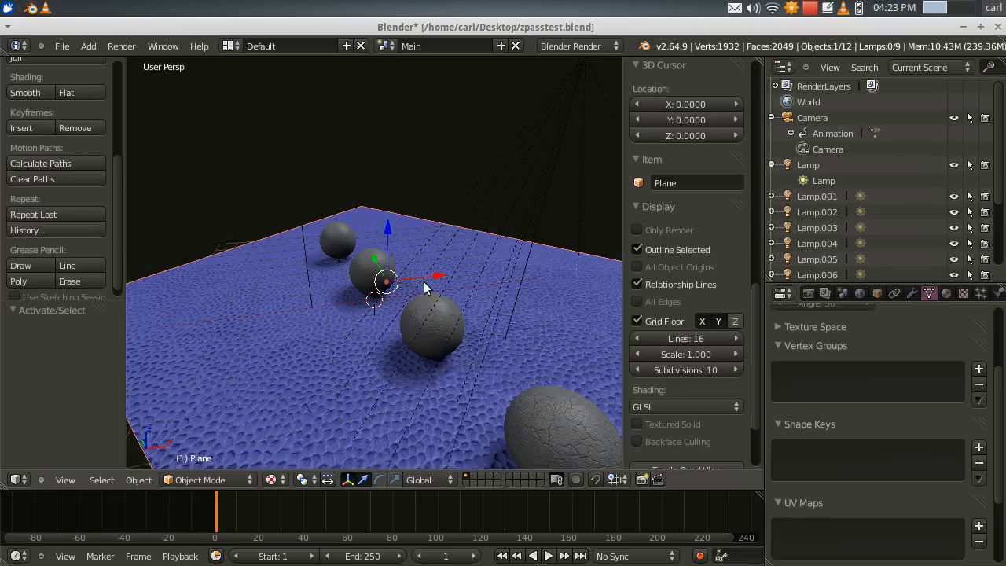
scroll(424, 282, down, 4)
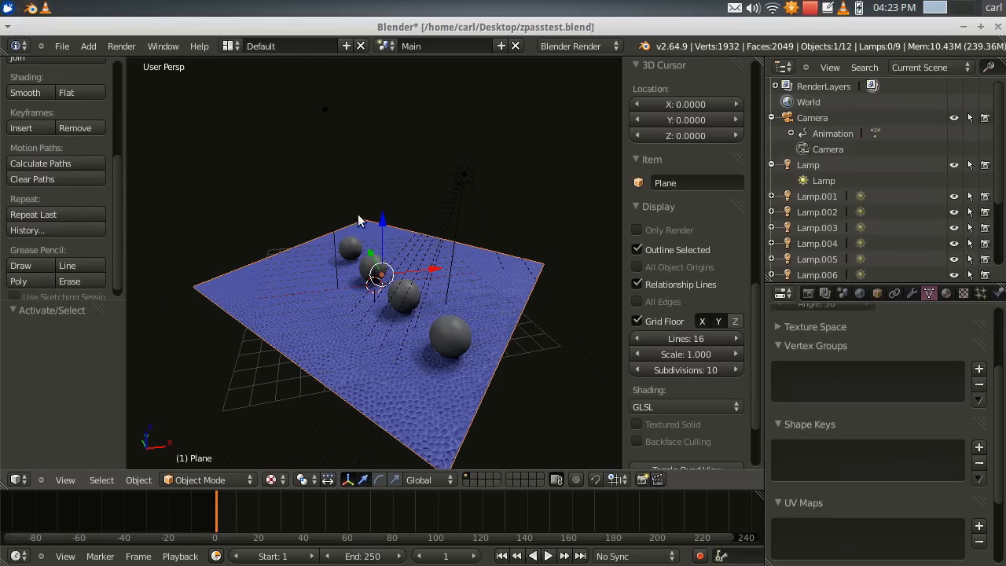
scroll(433, 320, up, 1)
scroll(377, 244, down, 1)
middle_drag(507, 311, 393, 278)
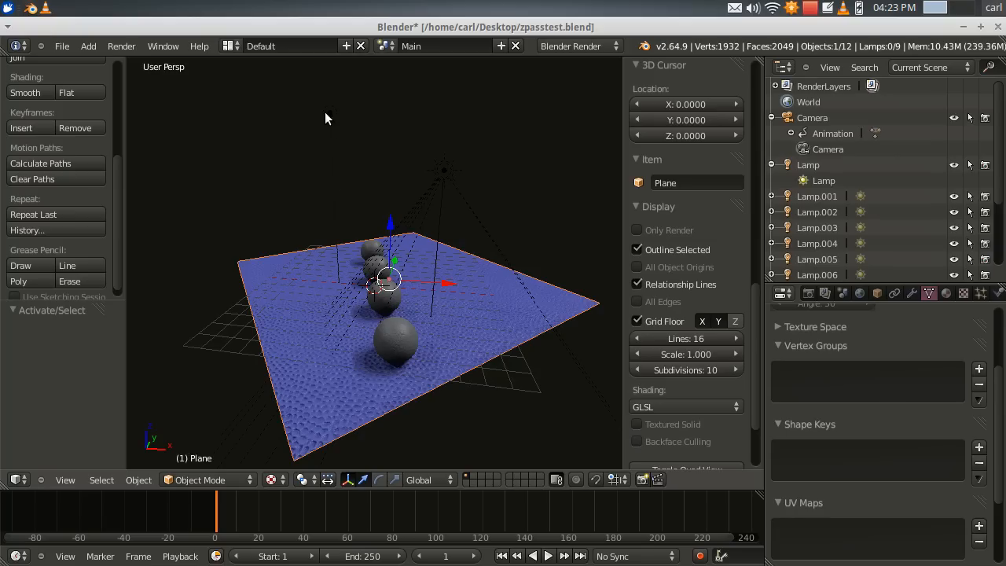
middle_drag(418, 338, 453, 336)
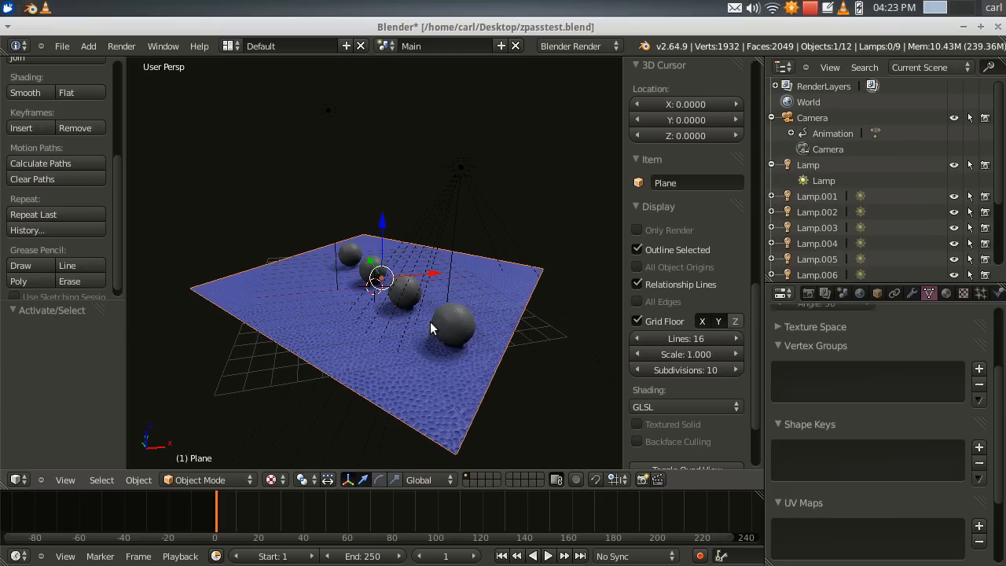
scroll(430, 321, up, 2)
scroll(430, 321, down, 1)
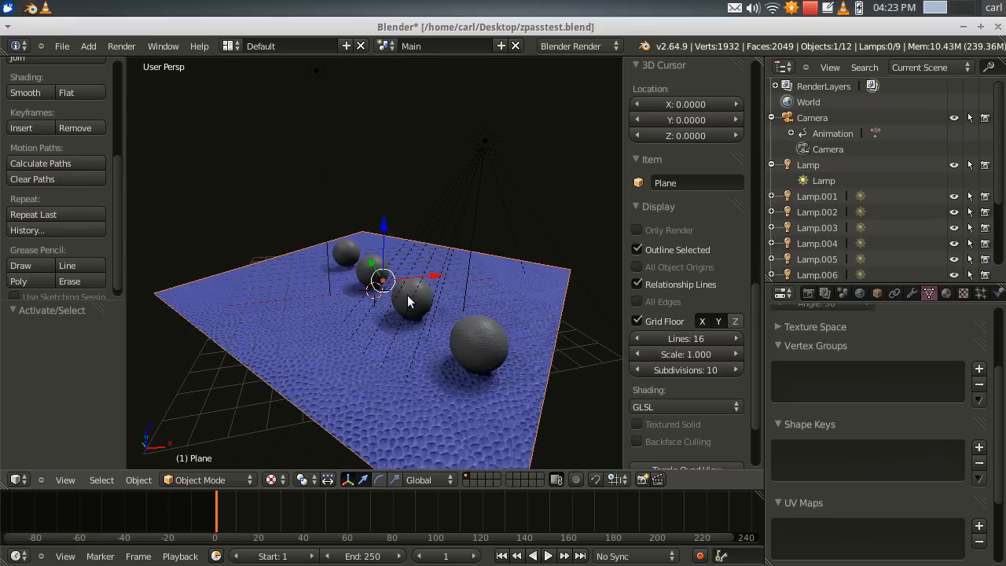
middle_drag(529, 311, 446, 319)
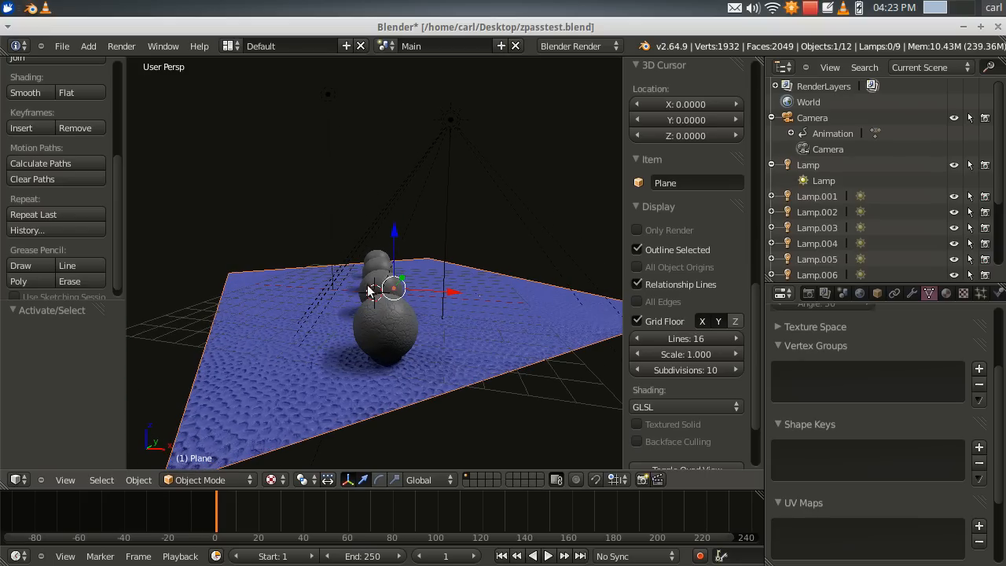
middle_drag(427, 329, 399, 269)
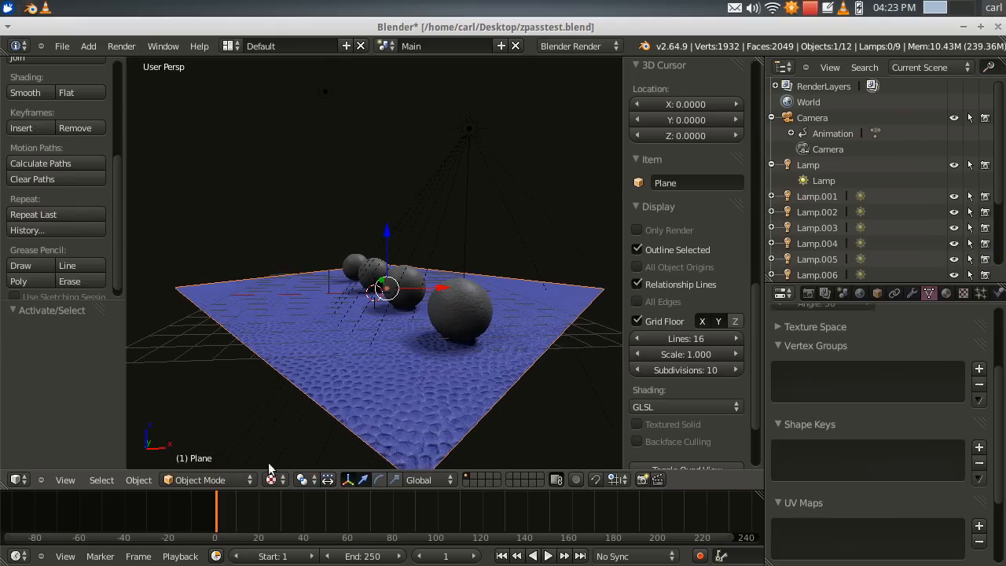
Step: Return to the camera view, play the animation briefly, and scrub the timeline back and forth, stopping at frame 65
click(63, 480)
click(80, 428)
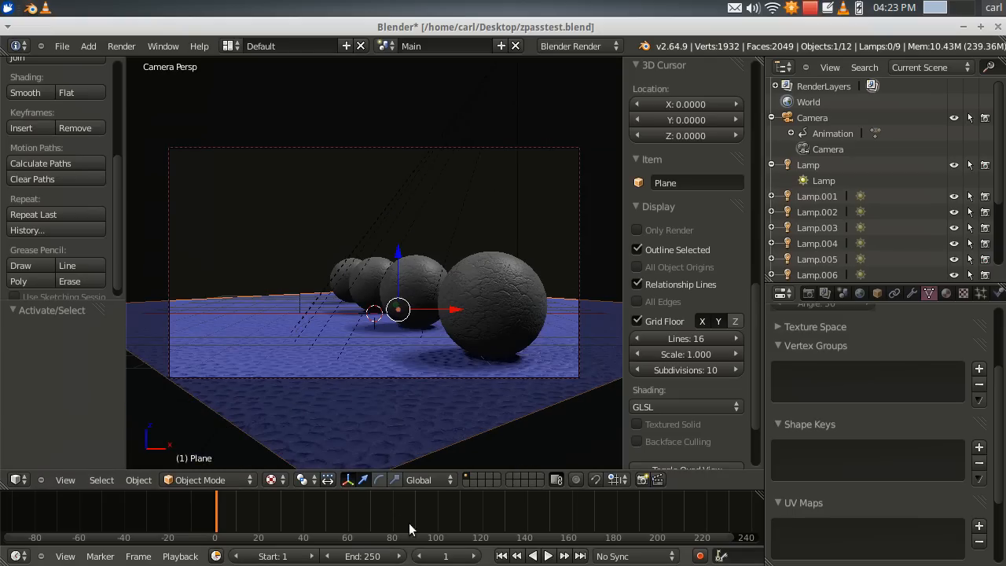
click(548, 556)
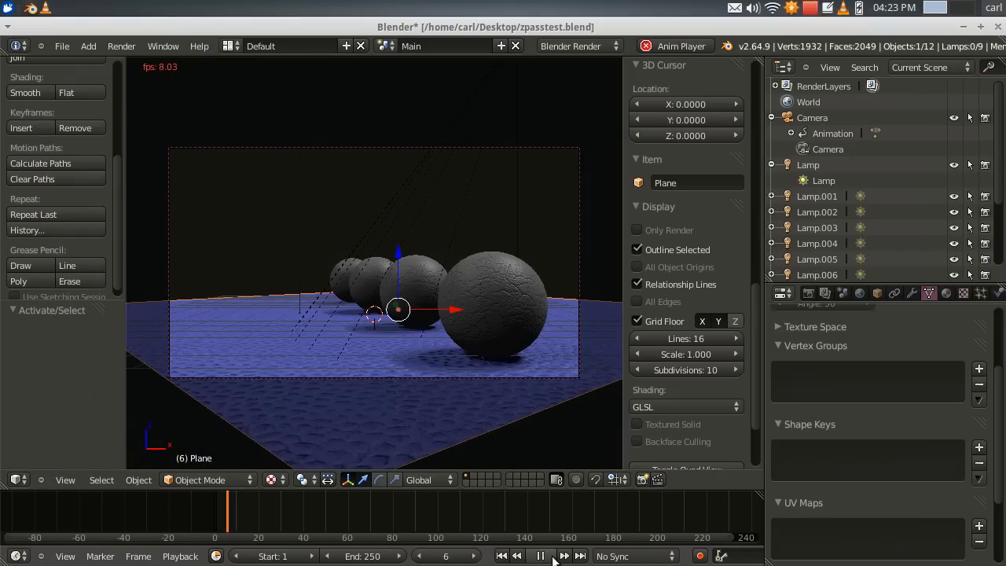
click(543, 555)
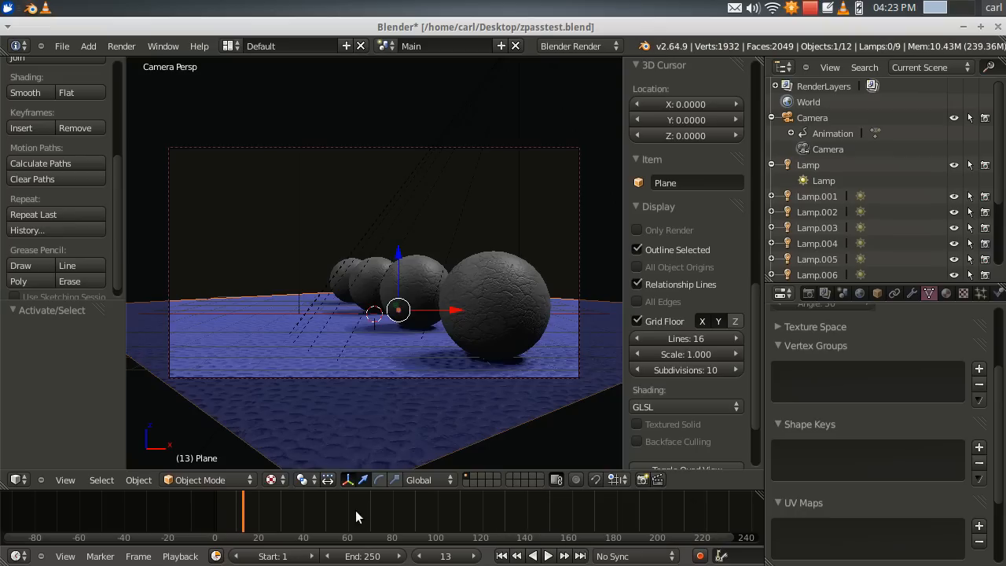
drag(336, 511, 697, 510)
drag(609, 521, 360, 510)
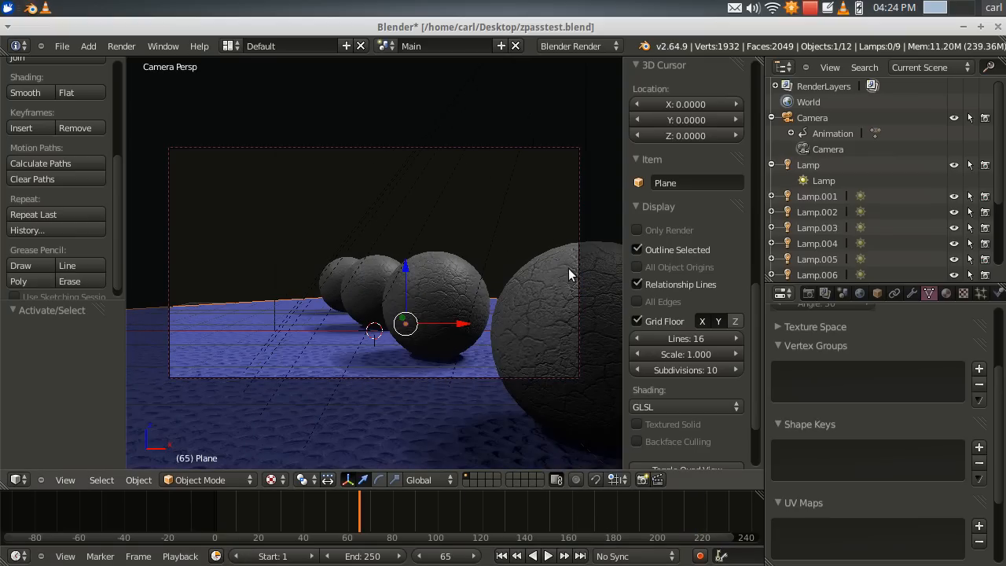
Step: Examine the cracked sphere surfaces up close, and preview the camera view with Only Render on before turning it off
scroll(536, 330, up, 2)
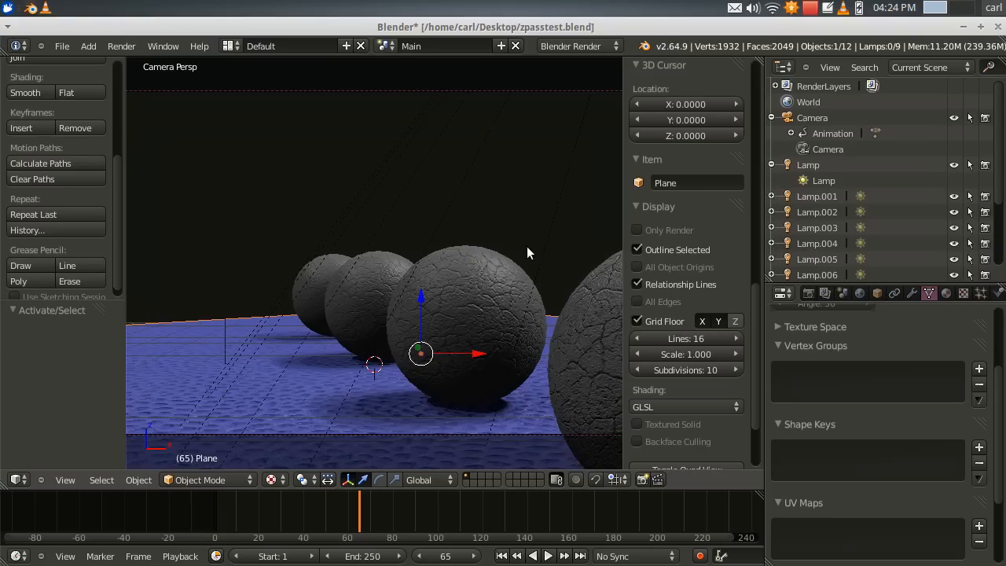
scroll(452, 317, up, 3)
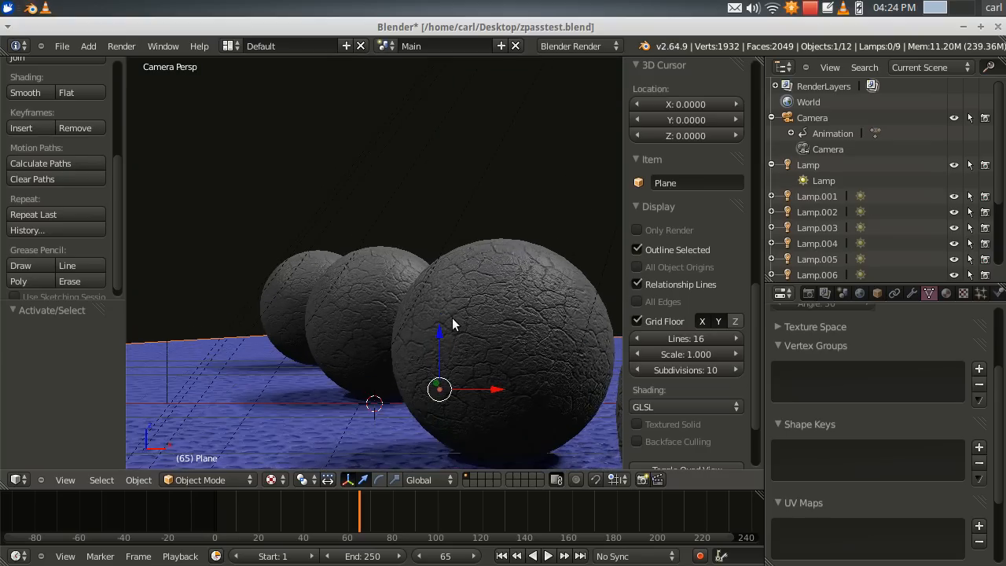
scroll(463, 330, up, 2)
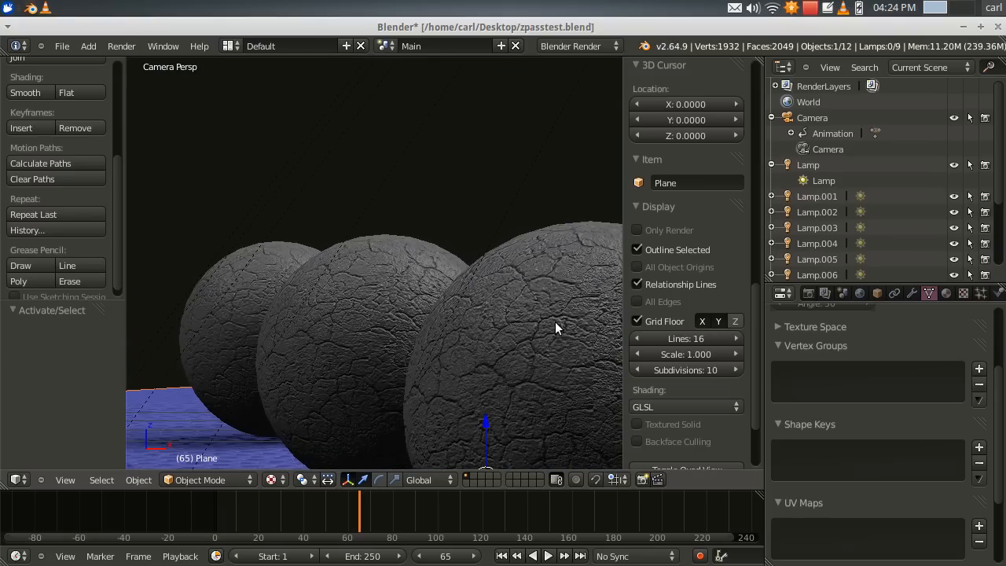
scroll(541, 341, down, 5)
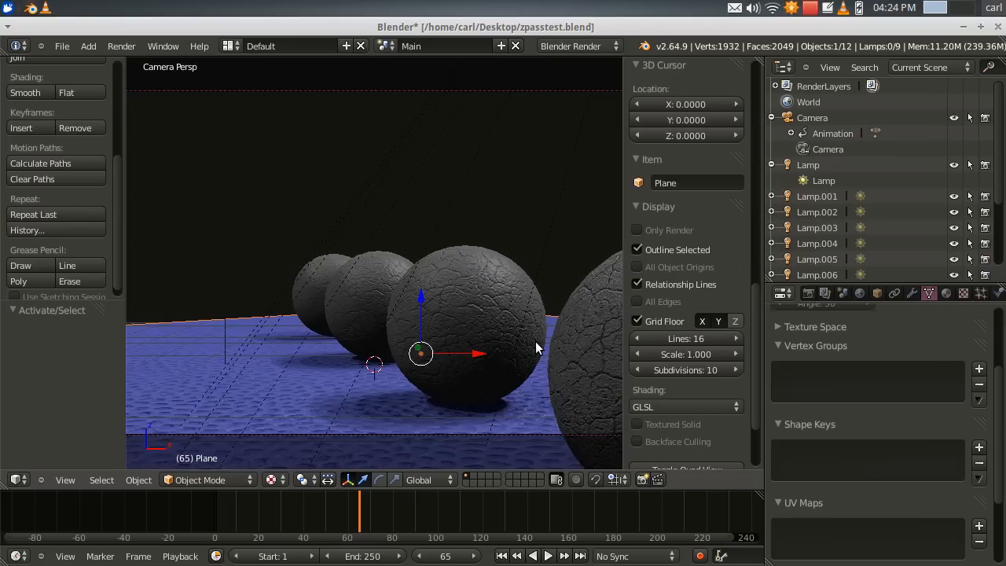
scroll(535, 341, down, 3)
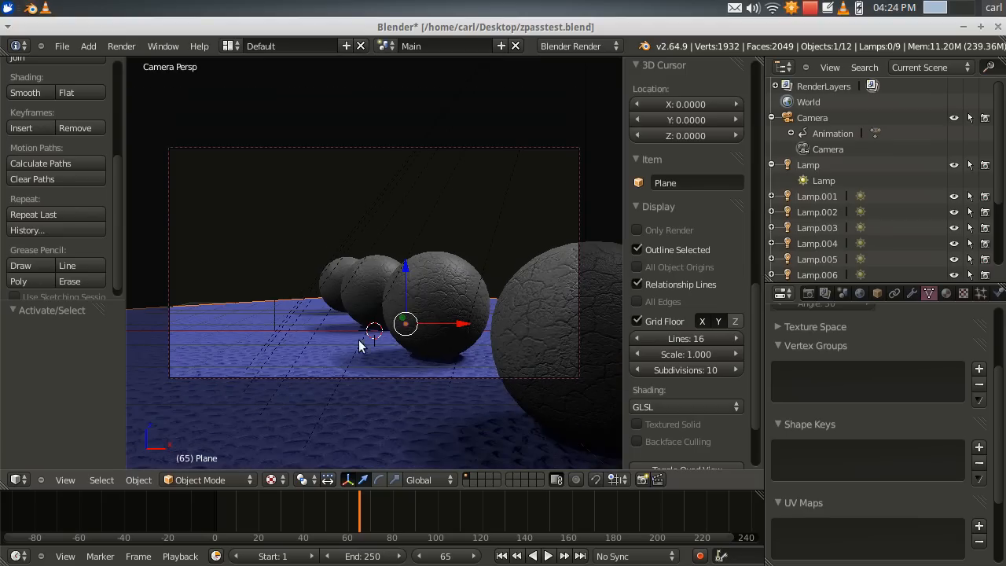
click(637, 231)
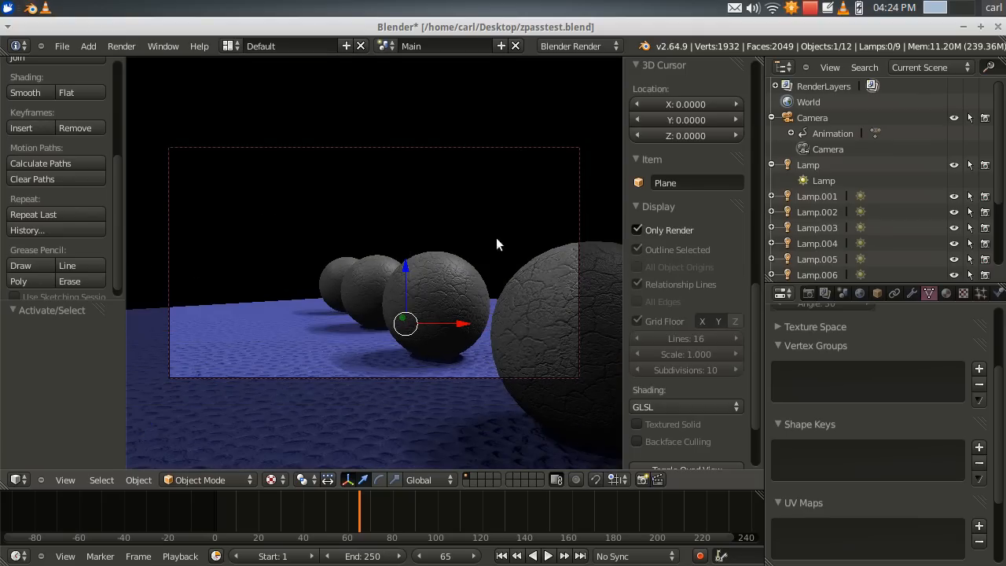
click(638, 231)
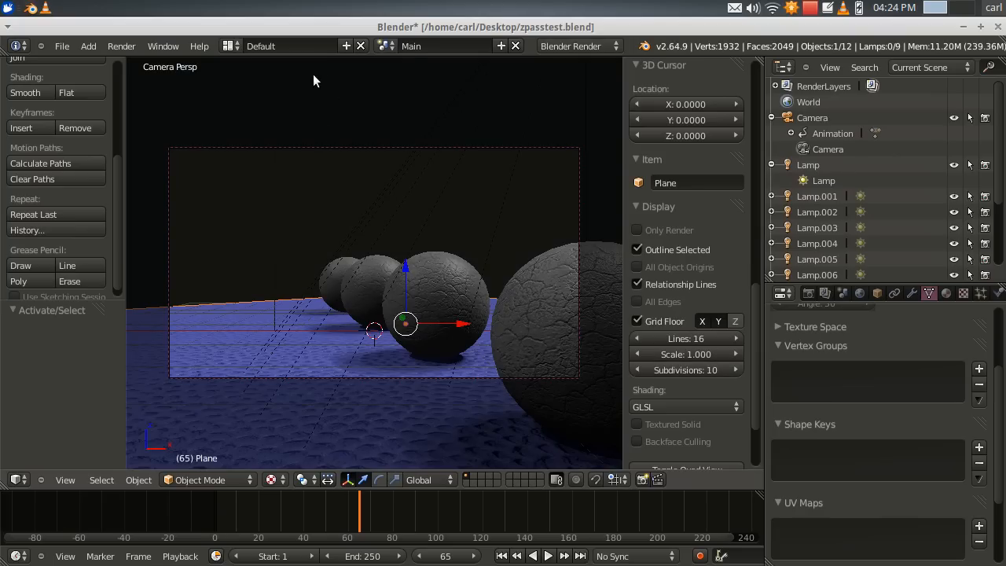
Step: Switch to the ZPass scene and inspect its spheres and plane with Only Render enabled
click(385, 47)
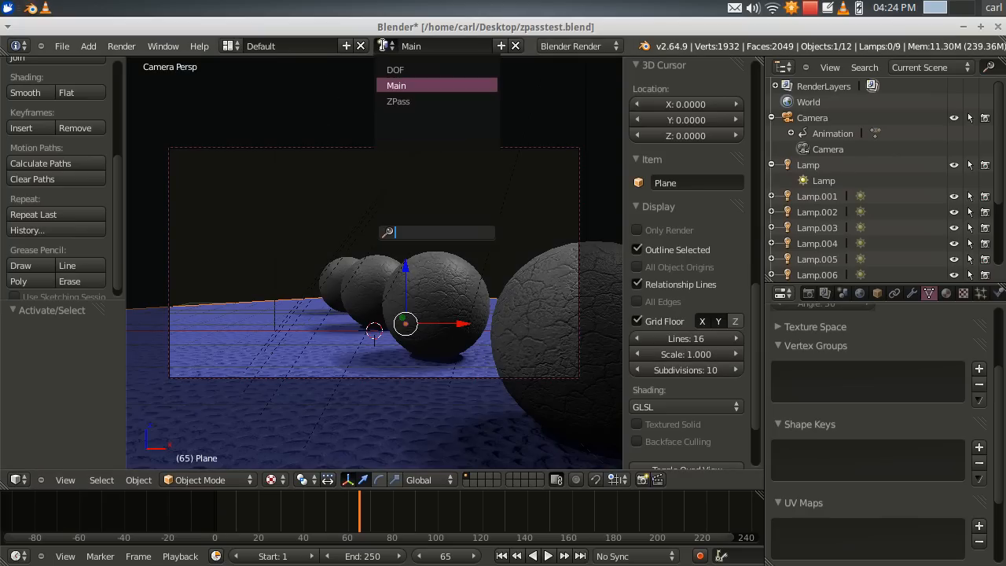
click(395, 101)
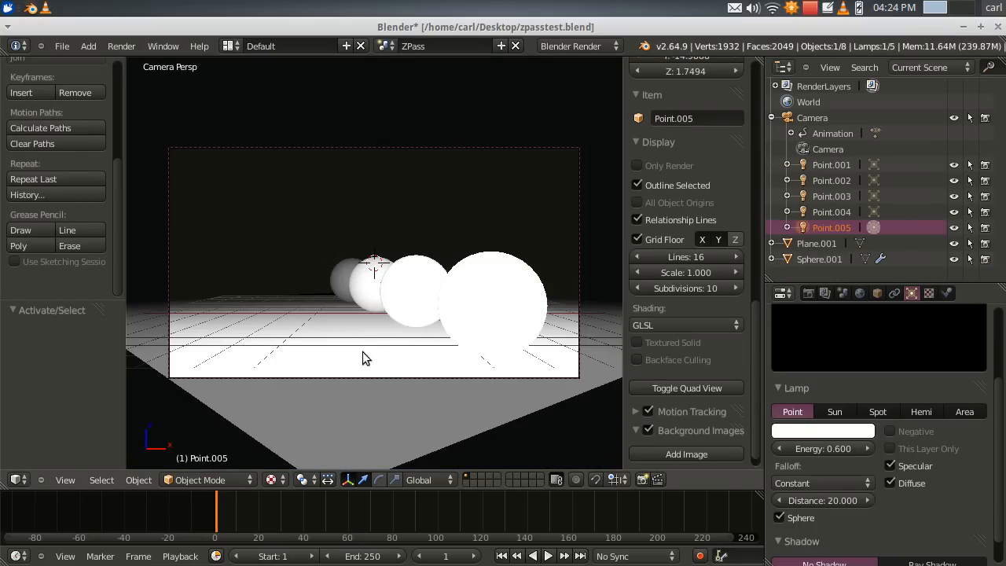
click(637, 165)
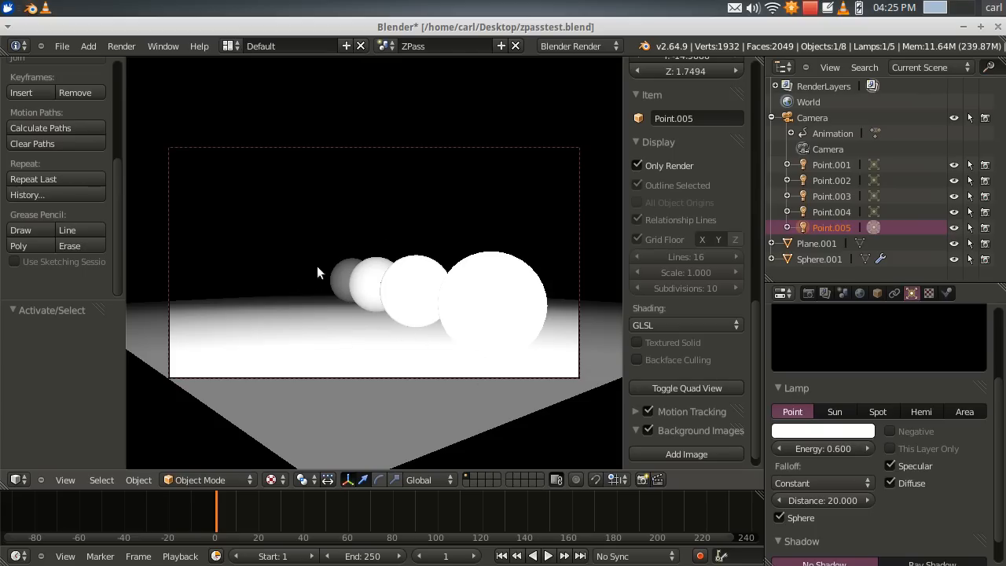
middle_drag(506, 300, 375, 369)
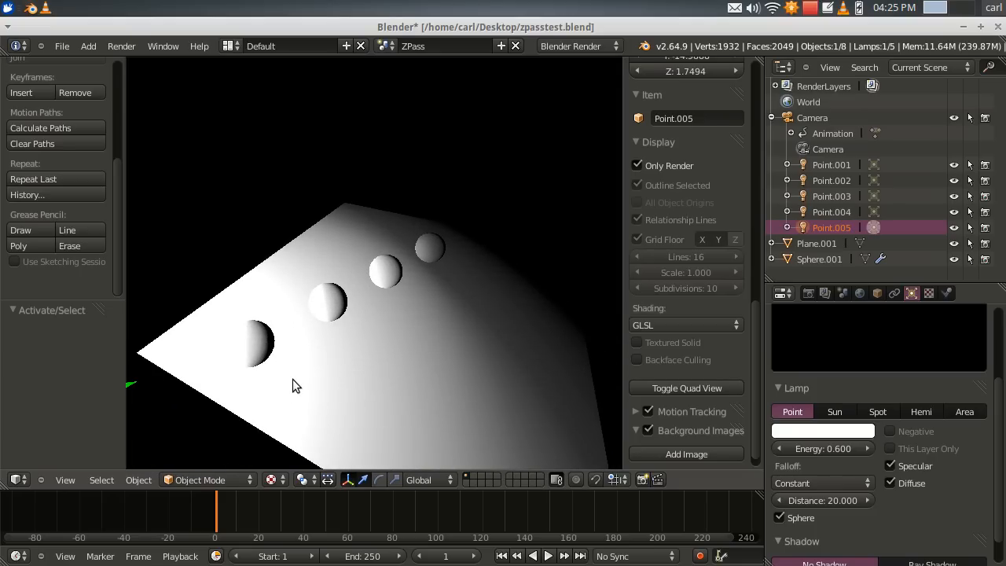
middle_drag(286, 386, 294, 376)
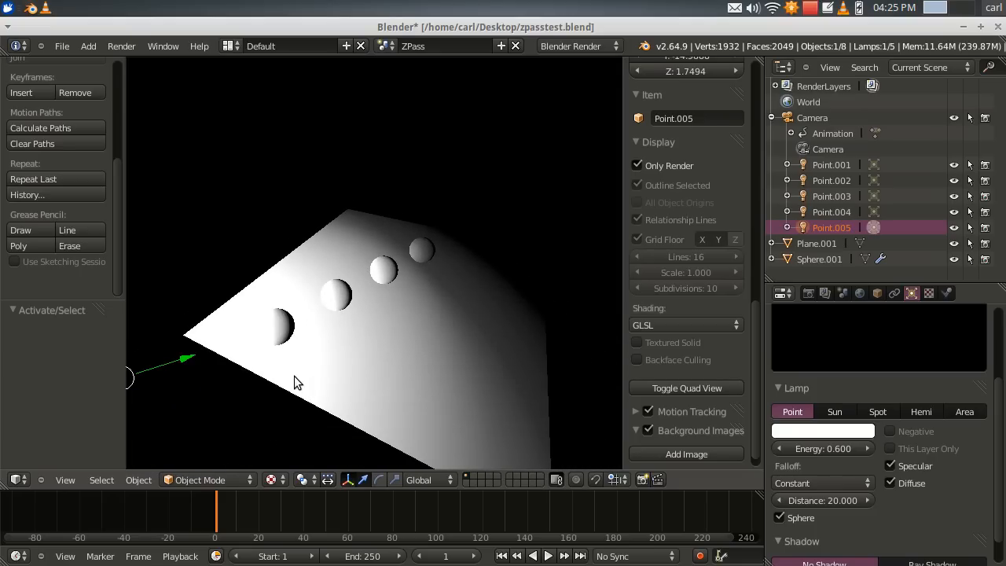
Step: Turn off Only Render and scrub to frame 128 to examine how the camera and its point lamps move past the spheres
click(637, 166)
middle_drag(330, 382, 554, 322)
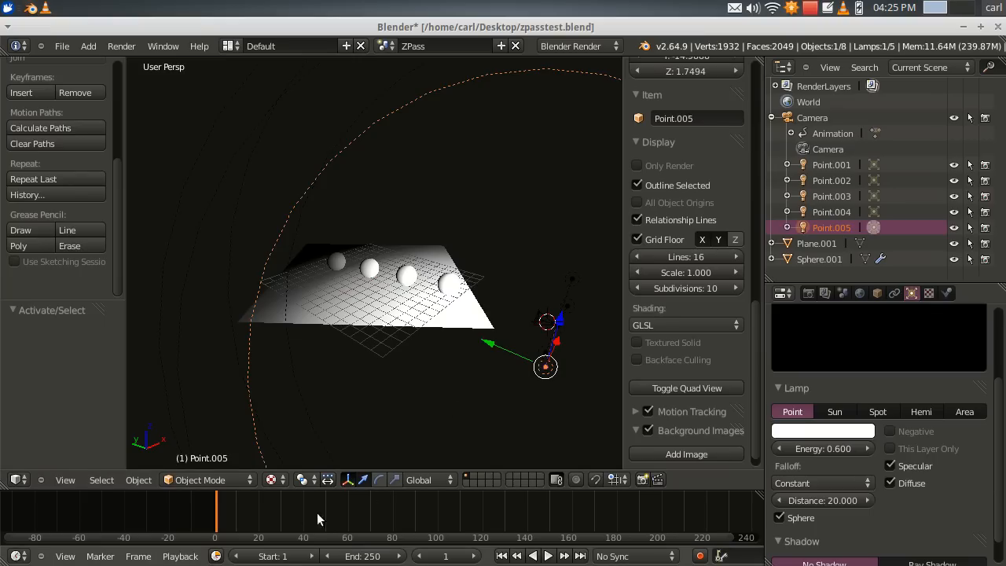
mouse_move(279, 512)
mouse_down()
mouse_move(486, 513)
mouse_move(515, 482)
mouse_move(500, 503)
mouse_up()
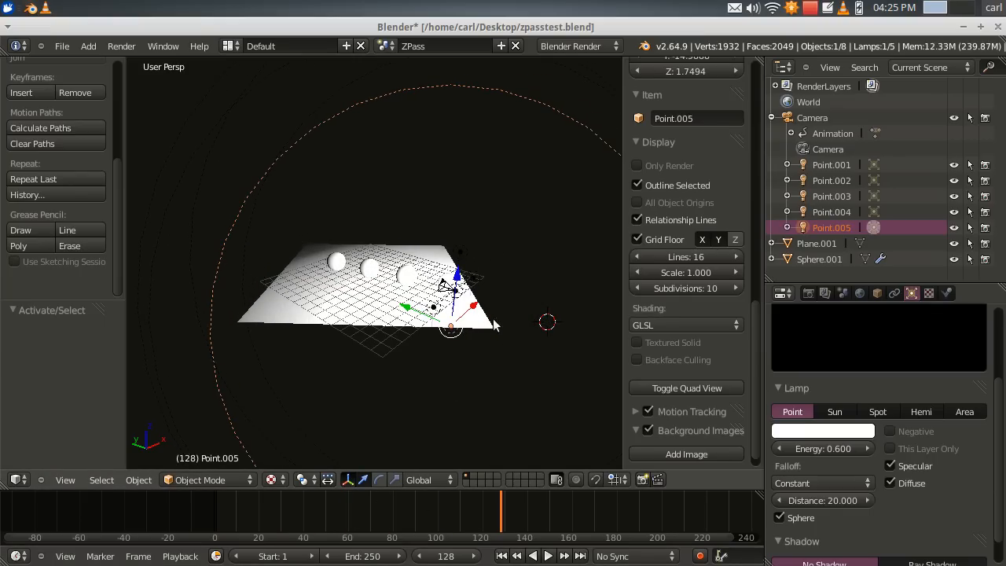
Step: Orbit around the ZPass spheres and plane and scrub back to frame 21 to examine how the lamp light falls off with distance
scroll(367, 329, up, 3)
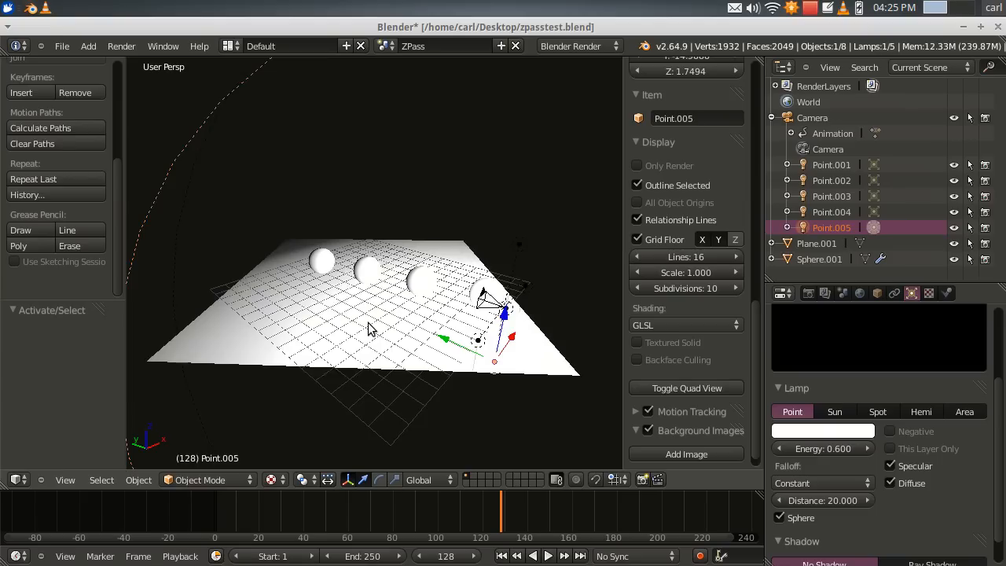
middle_drag(368, 329, 446, 278)
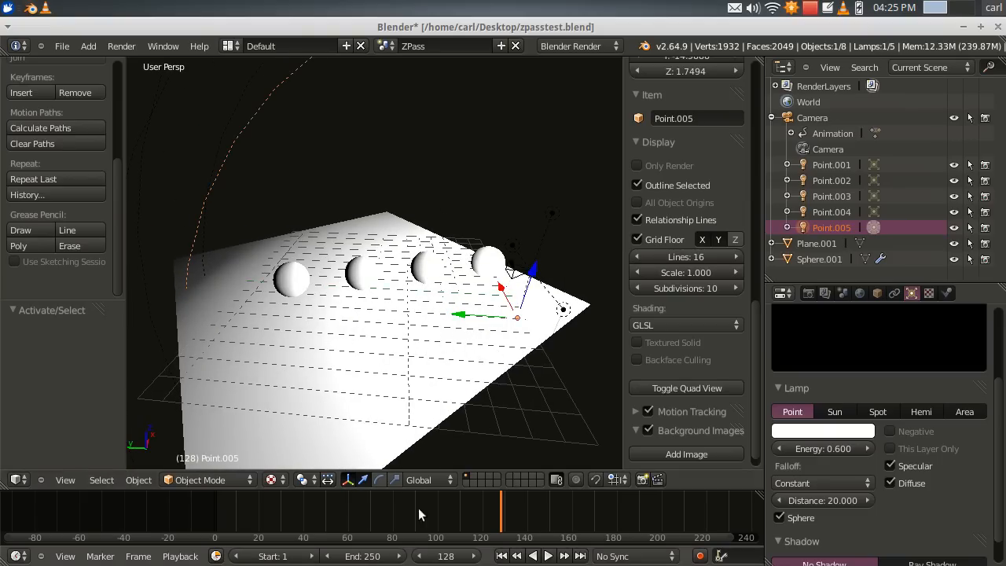
drag(359, 498, 261, 503)
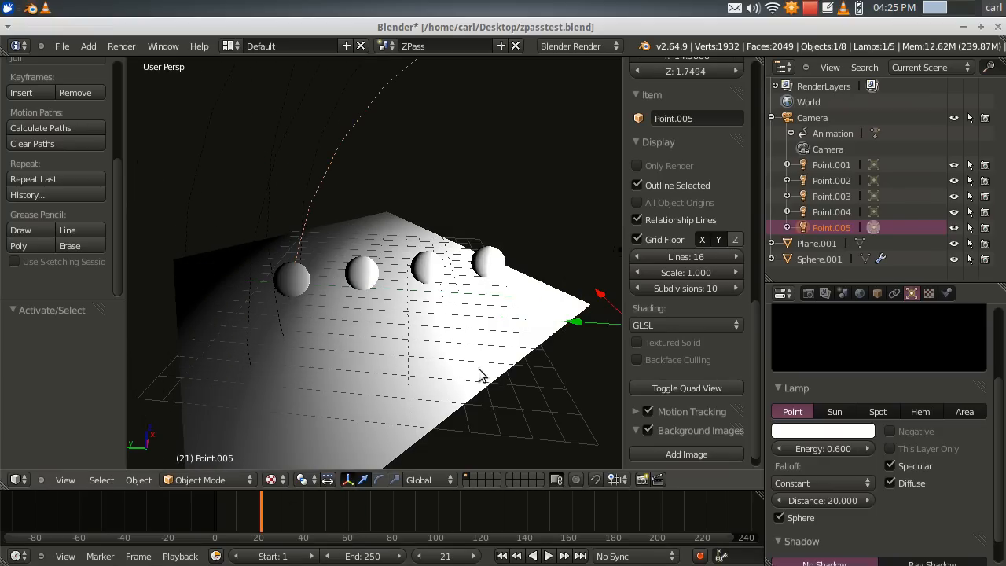
middle_drag(377, 400, 384, 364)
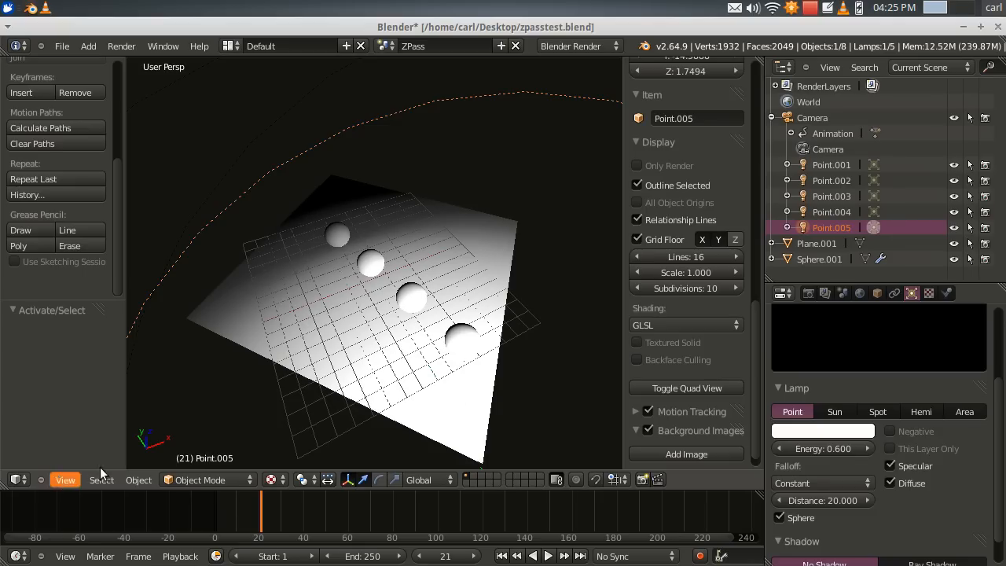
Step: Return to the camera view, turn on Only Render, and examine the brightness gradient across the ZPass spheres up close
click(66, 480)
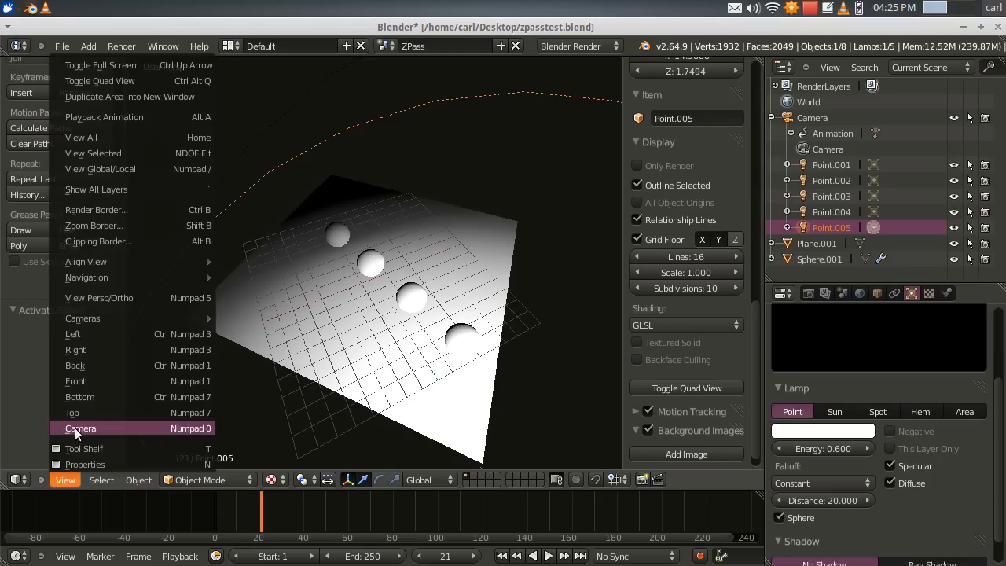
click(73, 428)
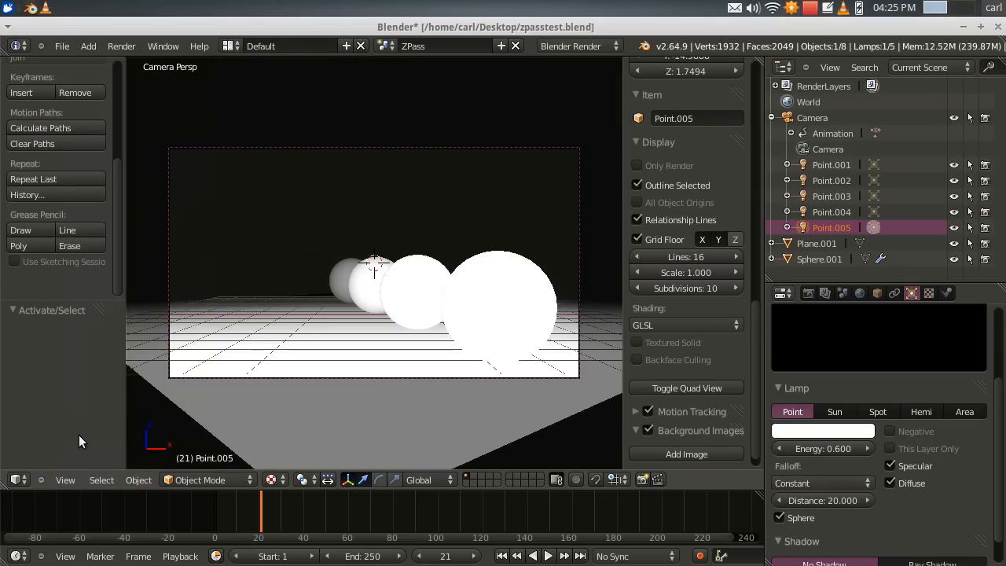
click(637, 166)
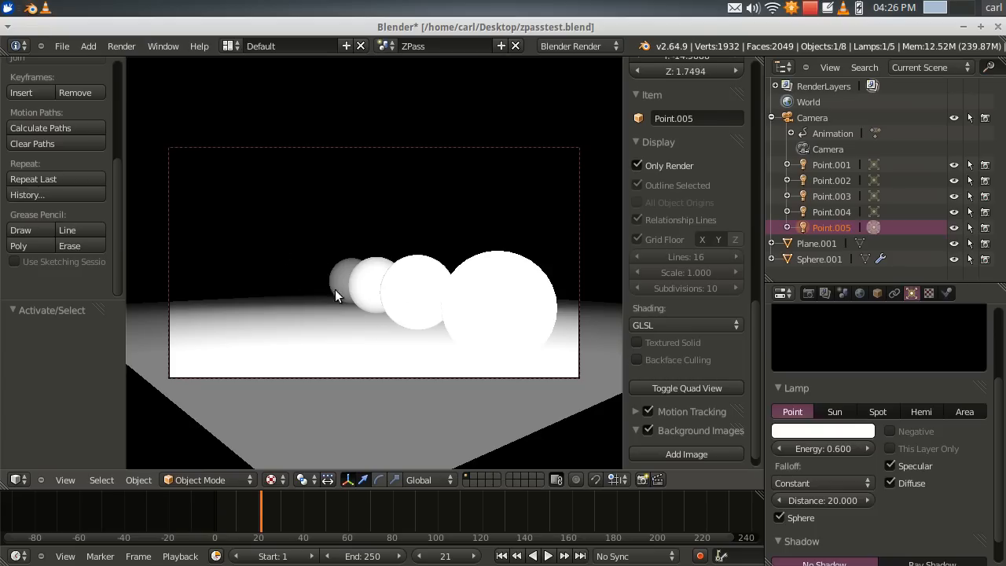
scroll(347, 293, up, 3)
scroll(343, 293, down, 5)
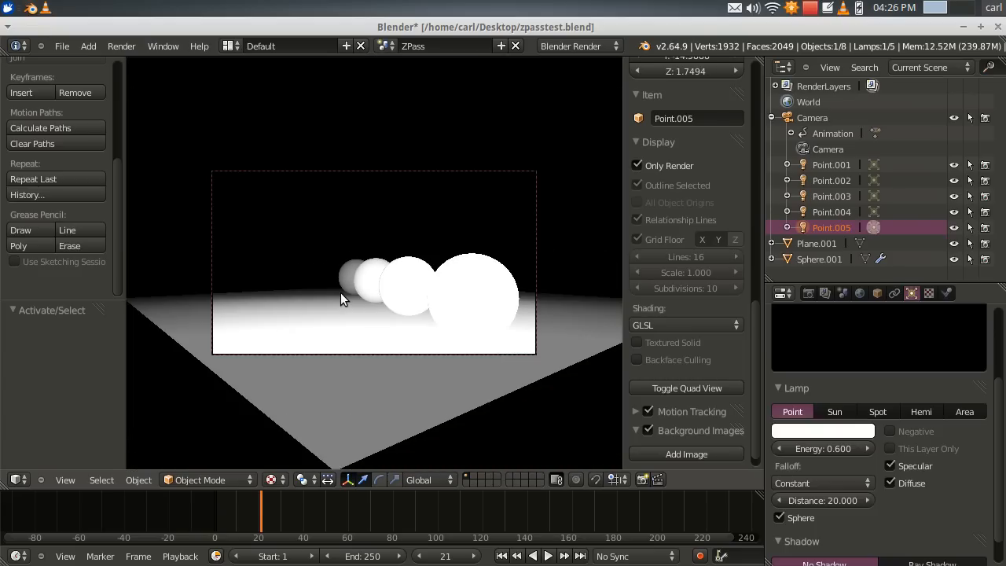
scroll(334, 290, up, 3)
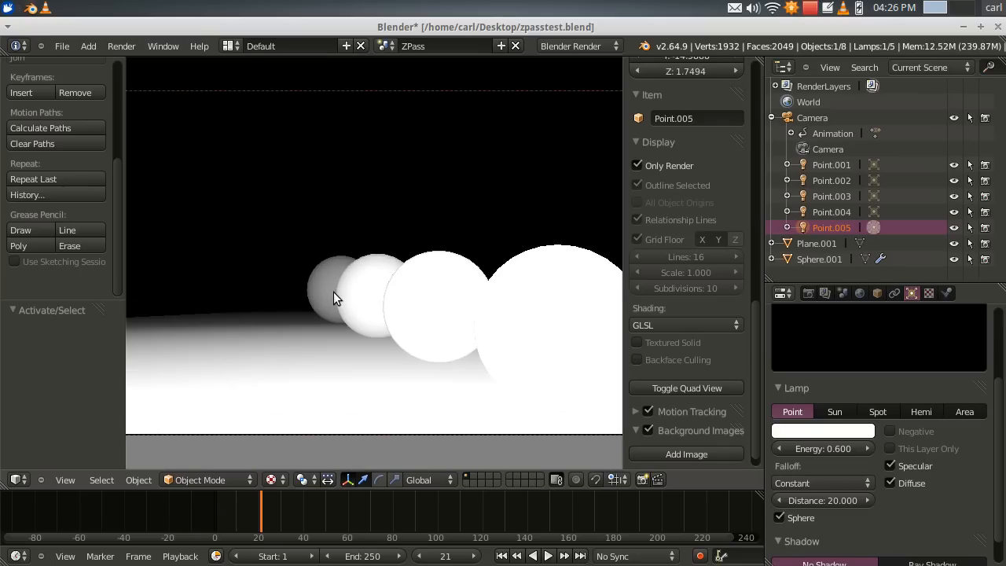
scroll(333, 292, down, 1)
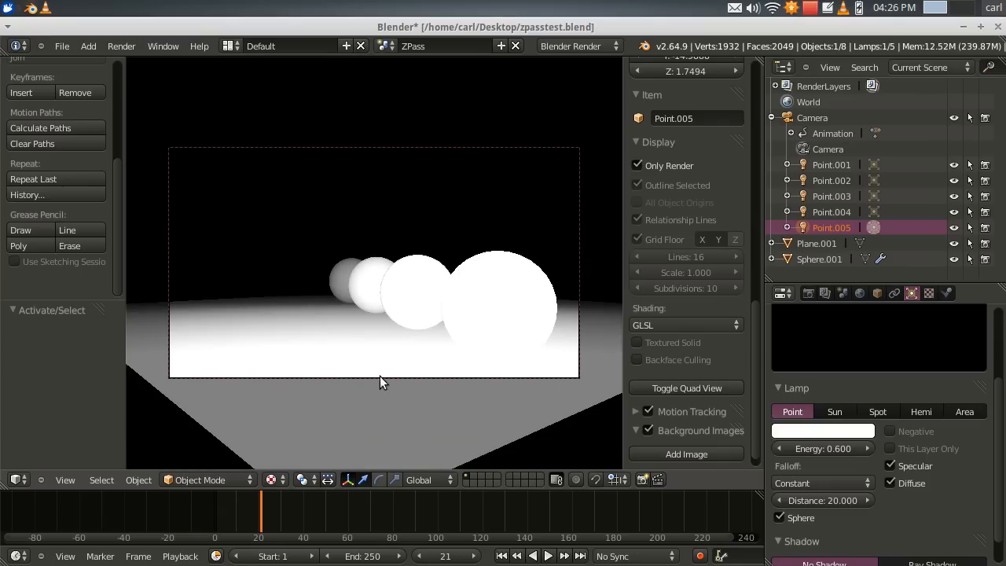
Step: Switch to the DOF scene and inspect its lit band and spheres from an outside angle and through the camera
click(385, 46)
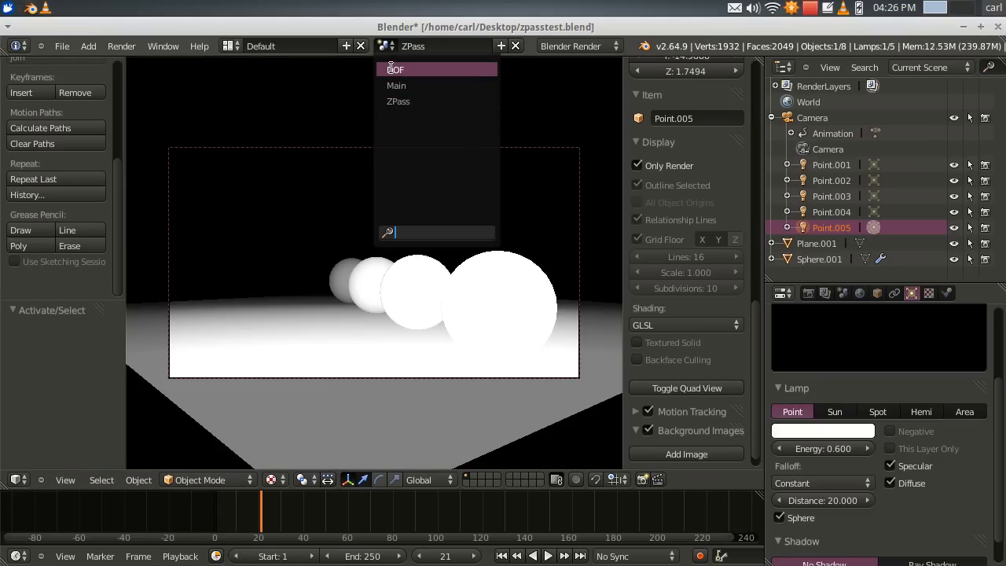
click(393, 70)
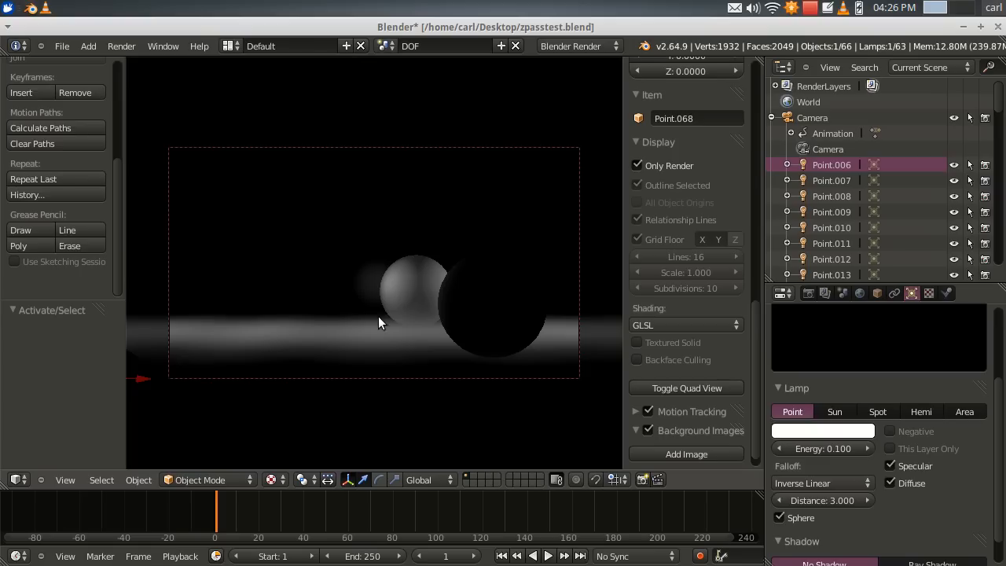
middle_drag(385, 342, 357, 355)
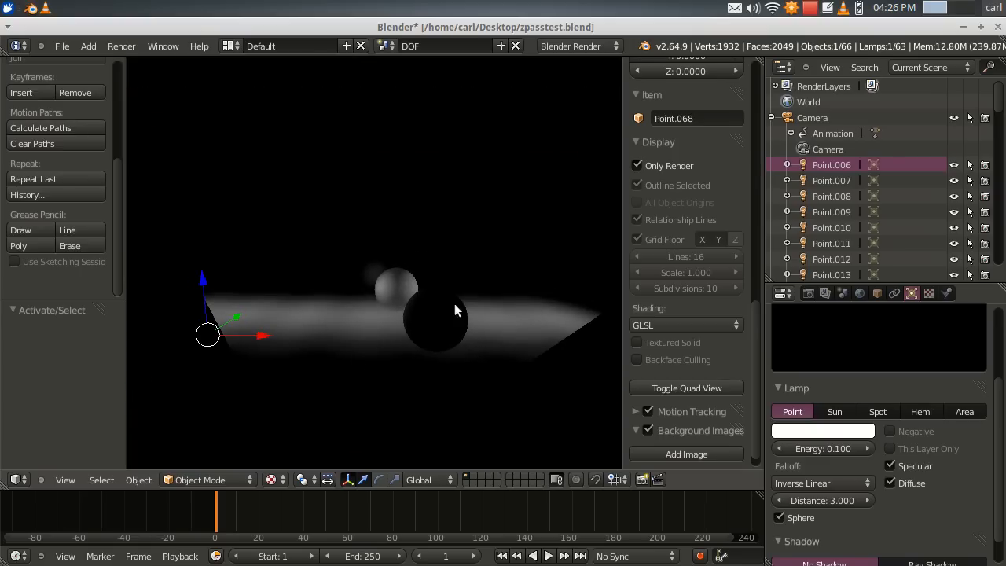
click(68, 481)
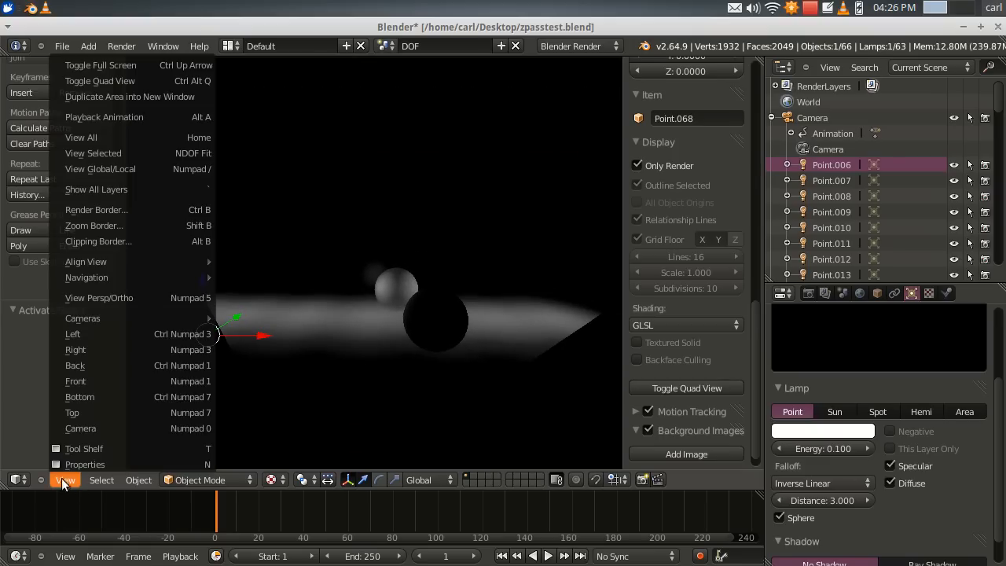
click(93, 423)
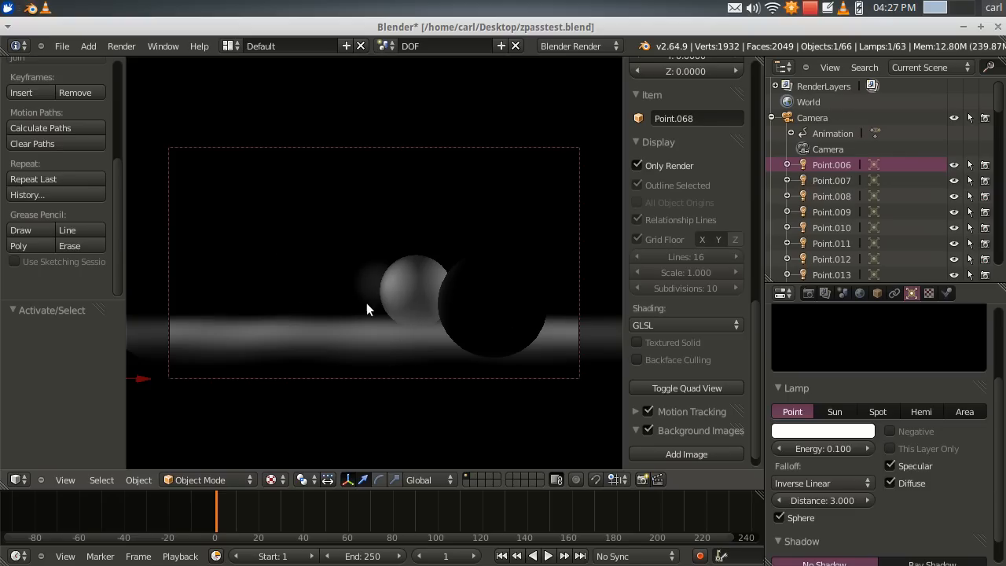
scroll(399, 311, down, 1)
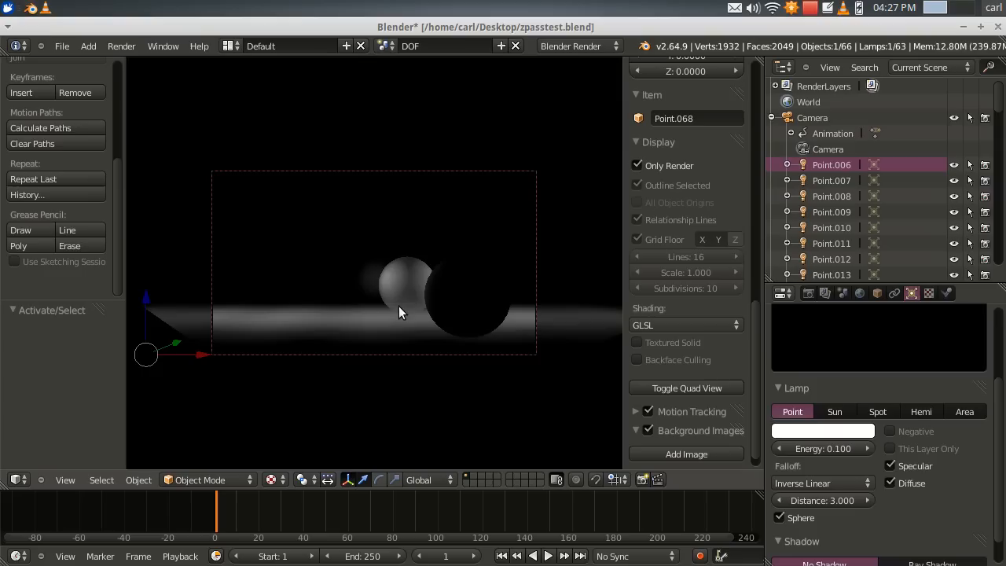
Step: Turn off Only Render and orbit out of the camera view to examine the point lamps arranged around the spheres
click(637, 166)
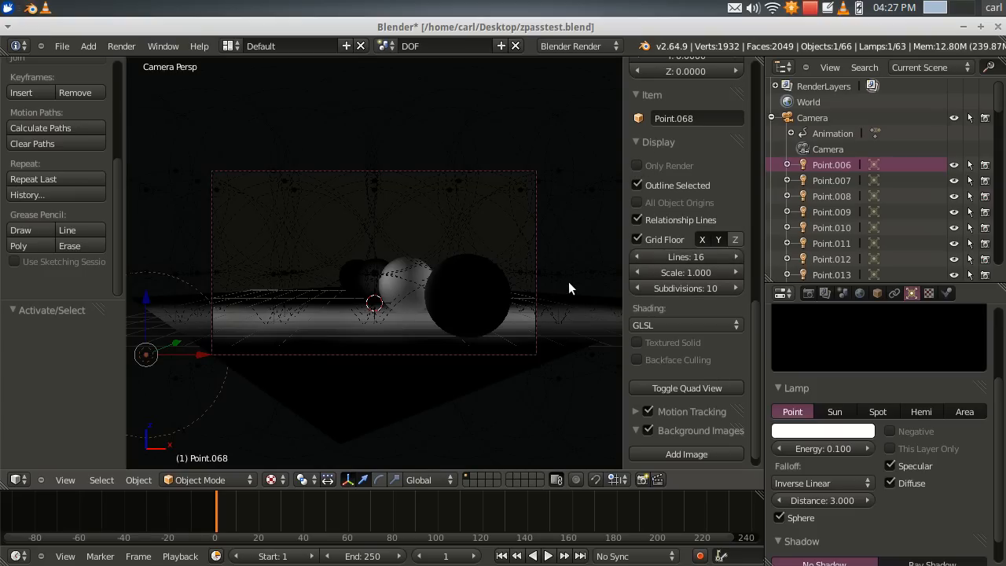
middle_drag(569, 281, 351, 162)
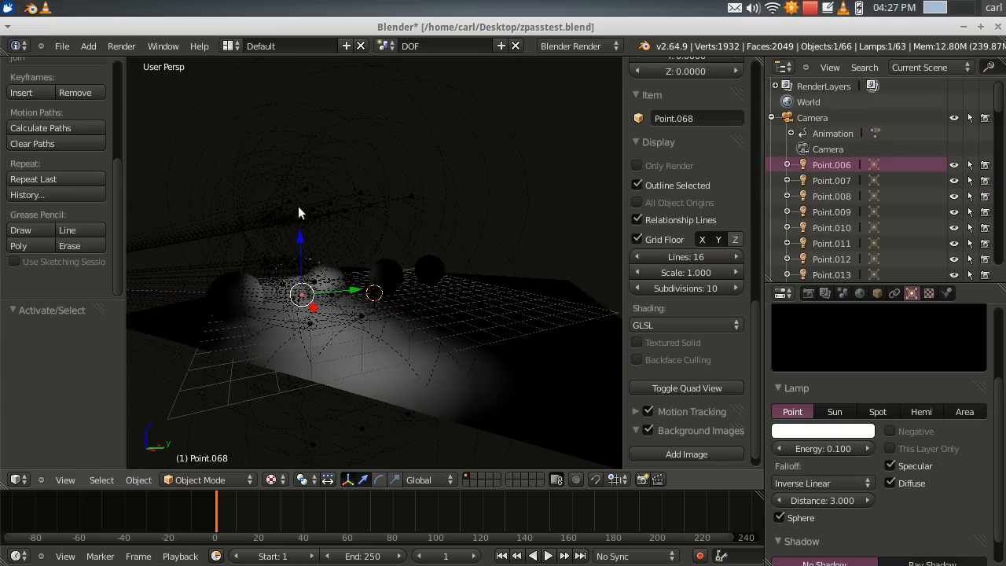
scroll(408, 318, down, 3)
scroll(405, 317, up, 5)
scroll(365, 325, down, 1)
scroll(351, 326, down, 3)
scroll(303, 306, up, 1)
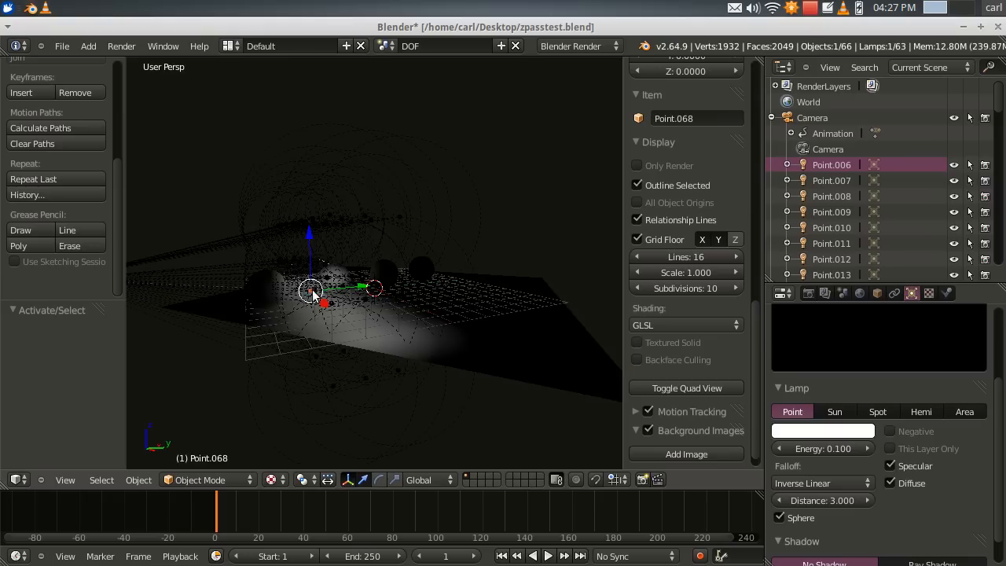
Step: Scrub to frame 46 and examine the lamp array from several angles, then scrub onward and stop at frame 50
drag(264, 504, 317, 467)
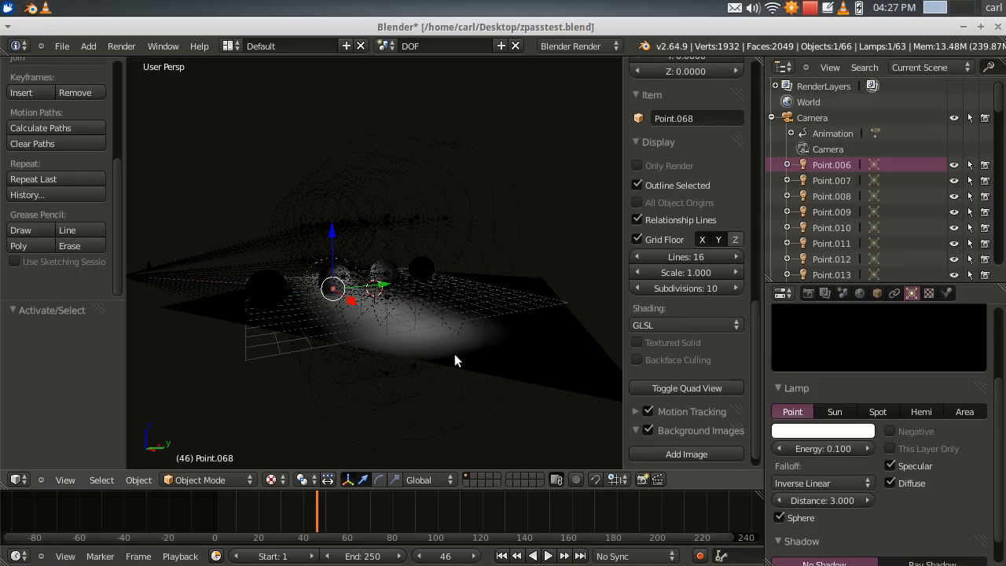
scroll(412, 355, up, 1)
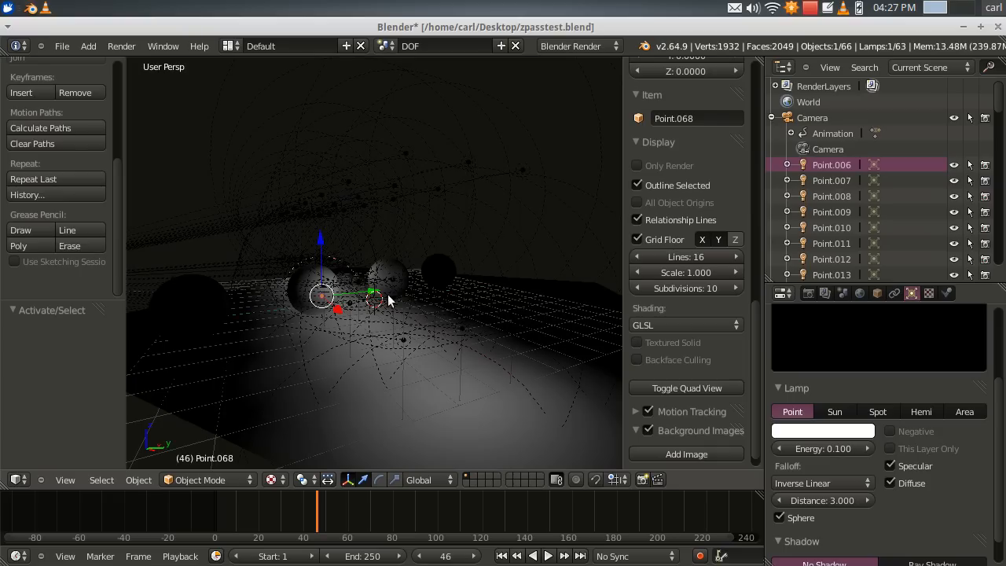
middle_drag(385, 378, 384, 358)
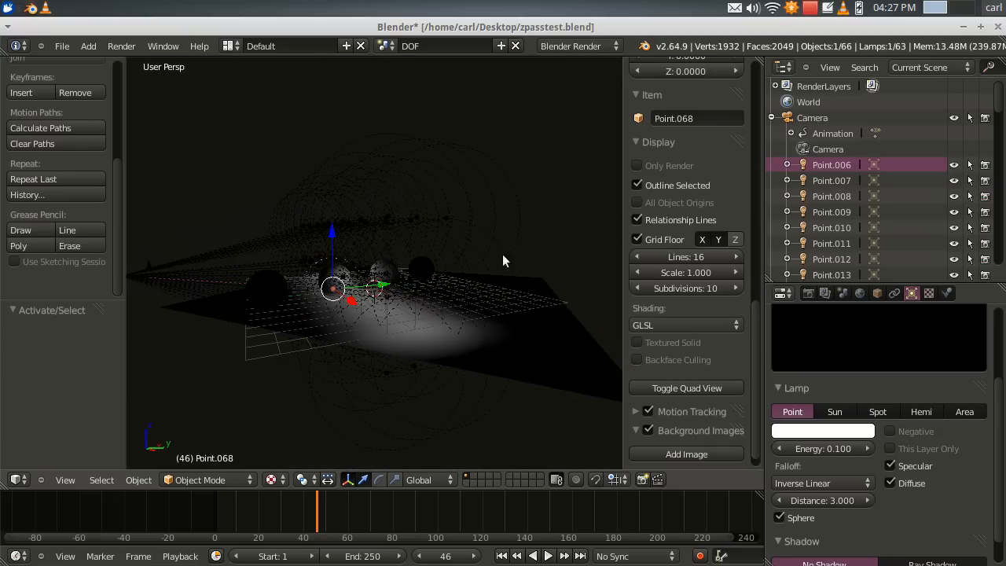
middle_drag(351, 343, 300, 351)
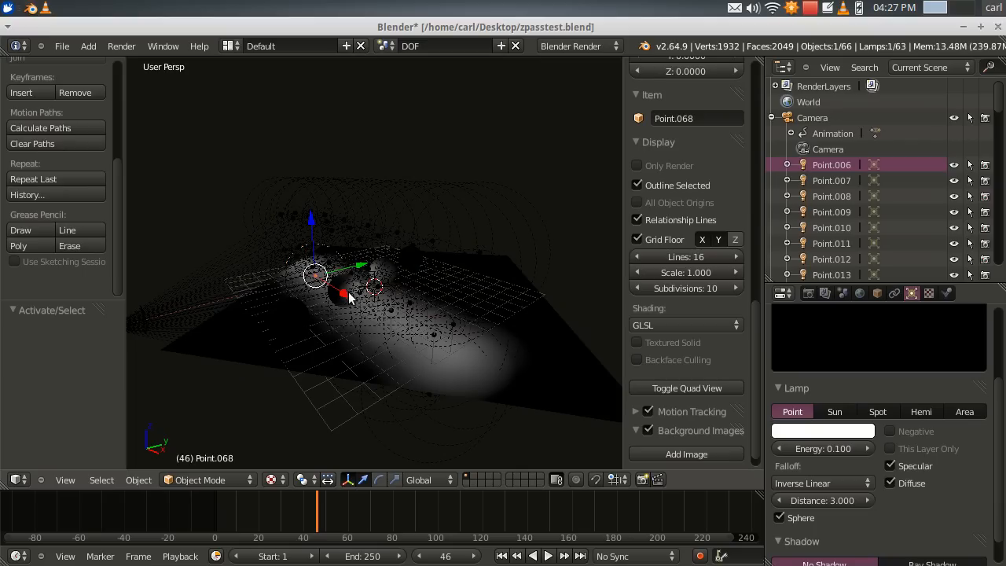
scroll(408, 383, up, 2)
middle_drag(408, 383, 289, 280)
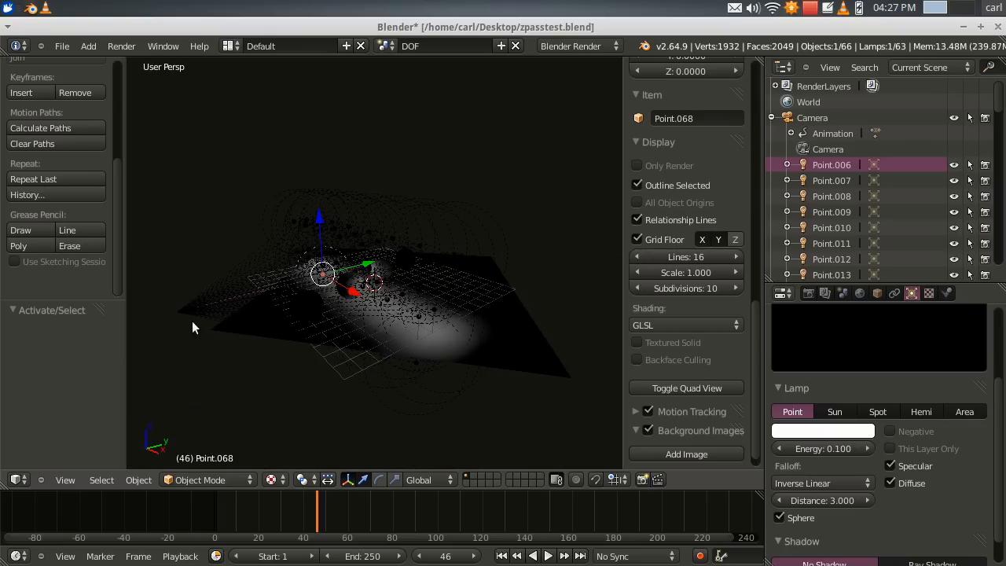
scroll(346, 320, up, 2)
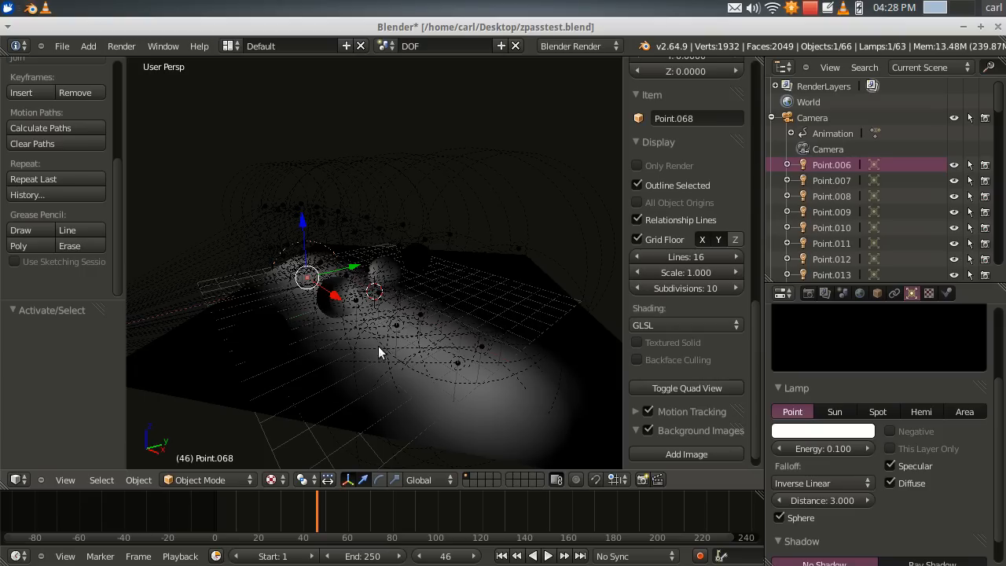
drag(373, 511, 415, 514)
drag(334, 511, 324, 512)
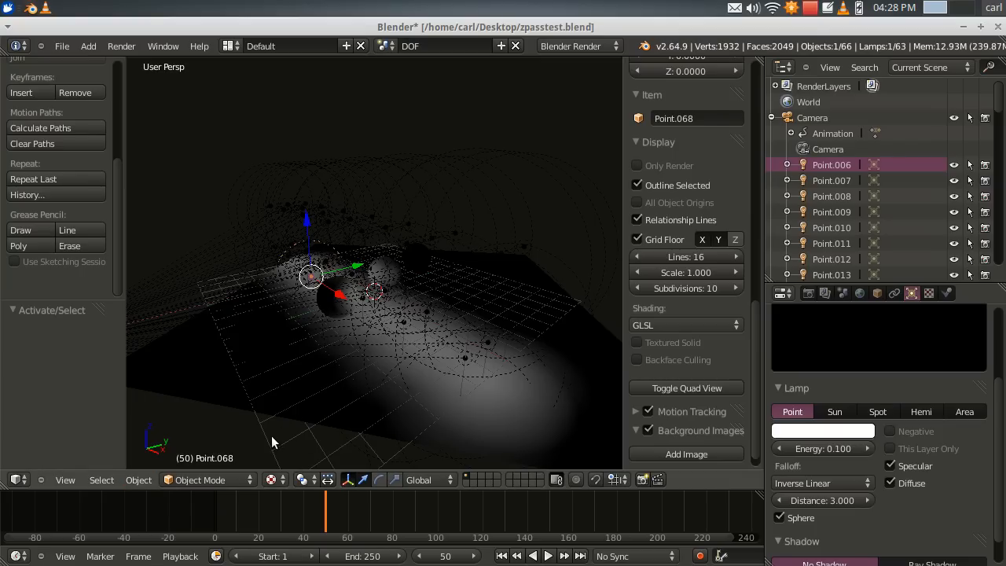
Step: Return to the camera view and turn on Only Render to inspect the illuminated focus band in the DOF scene
click(69, 483)
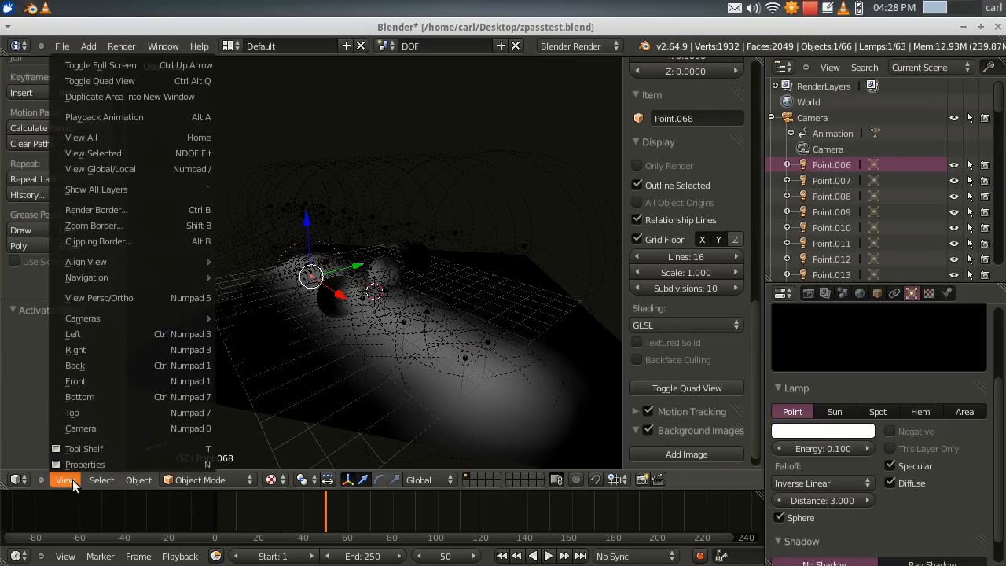
click(80, 428)
click(638, 165)
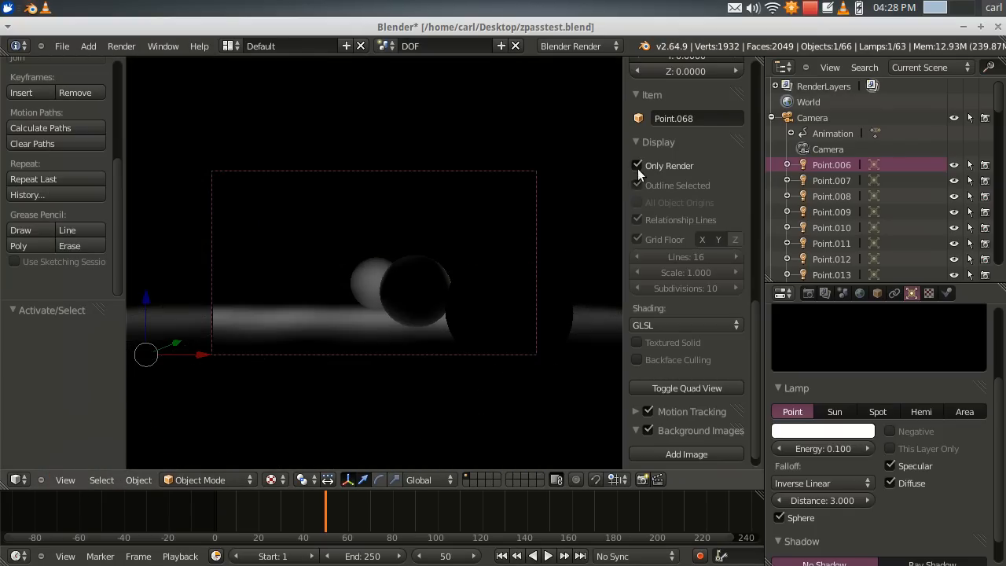
scroll(315, 396, down, 2)
scroll(352, 409, up, 3)
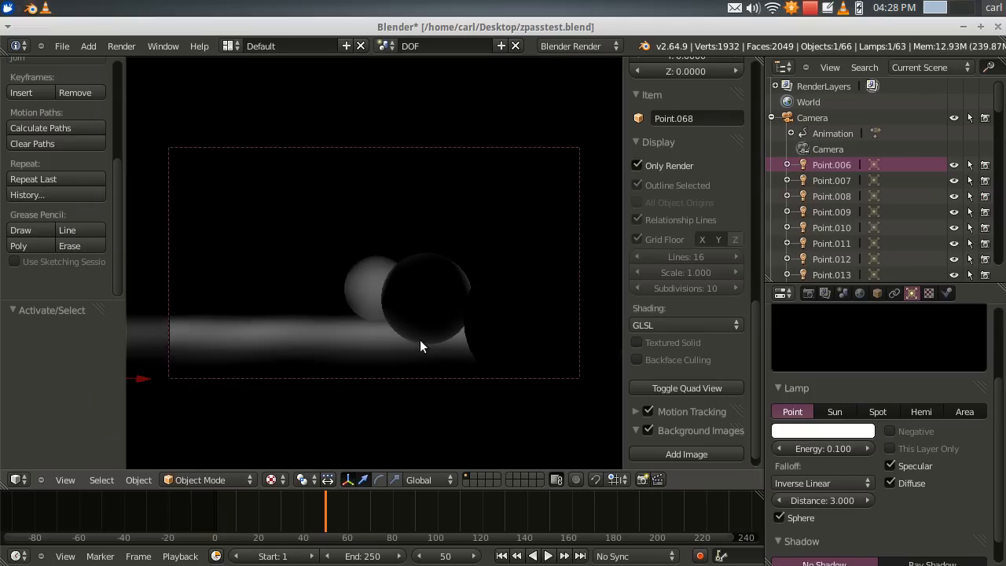
Step: Scrub the timeline forward and back in the camera view to see the light band cross the spheres, stopping at frame 9
click(333, 499)
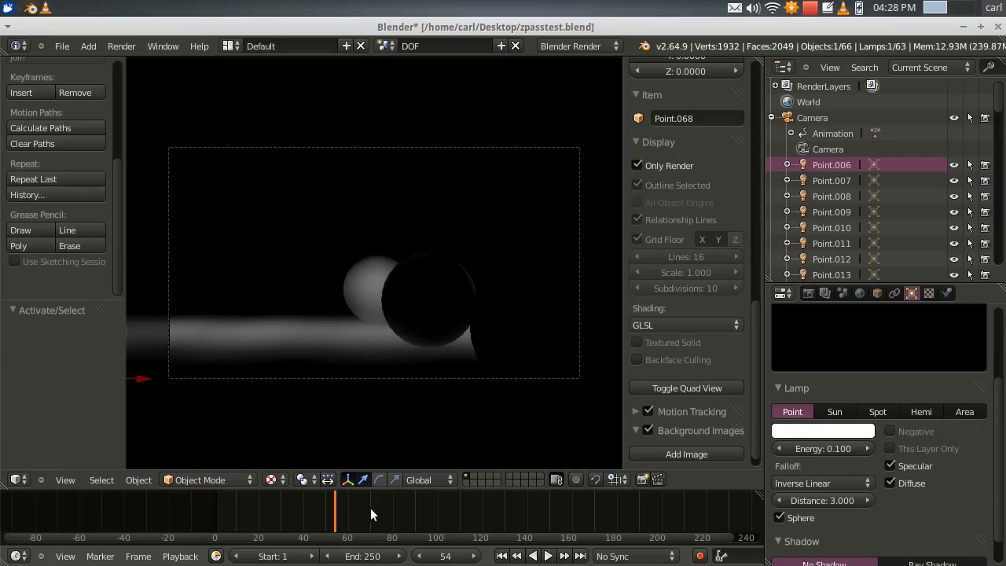
click(368, 508)
drag(439, 508, 306, 516)
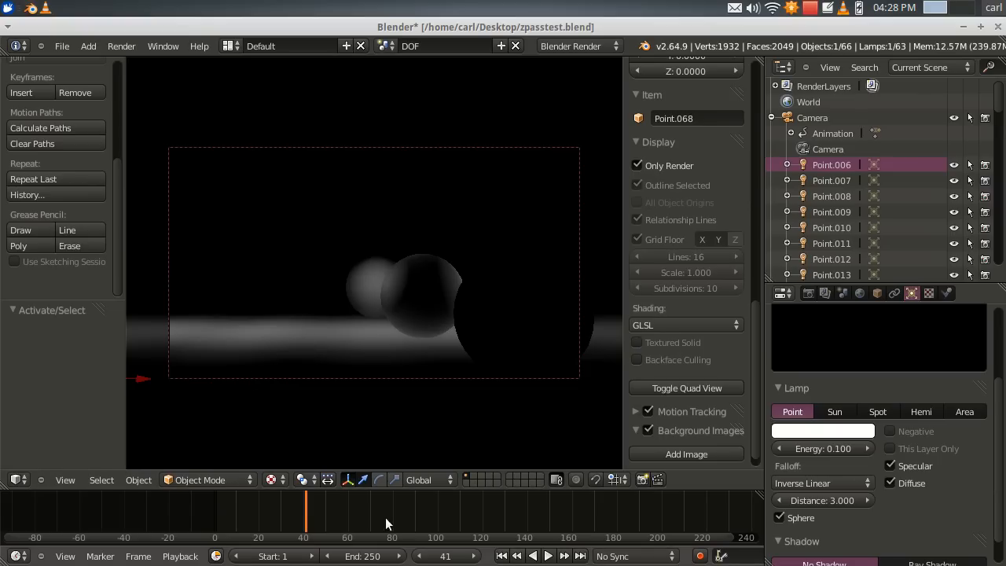
drag(331, 513, 276, 515)
click(253, 500)
click(235, 499)
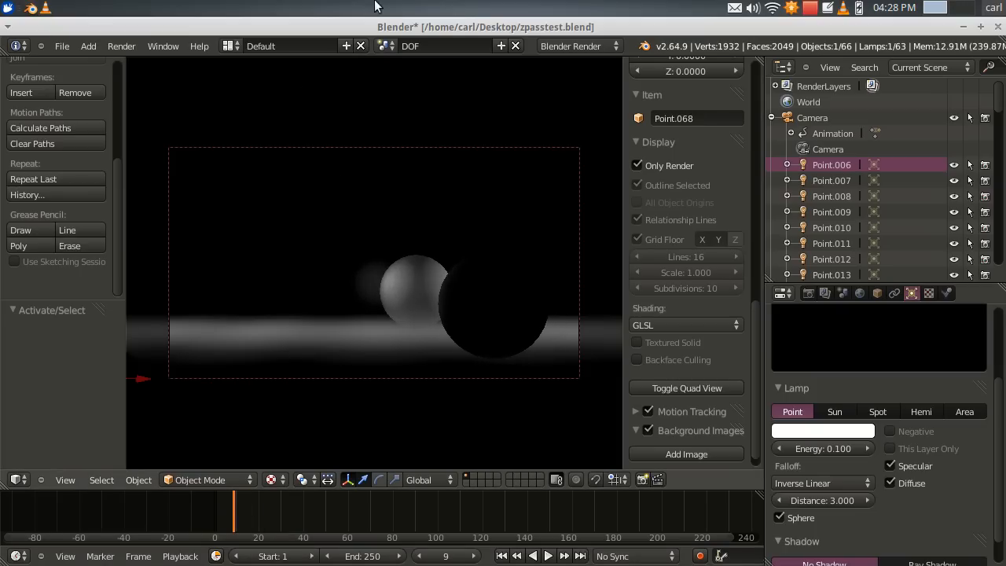
Step: Switch to the Main scene, open the Video Editing screen layout and bring the whole strip stack into view
click(385, 46)
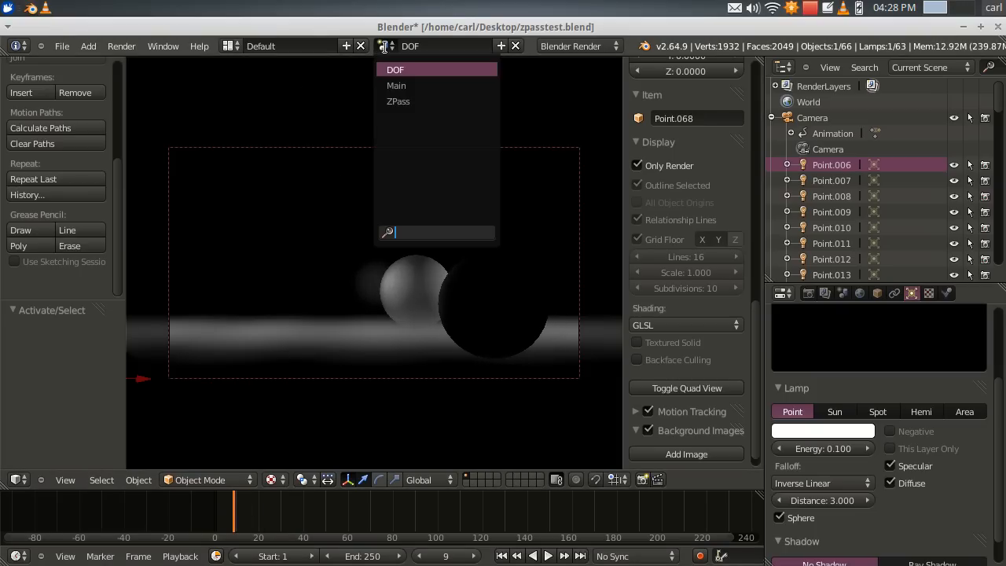
click(401, 87)
scroll(379, 312, down, 1)
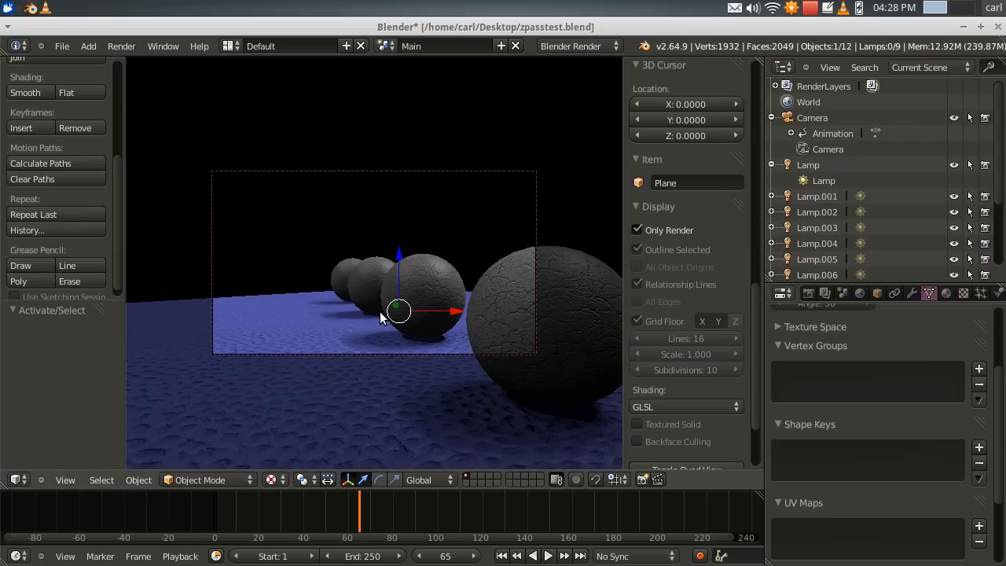
click(234, 47)
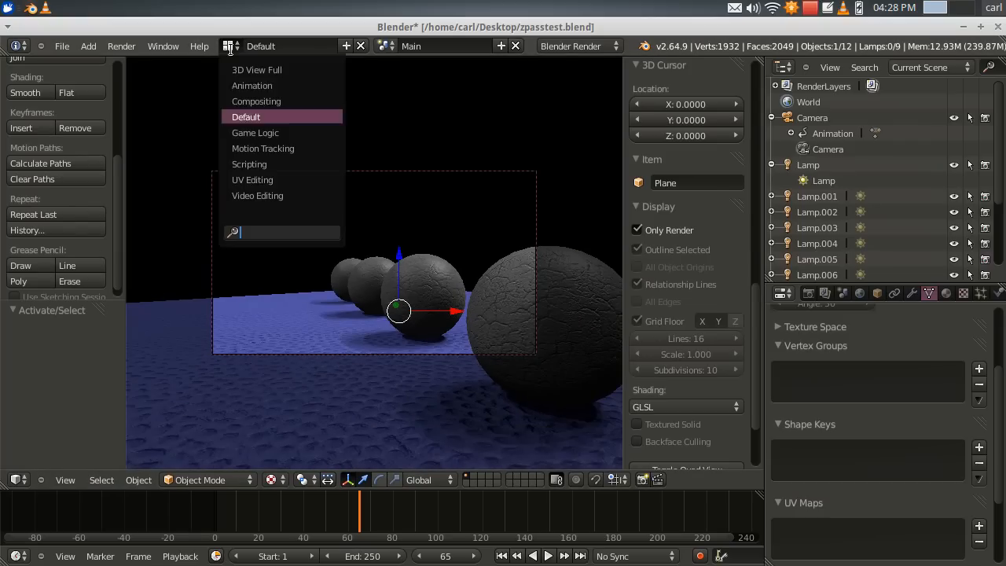
click(253, 194)
ctrl+middle_drag(707, 376, 659, 361)
middle_drag(682, 418, 676, 370)
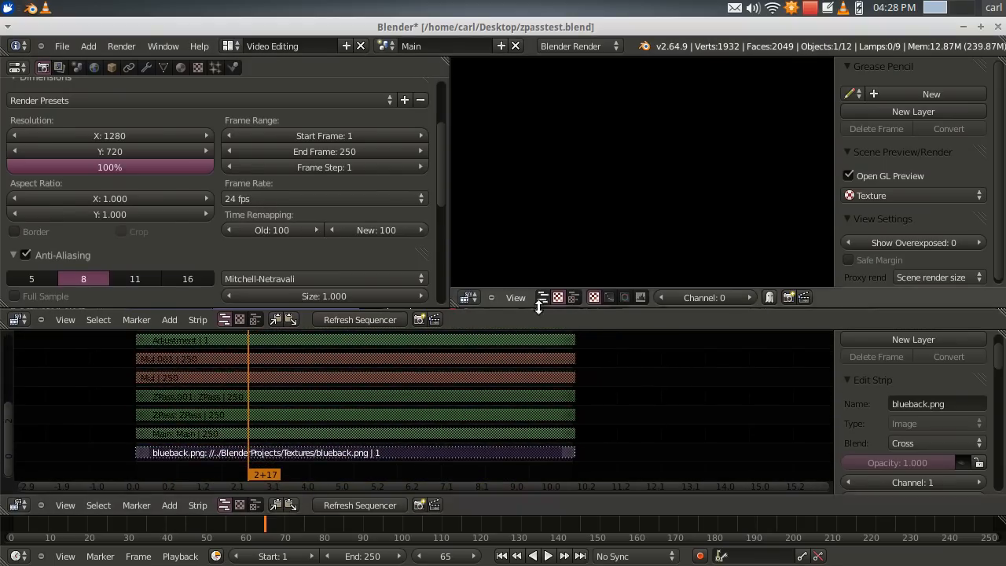
click(173, 504)
mouse_move(194, 396)
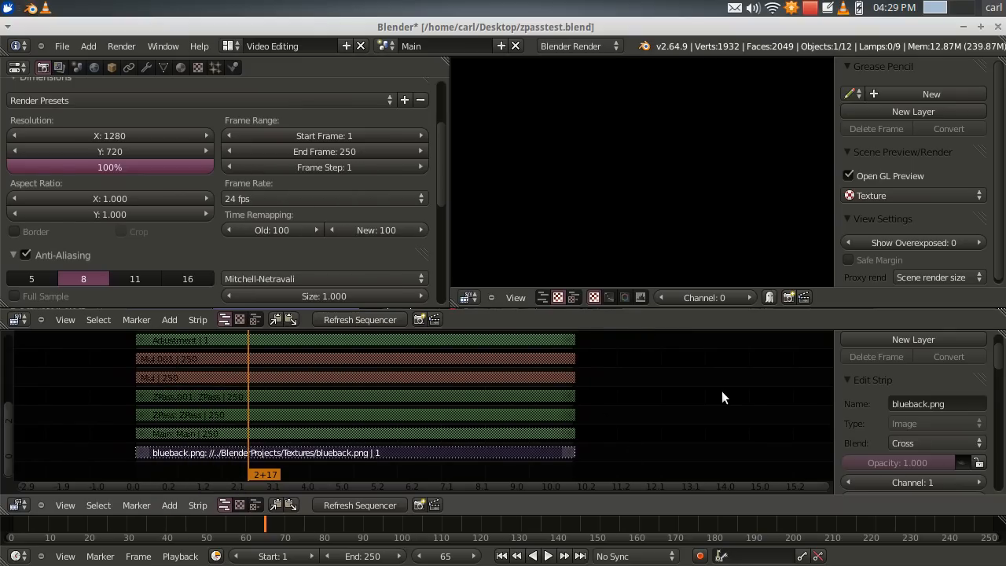
Step: Move the playhead to frame 143 and unmute the blueback.png image strip in channel 1
scroll(672, 408, up, 2)
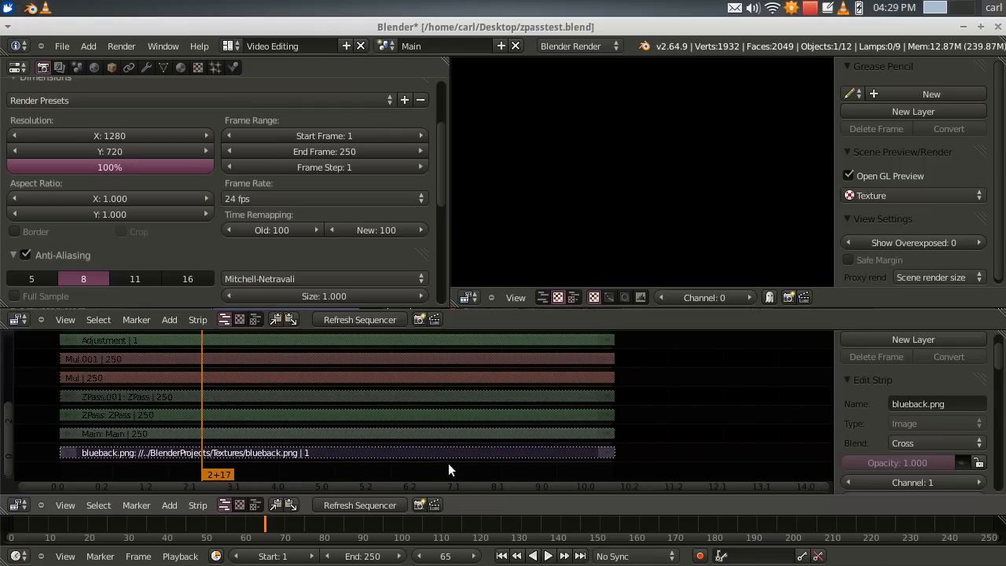
middle_drag(723, 407, 745, 481)
middle_drag(674, 343, 687, 385)
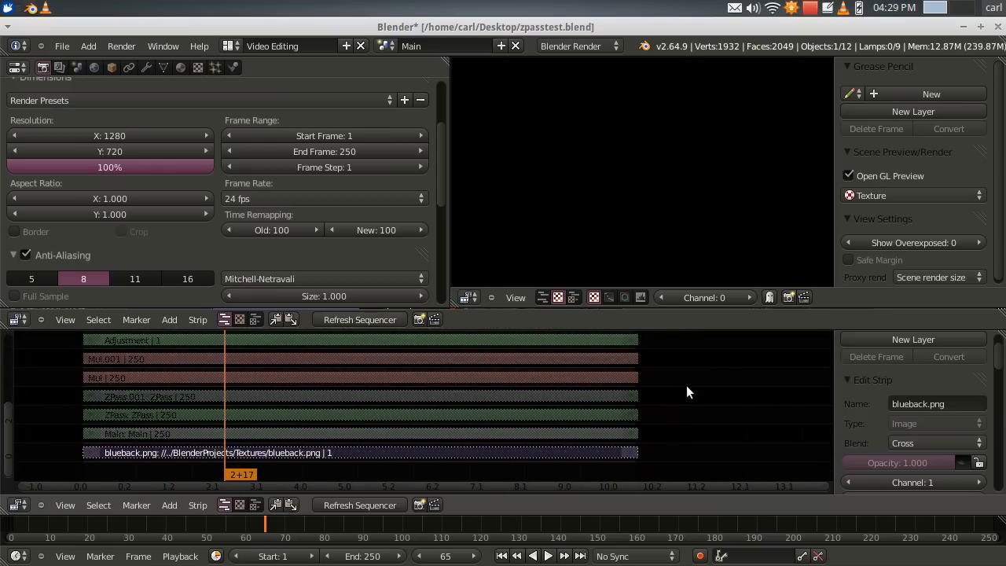
click(397, 455)
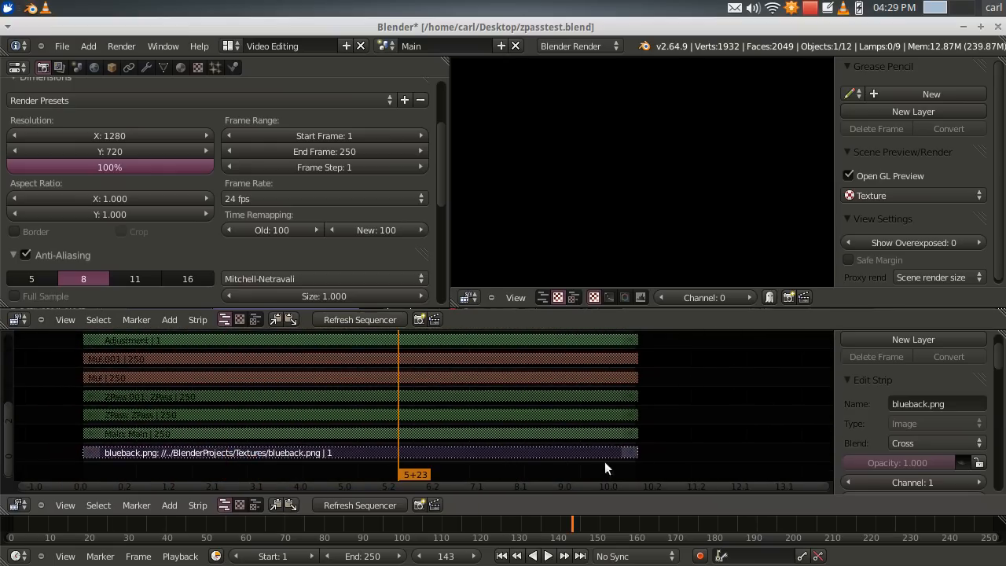
click(961, 463)
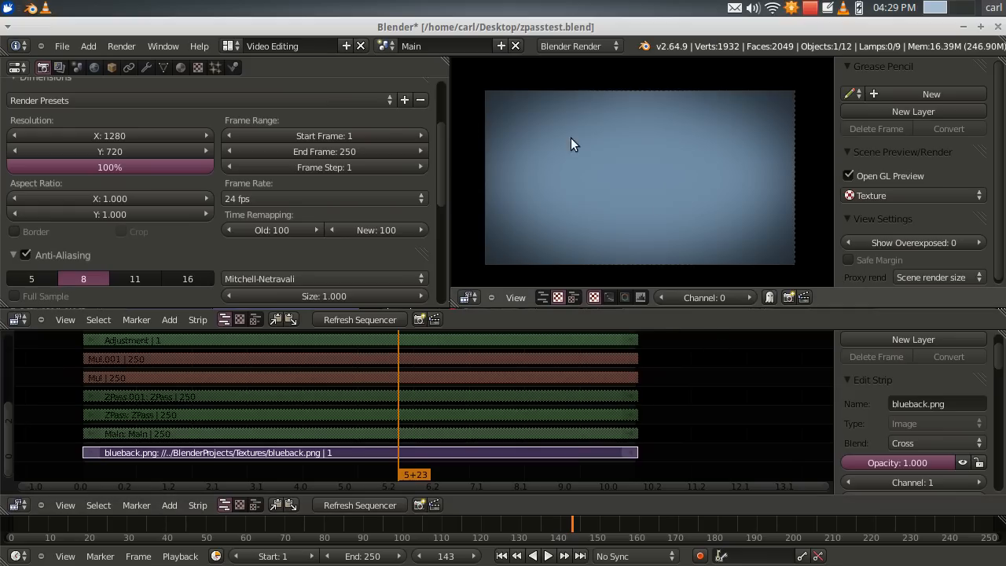
Step: Return to frame 1, unmute the Main scene strip in channel 2 and inspect the spheres in the preview
right_click(332, 430)
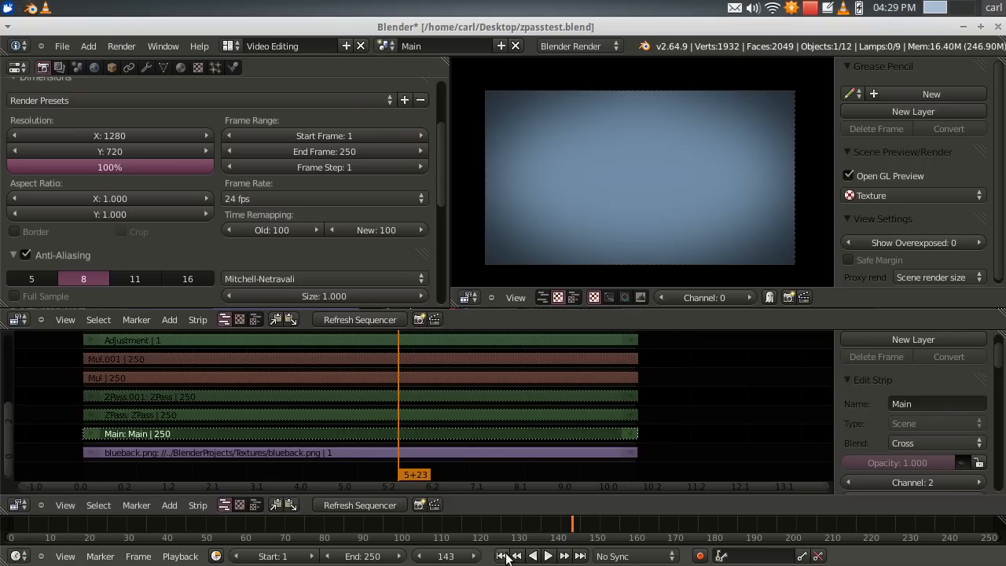
key(shift+Left)
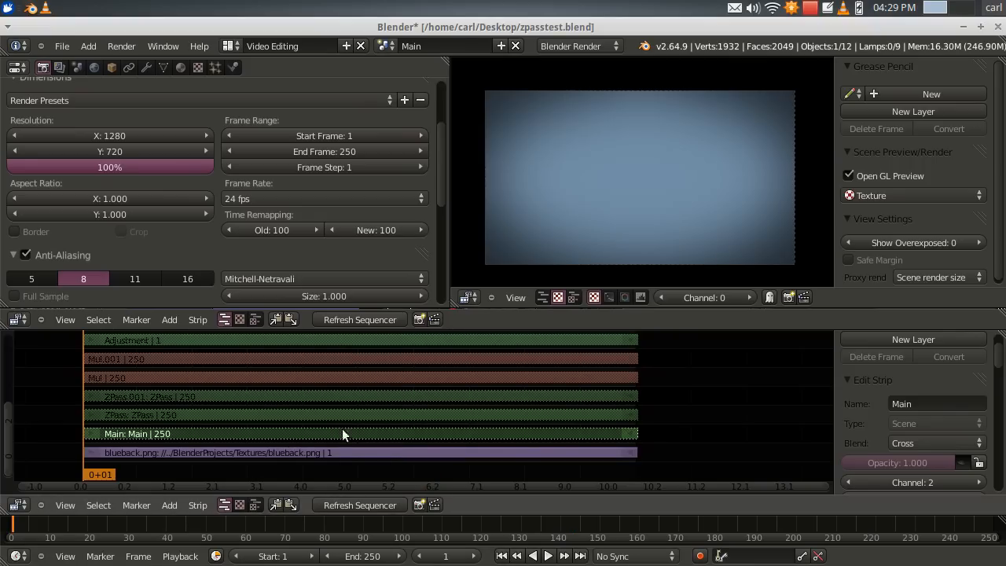
click(961, 463)
scroll(714, 227, up, 10)
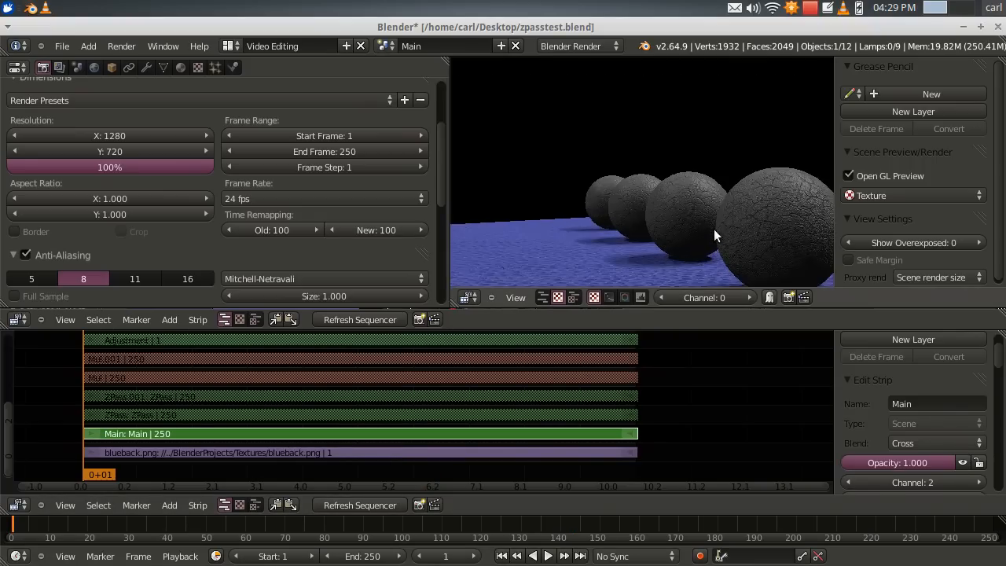
middle_drag(716, 232, 630, 152)
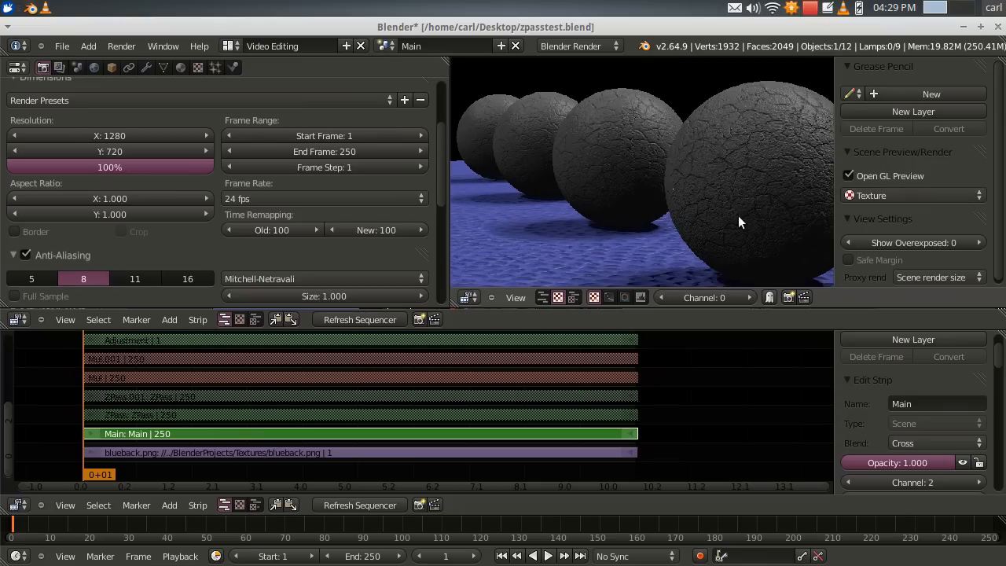
scroll(737, 214, up, 5)
scroll(726, 191, down, 5)
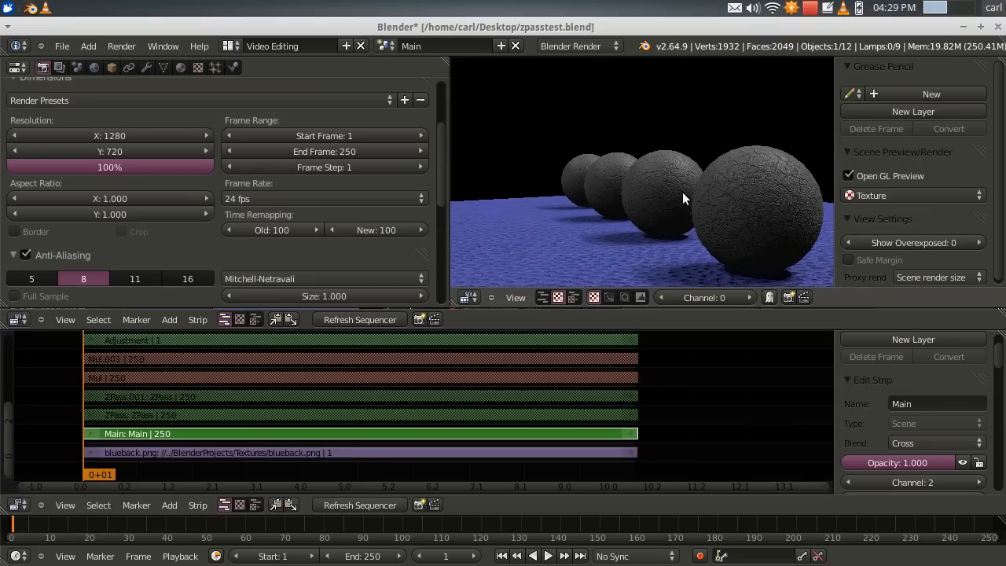
scroll(682, 192, up, 2)
scroll(672, 201, down, 1)
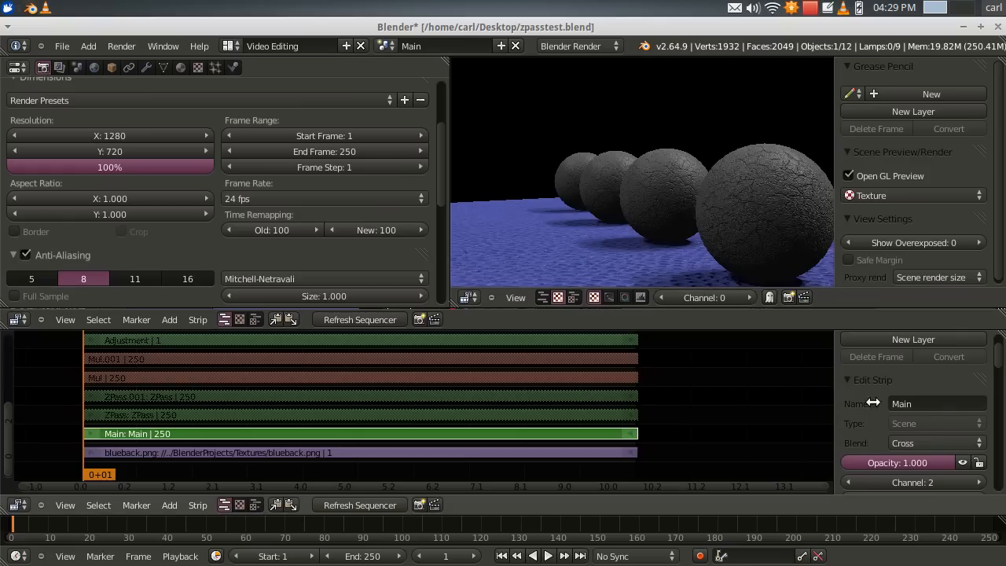
Step: Try the Alpha Over blend mode on the Main strip, inspect the composite over the background and restore Cross
click(929, 443)
click(914, 358)
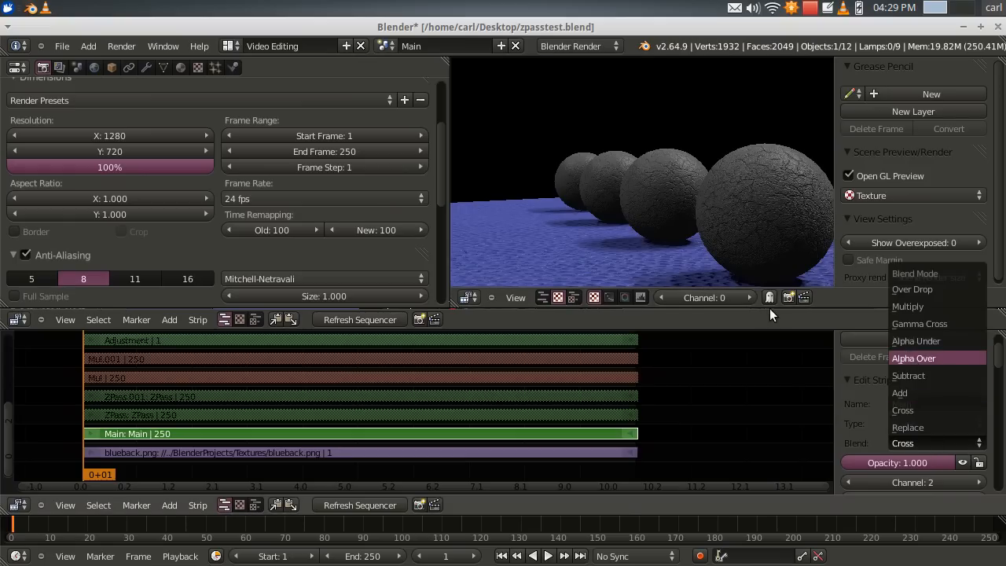
scroll(570, 187, down, 4)
middle_drag(571, 187, 582, 211)
scroll(583, 212, down, 1)
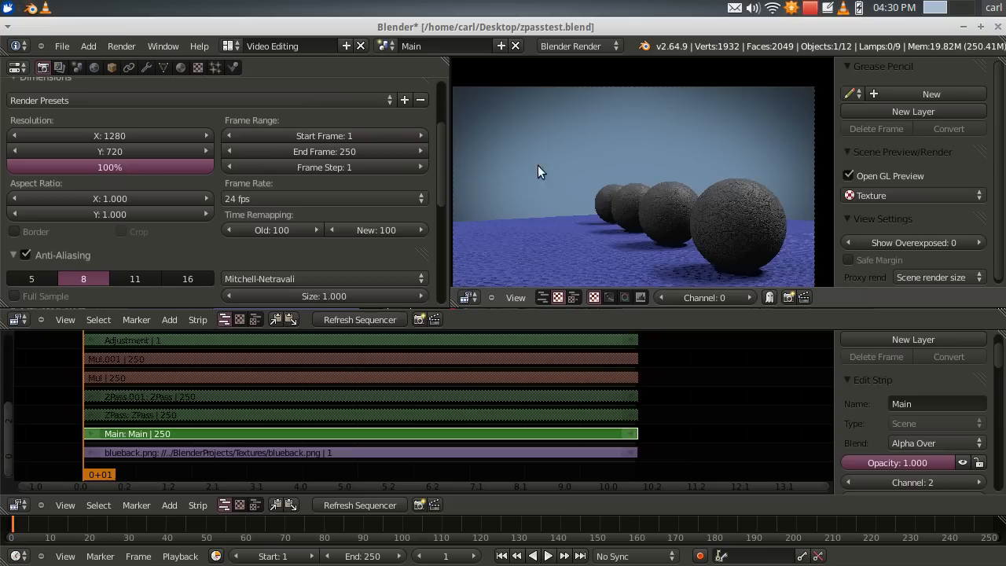
click(912, 443)
key(Return)
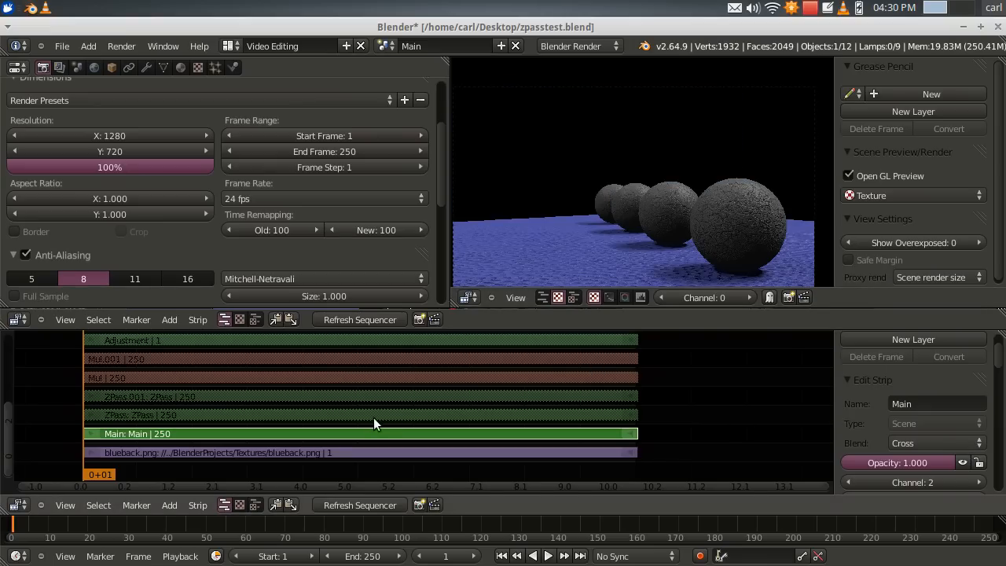
Step: Unmute the ZPass strip in channel 3 and the ZPass.001 strip in channel 4
shift+right_click(374, 417)
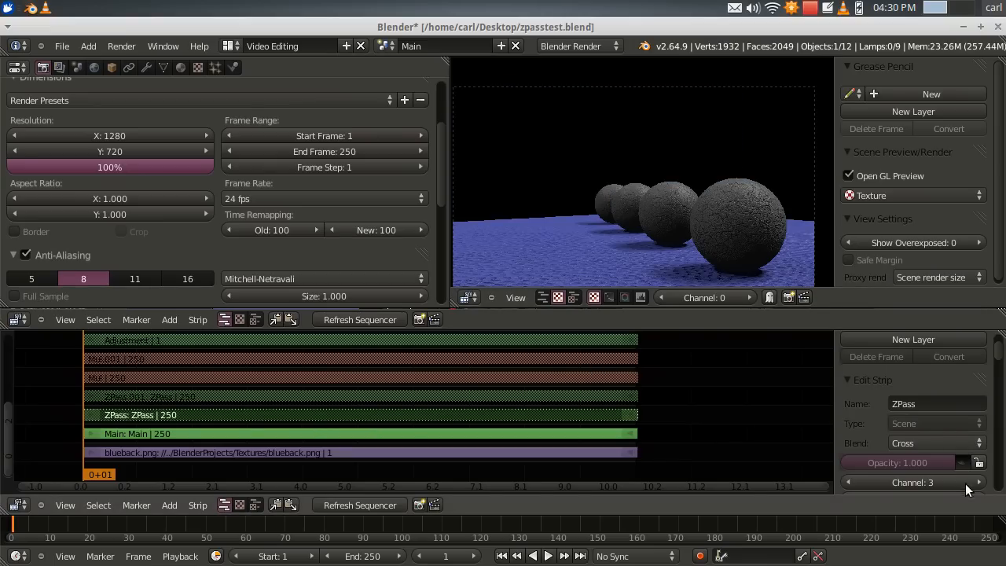
click(965, 461)
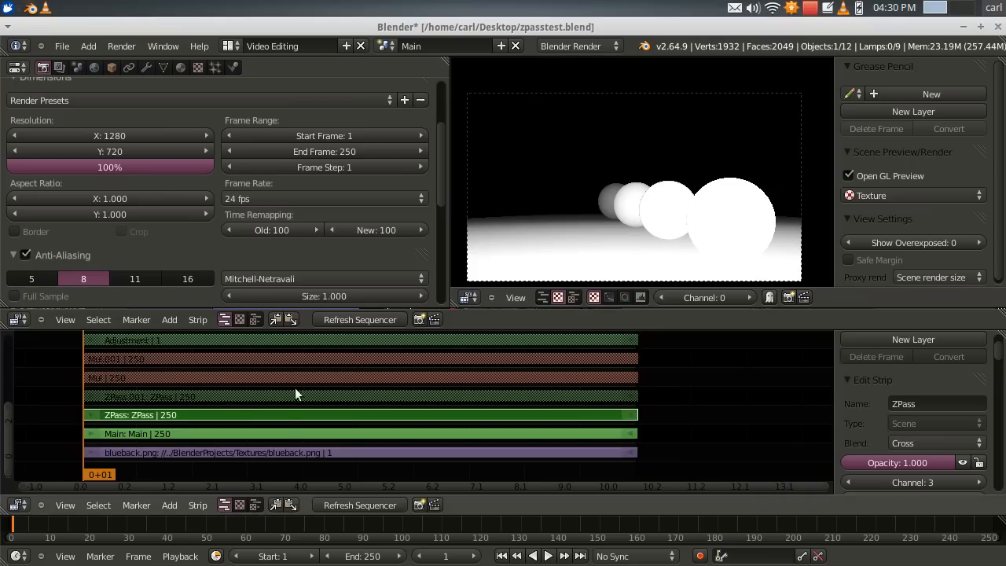
right_click(270, 397)
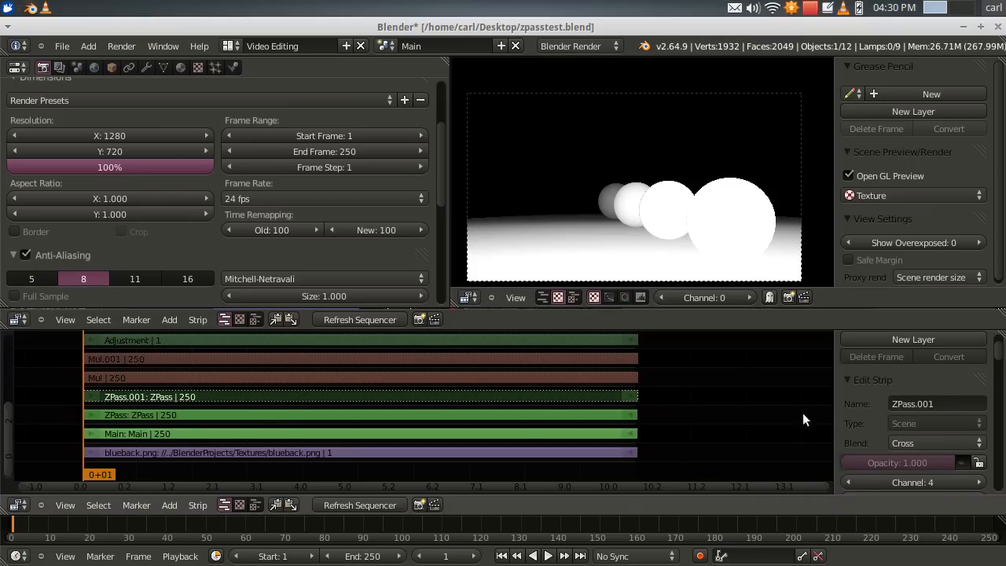
click(964, 462)
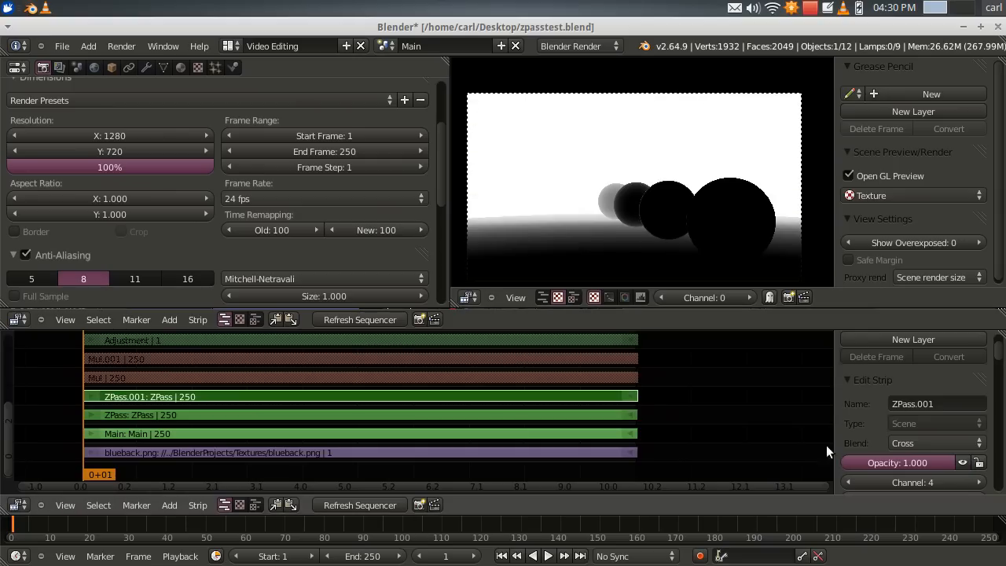
Step: Flip the ZPass.001 strip's curve to a rising diagonal, then restore the inverted falling diagonal
drag(998, 355, 998, 475)
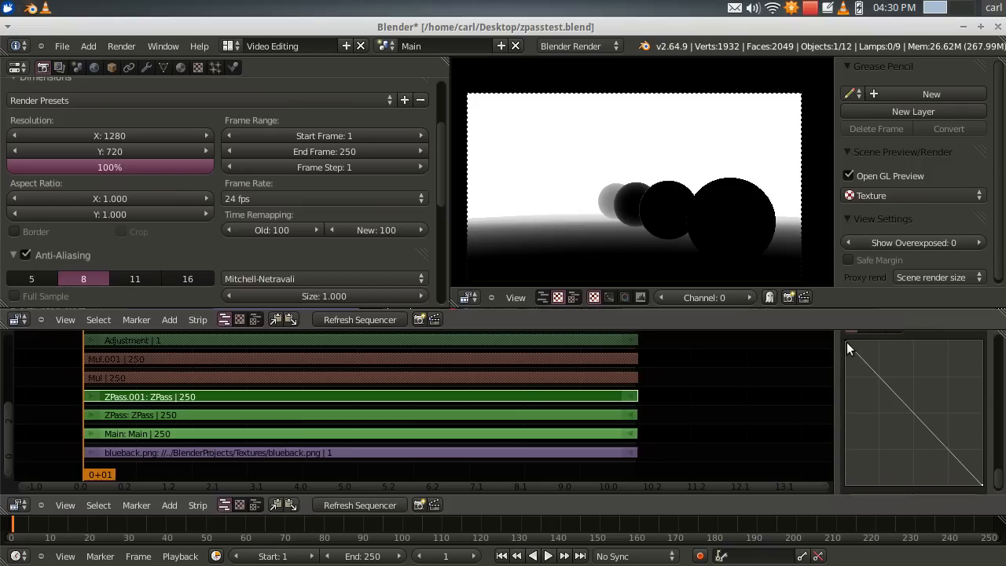
drag(846, 343, 828, 495)
drag(981, 484, 994, 312)
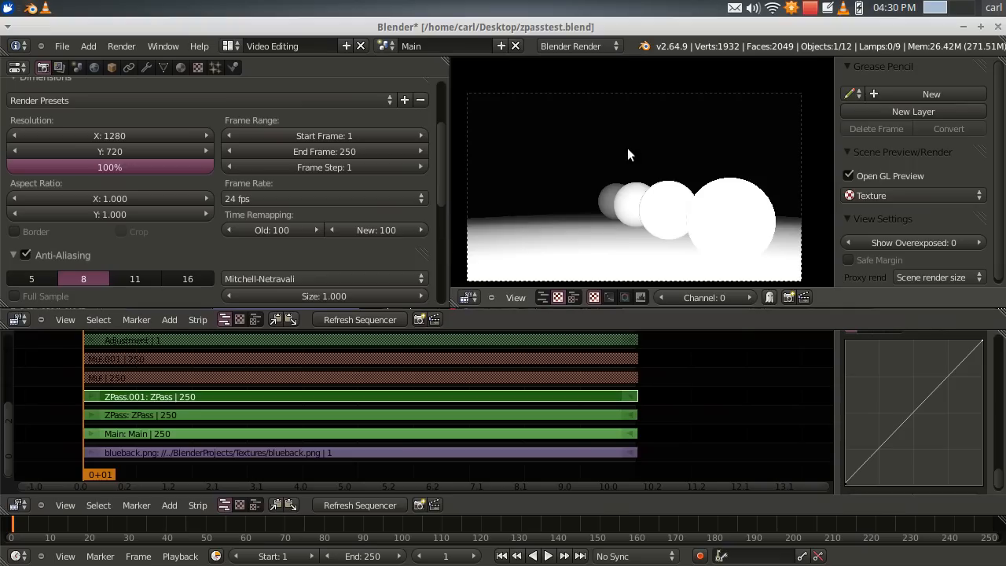
drag(982, 342, 997, 497)
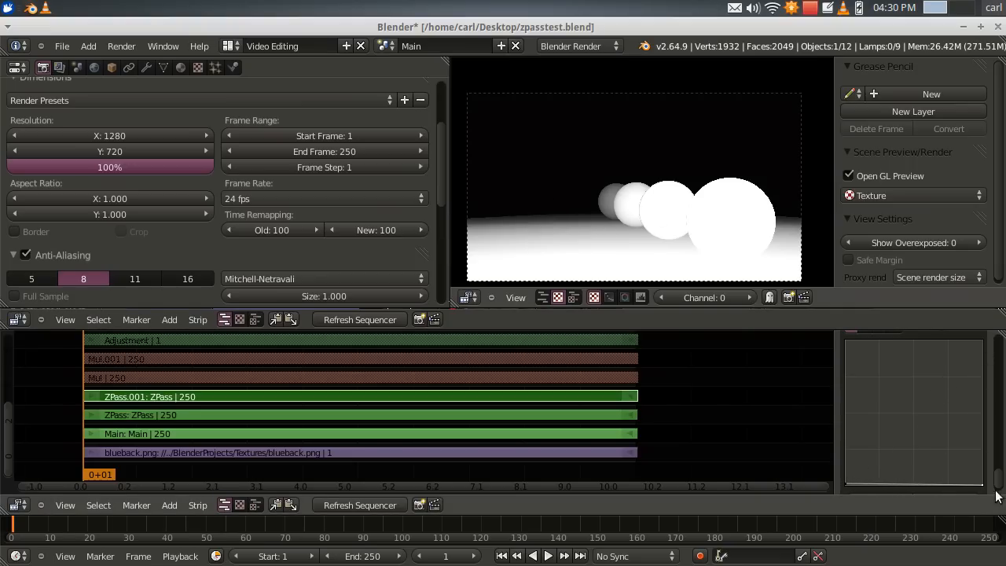
drag(847, 479, 834, 328)
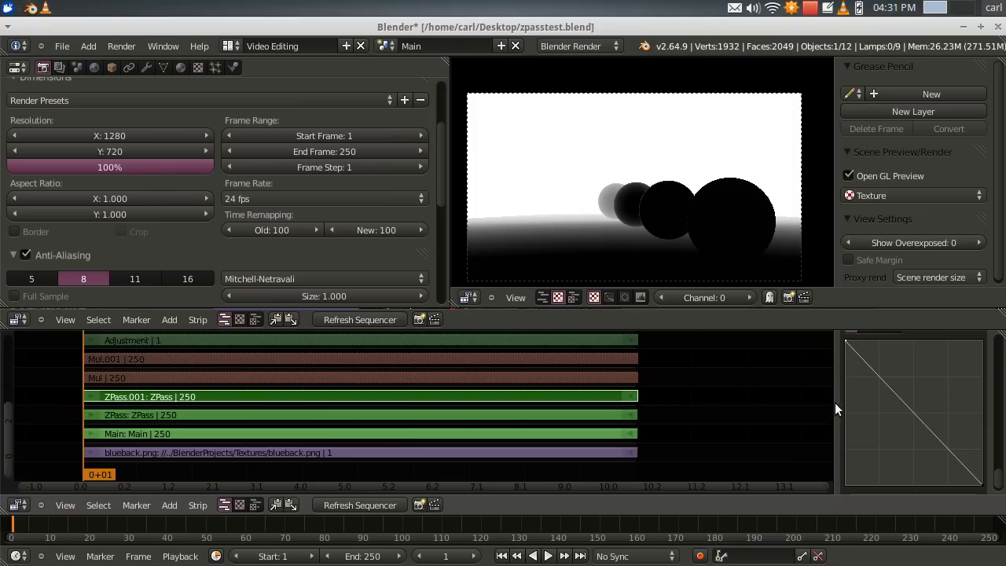
Step: Select the blueback.png and ZPass.001 strips together and show the Multiply option among the effect strips
scroll(727, 401, up, 2)
scroll(727, 384, down, 1)
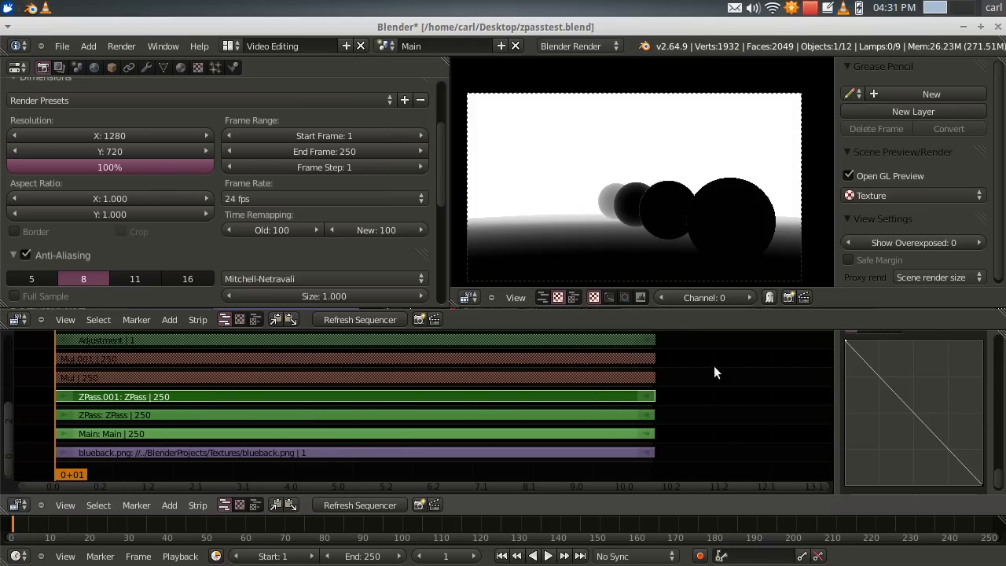
middle_drag(691, 378, 715, 418)
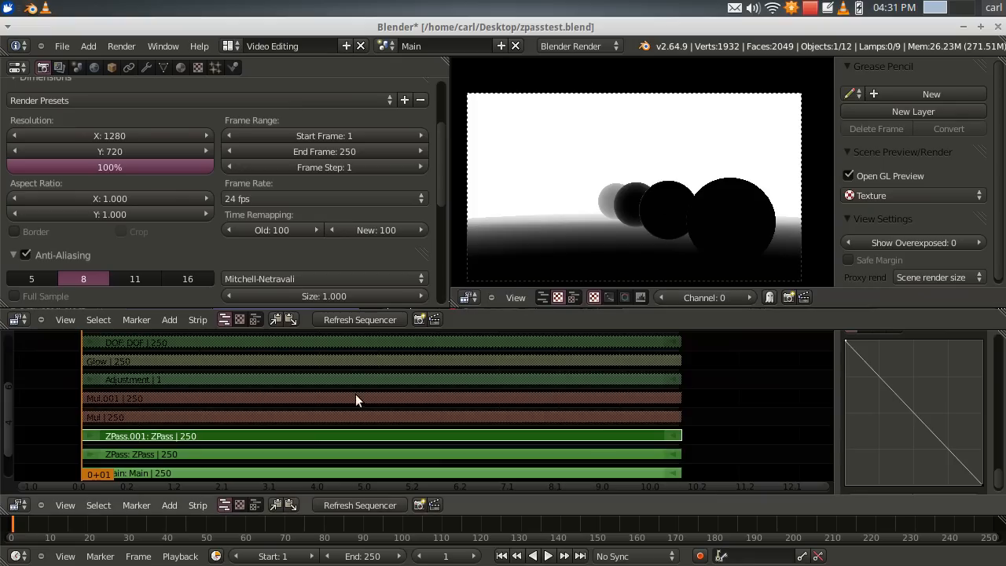
middle_drag(708, 429, 707, 415)
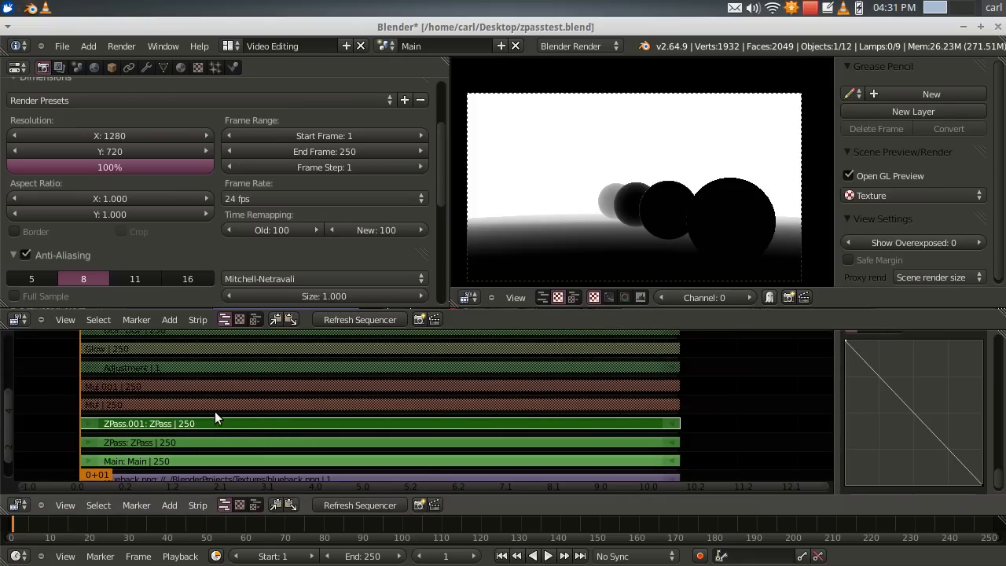
middle_drag(743, 443, 737, 424)
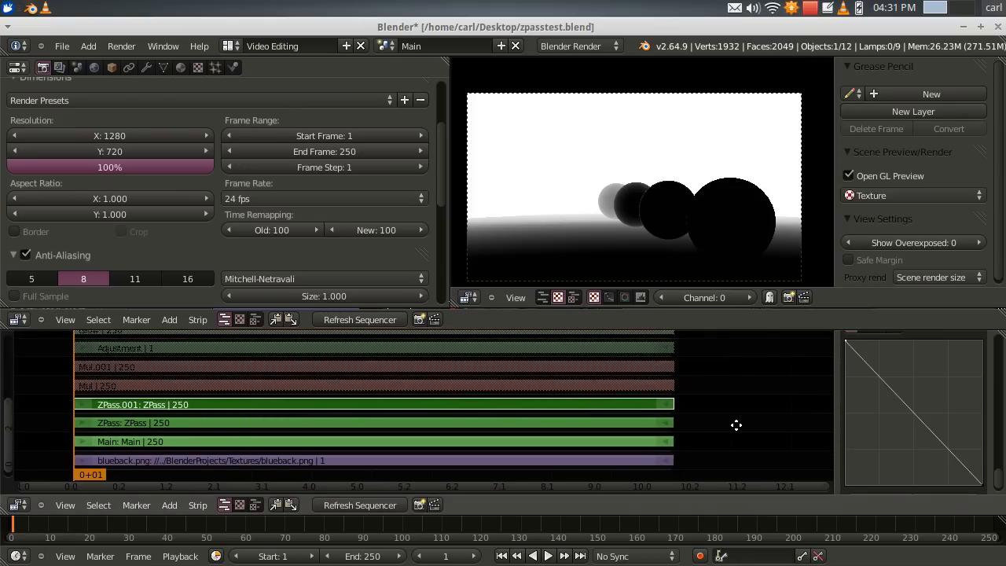
right_click(235, 462)
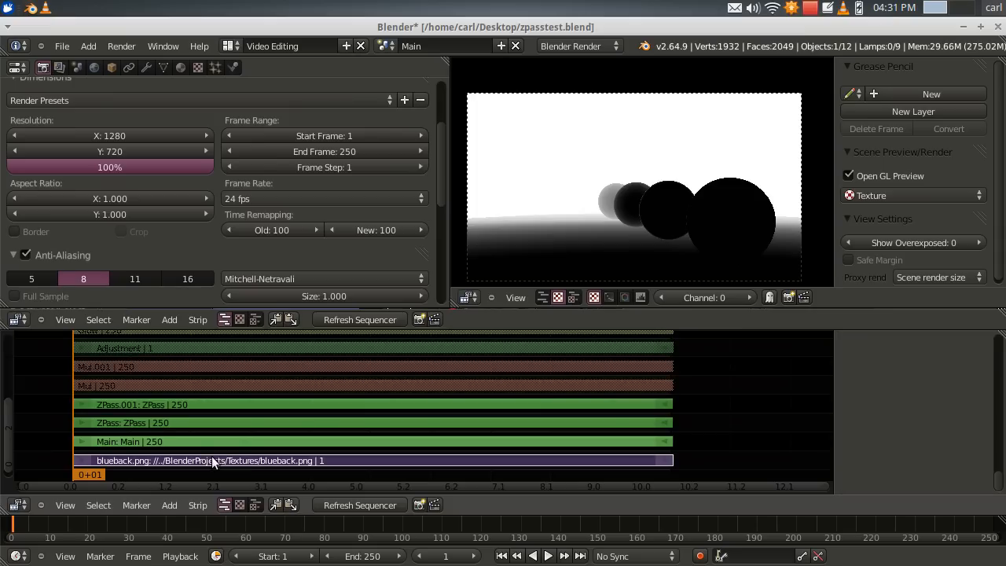
right_click(151, 404)
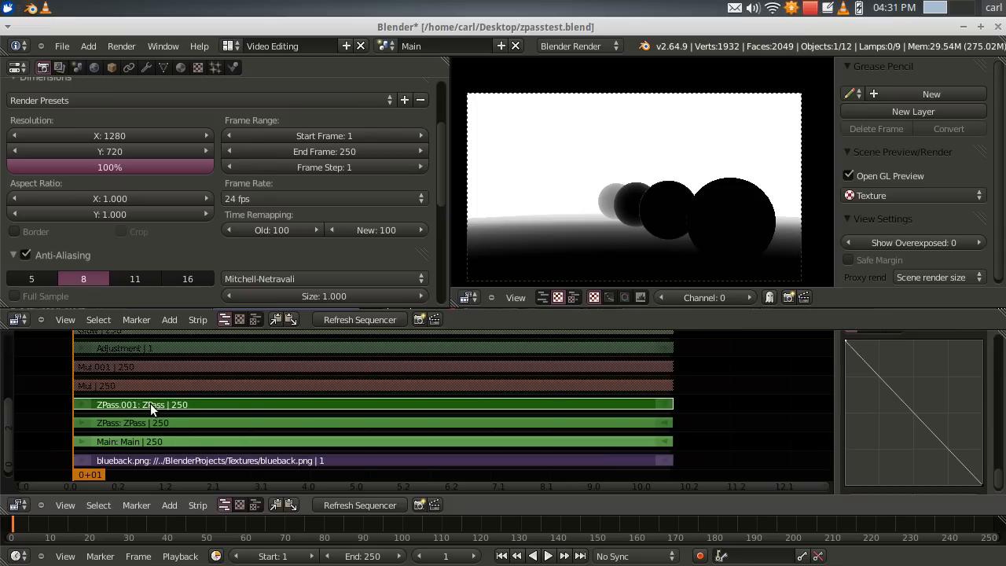
click(161, 505)
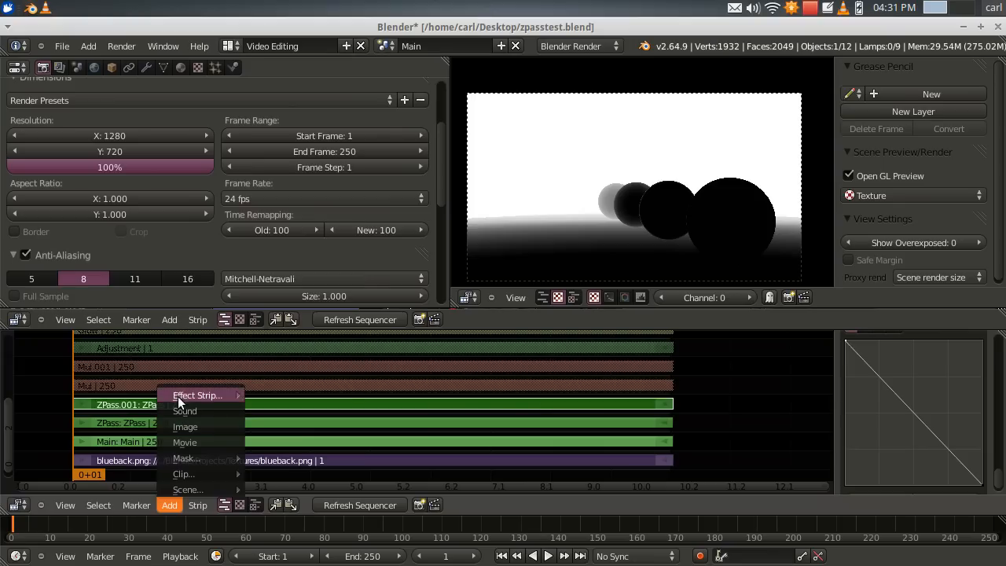
mouse_move(178, 397)
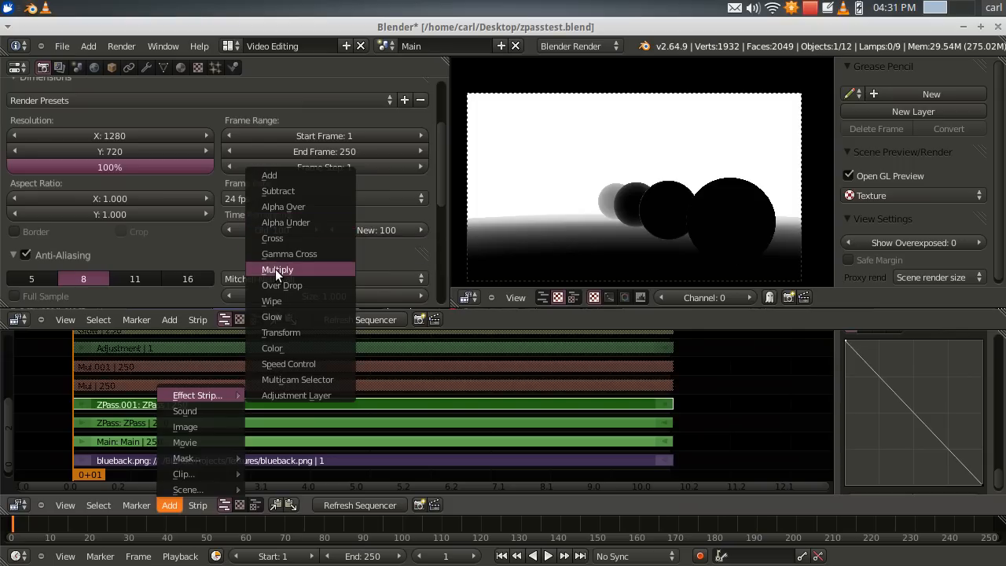
Step: Select the Mul strip in channel 5 and unmute it
right_click(500, 387)
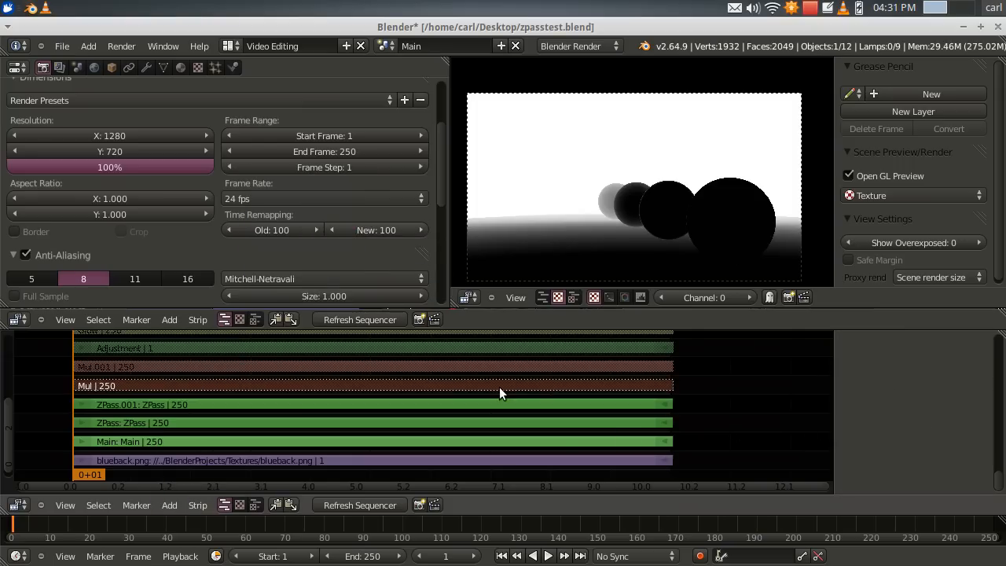
scroll(997, 447, down, 5)
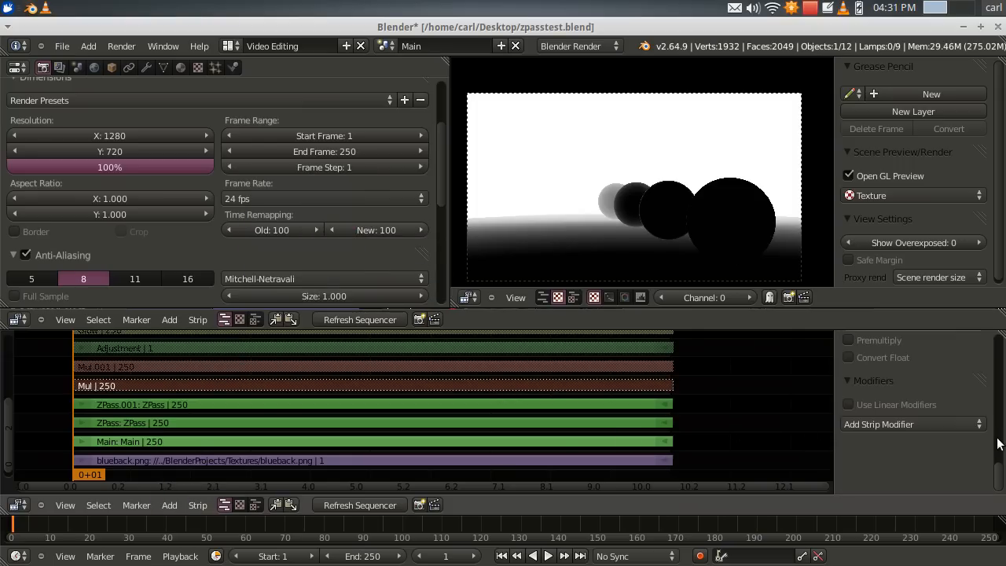
drag(1003, 472, 1003, 353)
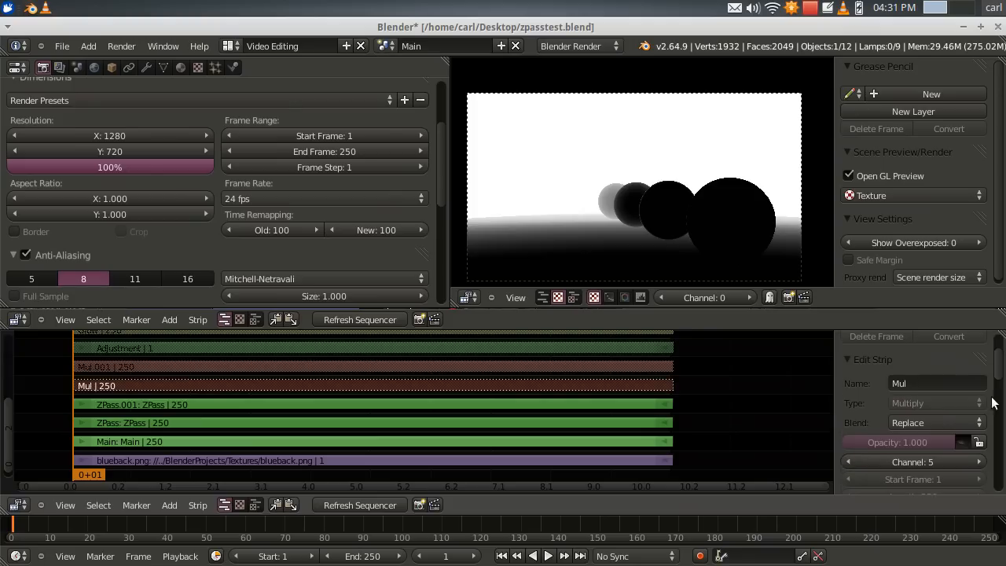
click(964, 443)
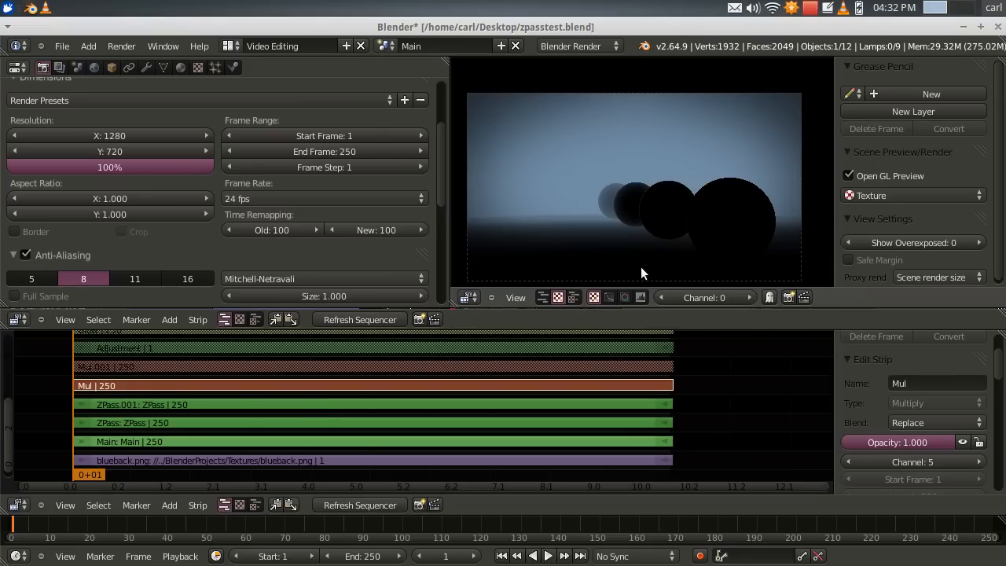
Step: Select the ZPass and Main strips together and show the available effect strips for combining them
right_click(186, 422)
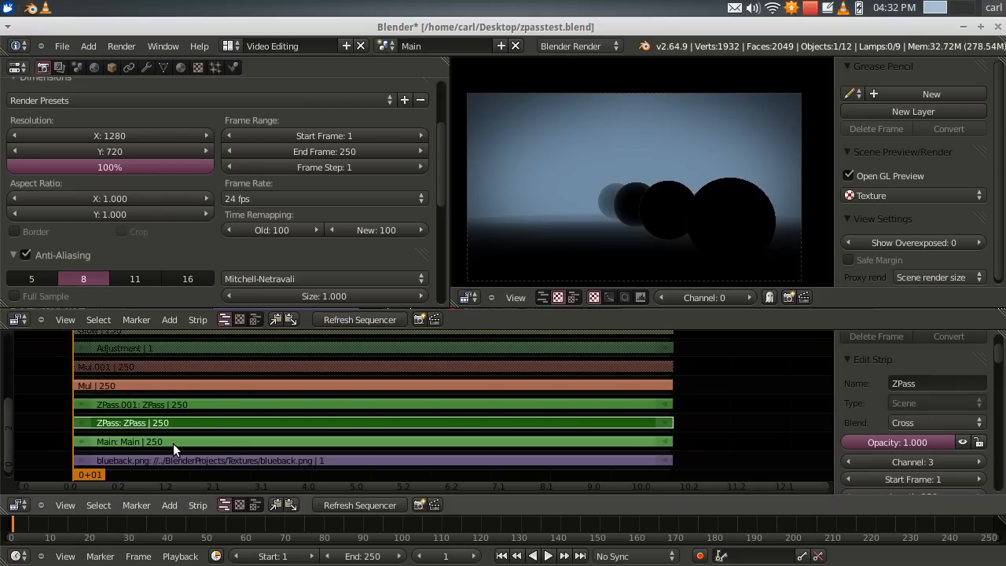
right_click(173, 442)
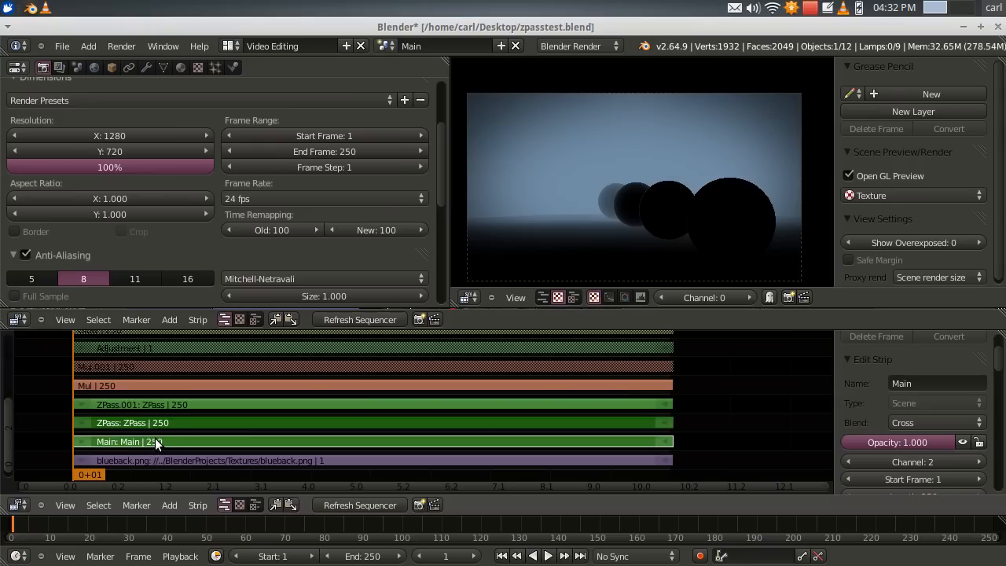
click(169, 505)
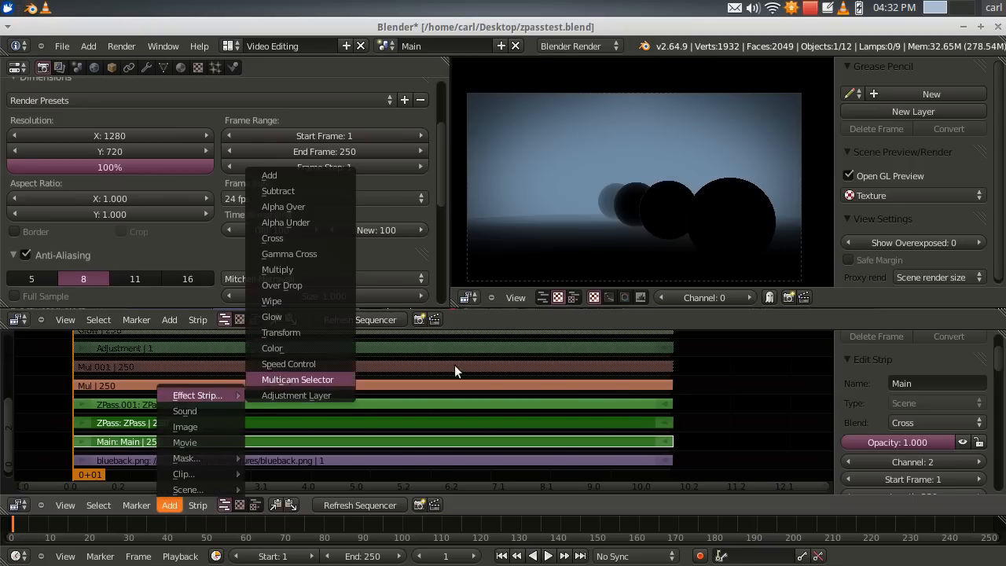
Step: Set the Mul strip's blend mode to Cross, muting the strip and unmuting it again to compare the preview
right_click(202, 385)
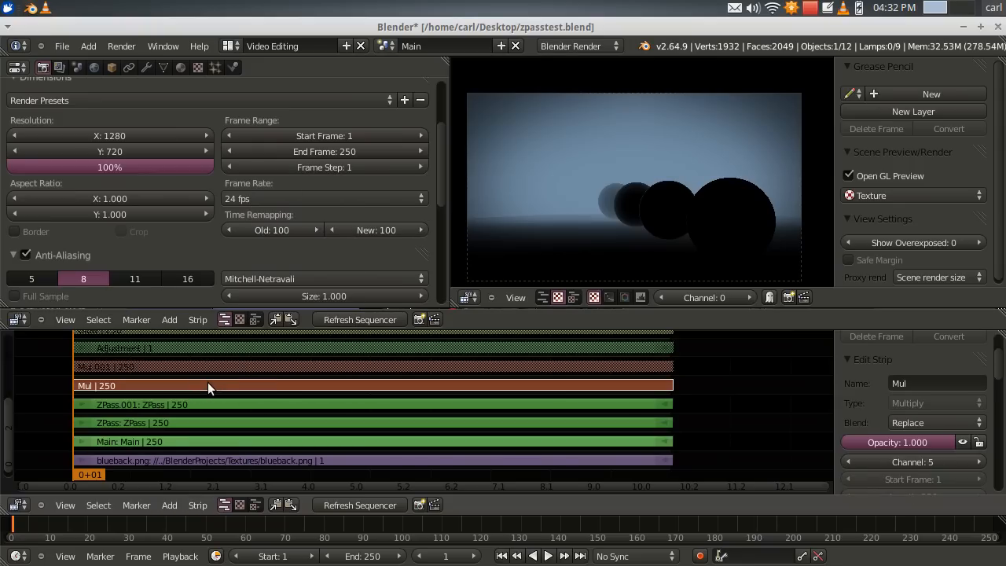
click(918, 422)
click(911, 390)
key(h)
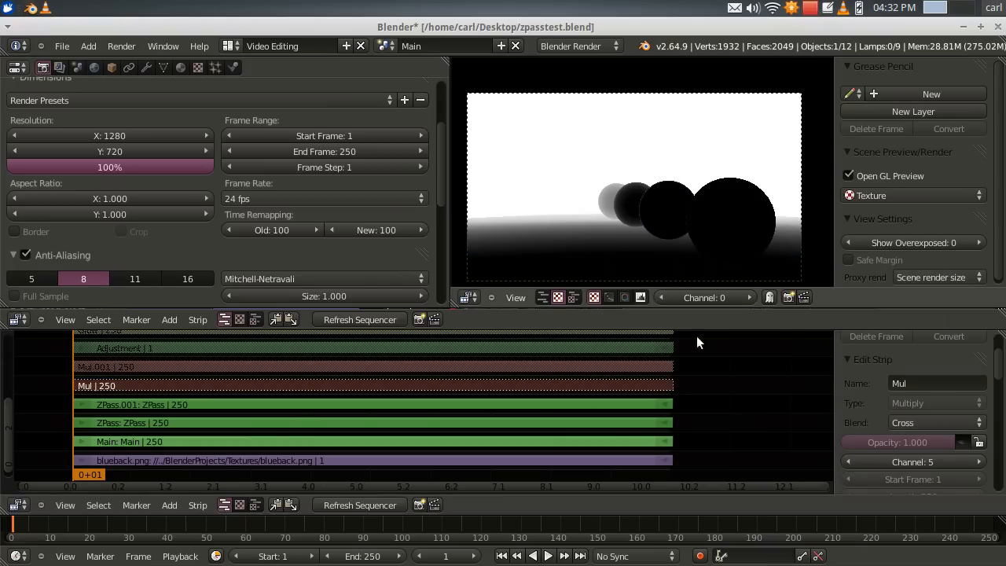
click(930, 423)
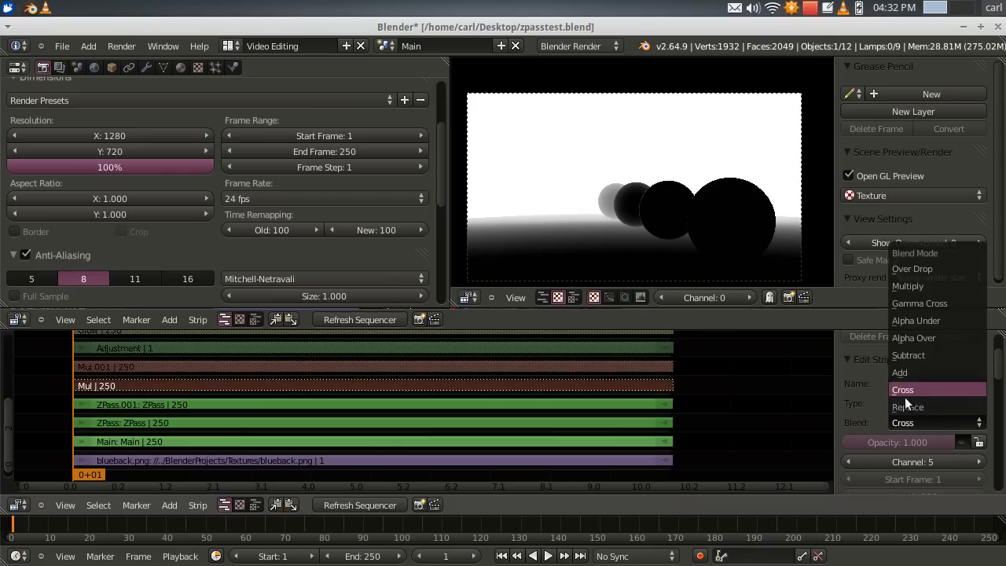
click(905, 397)
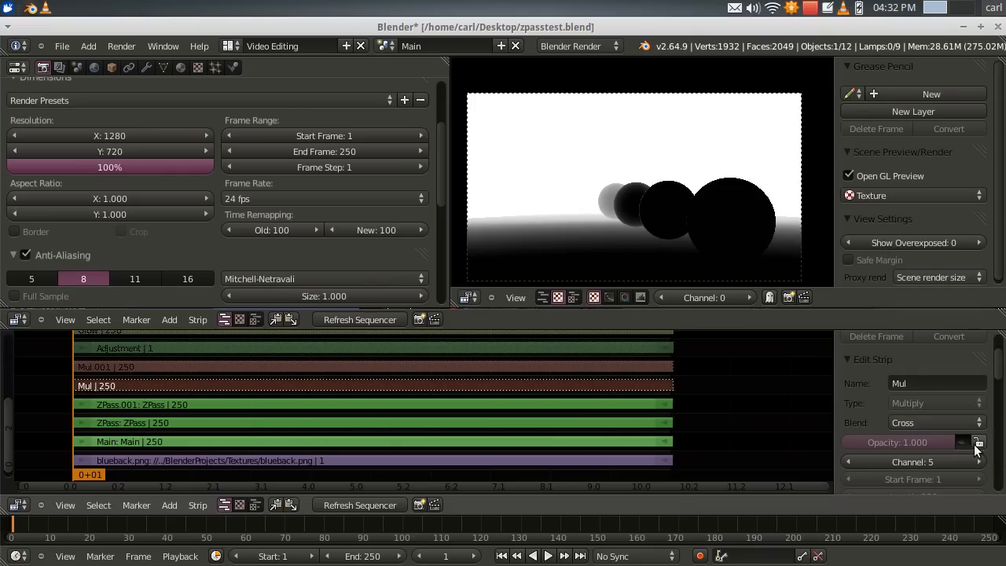
click(949, 424)
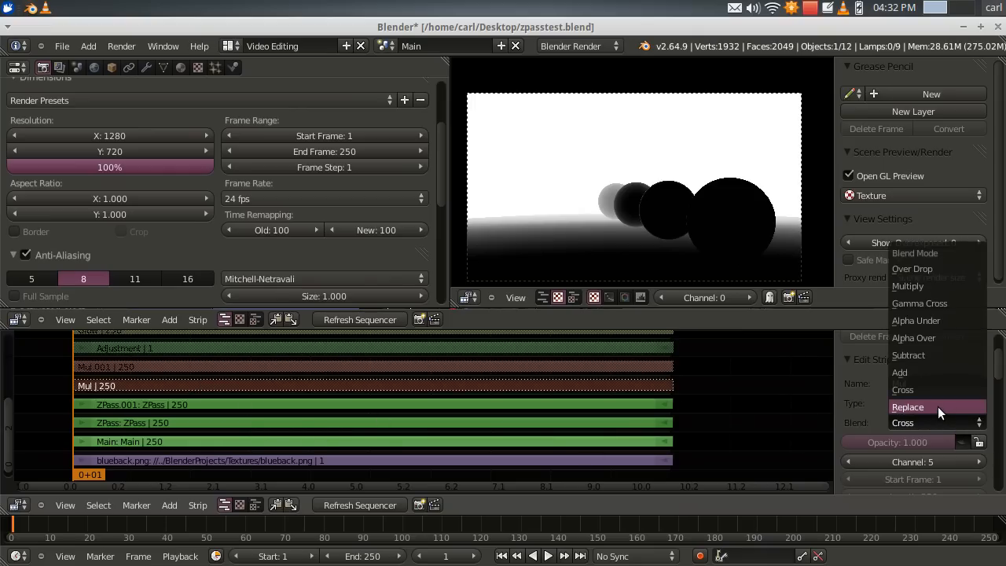
click(929, 391)
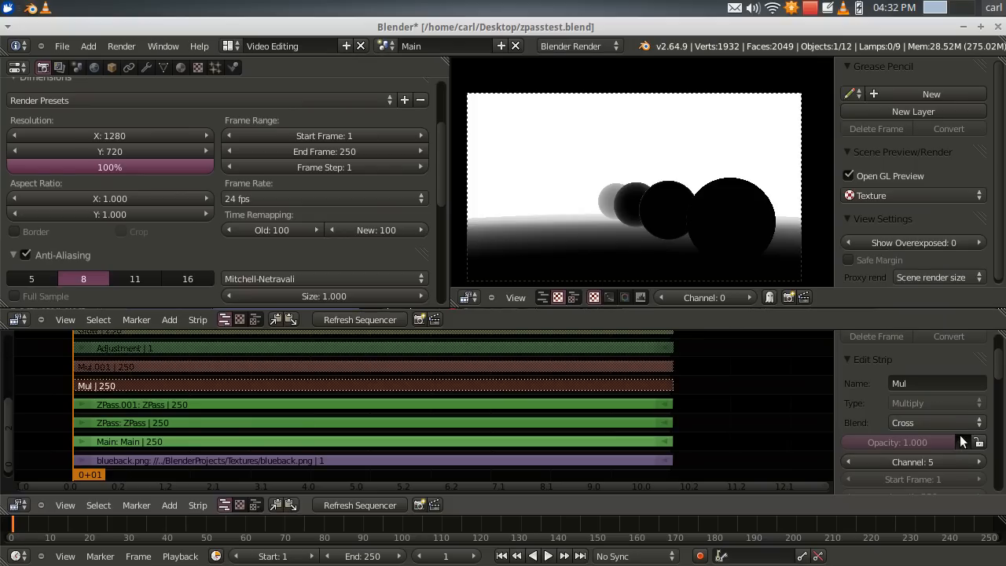
click(959, 440)
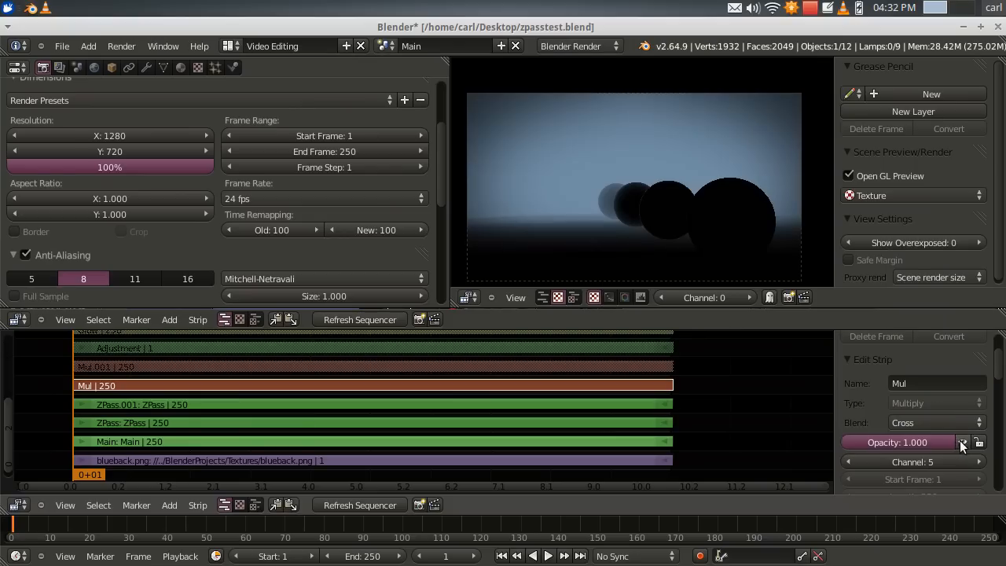
Step: Set the Mul.001 strip's blend mode to Cross, unmute the strip and inspect the masked spheres in the preview
right_click(216, 367)
click(921, 421)
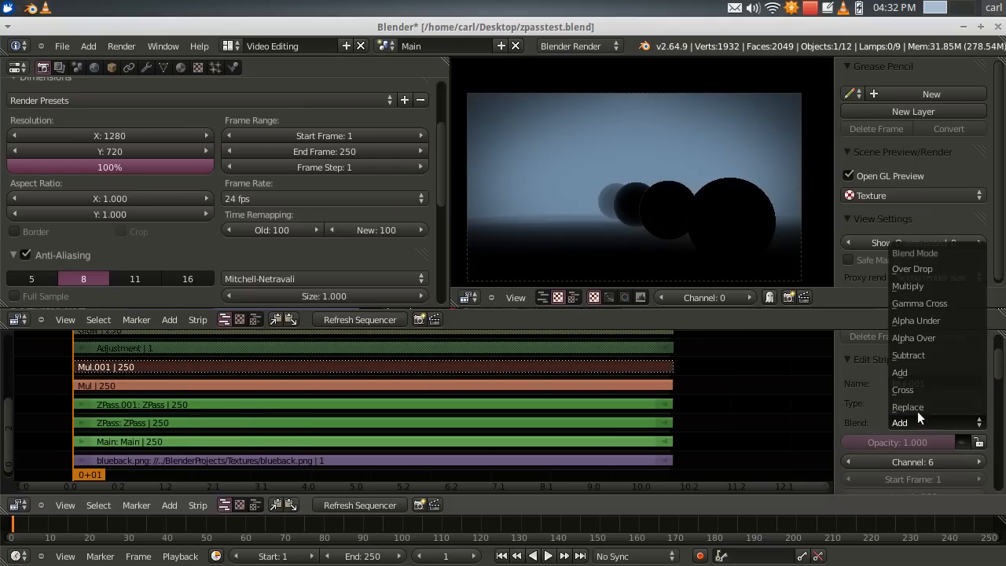
click(916, 393)
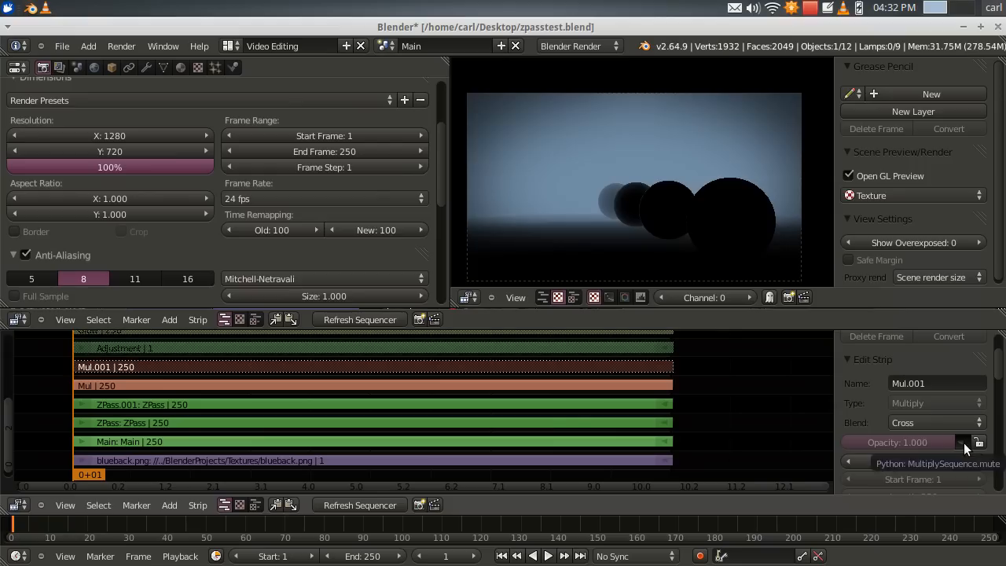
click(962, 443)
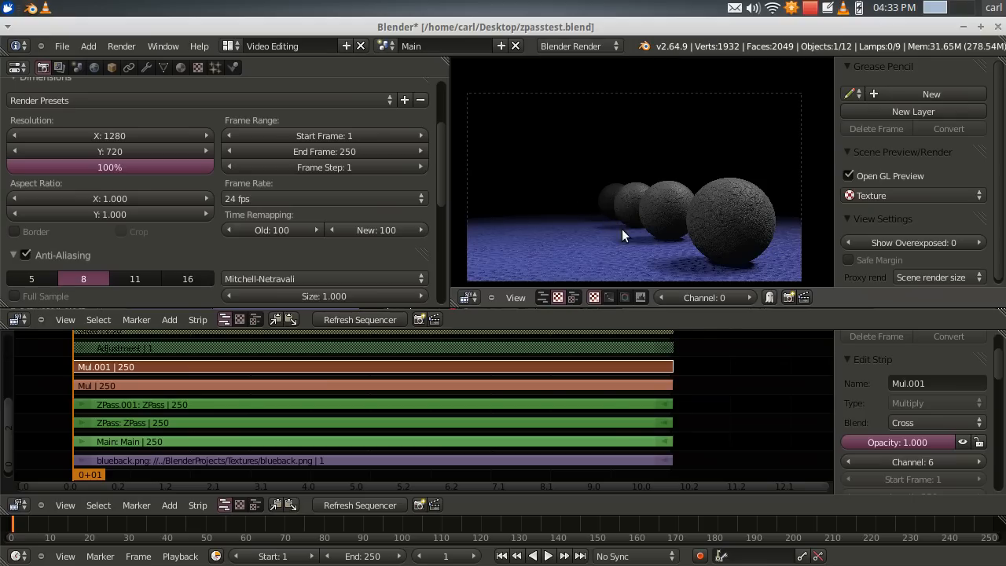
scroll(621, 229, up, 3)
scroll(475, 206, down, 5)
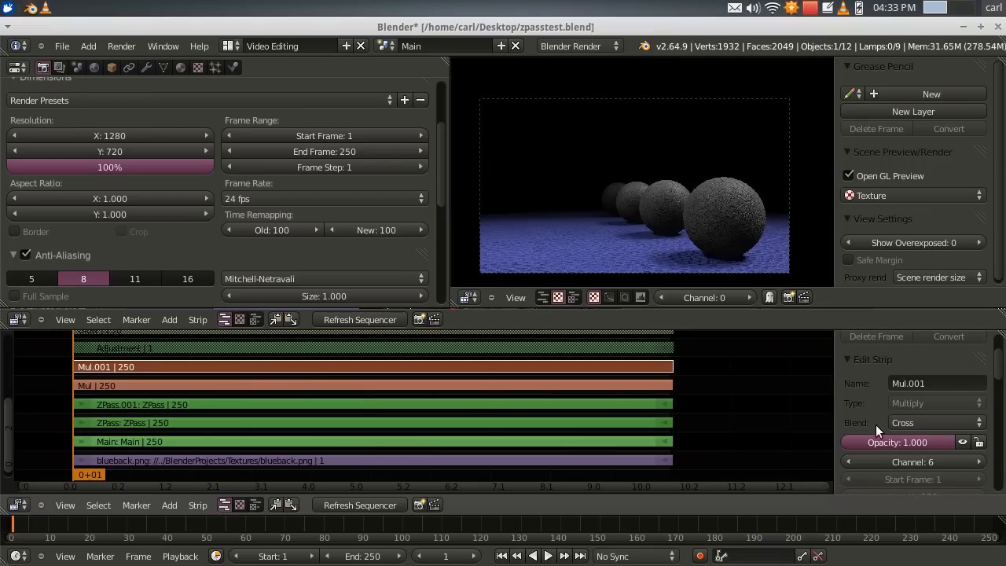
Step: Set the Mul.001 strip's blend mode to Add and inspect the spheres composited over the background
click(918, 422)
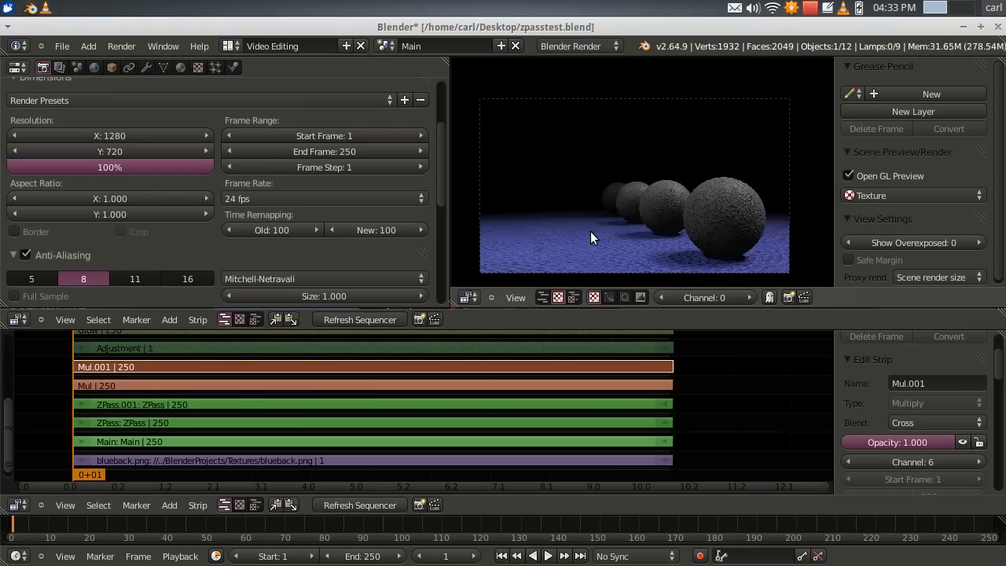
click(914, 422)
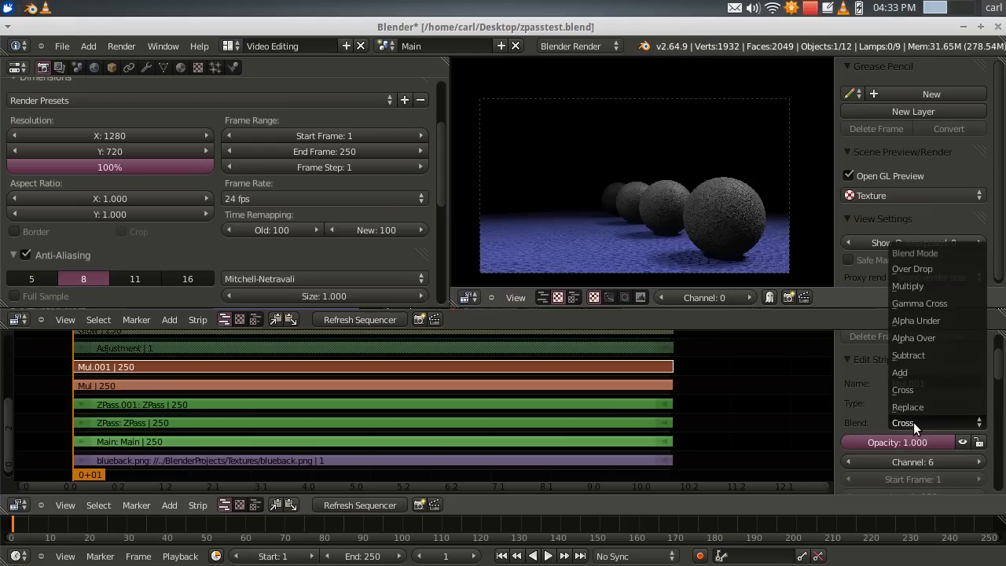
click(914, 371)
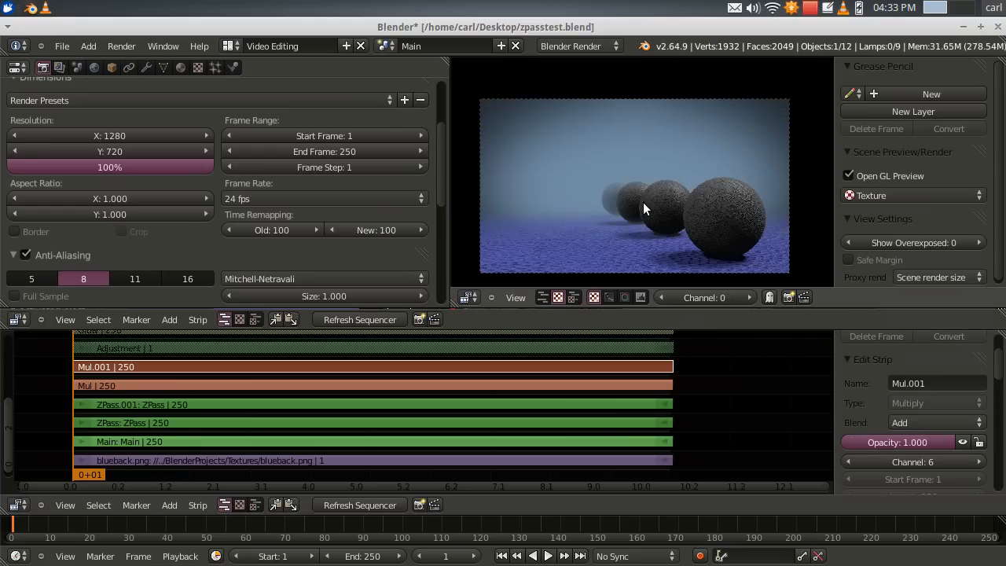
scroll(639, 207, up, 1)
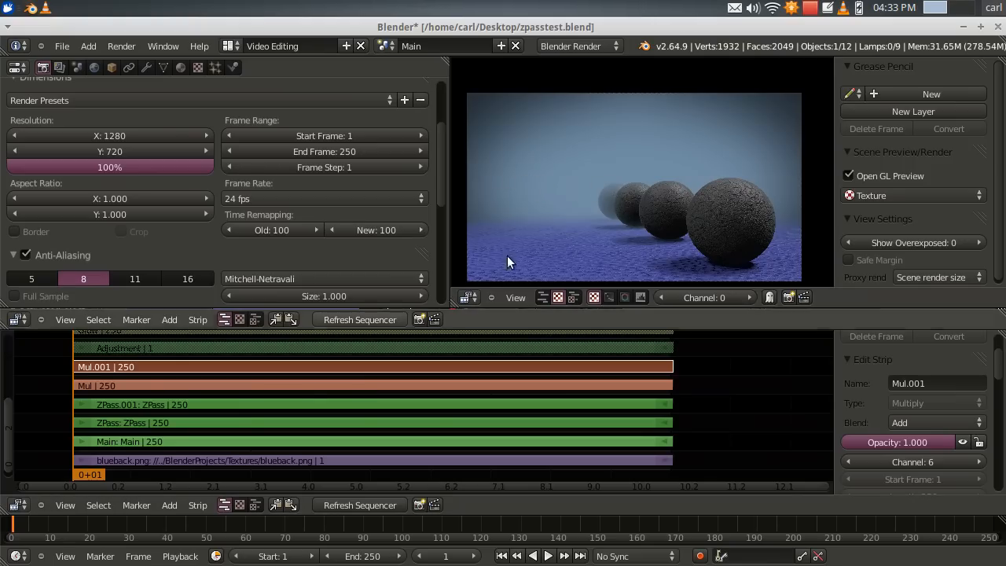
scroll(579, 231, up, 2)
scroll(571, 230, down, 3)
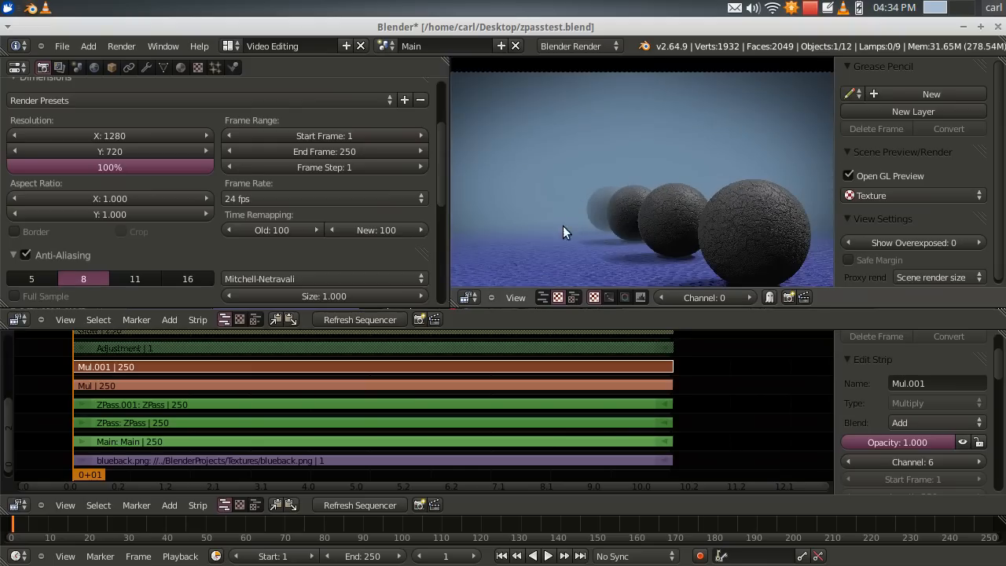
Step: Preview the composite at frames 49 and 87 and return to the first frame
middle_drag(736, 345, 763, 460)
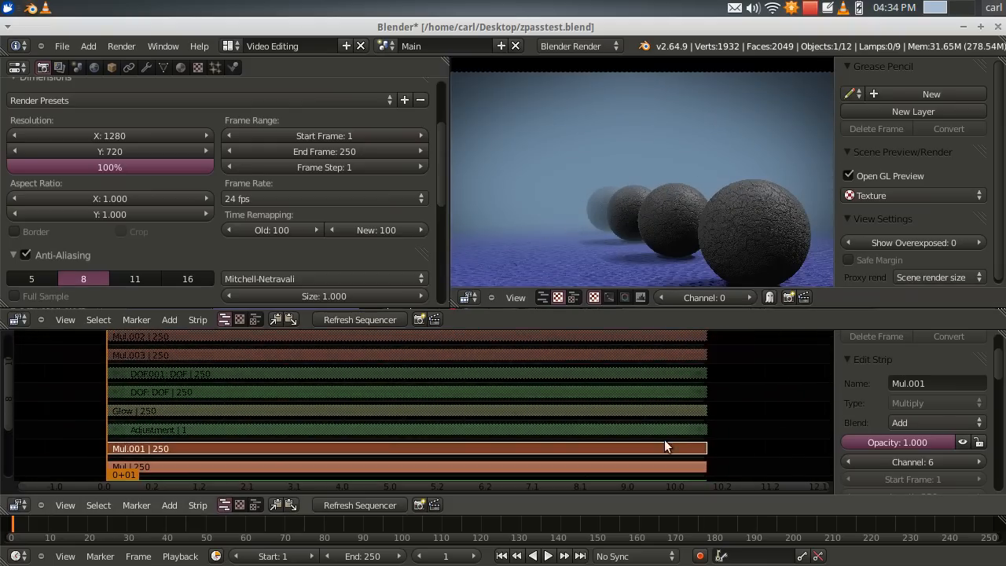
middle_drag(665, 441, 657, 366)
click(222, 367)
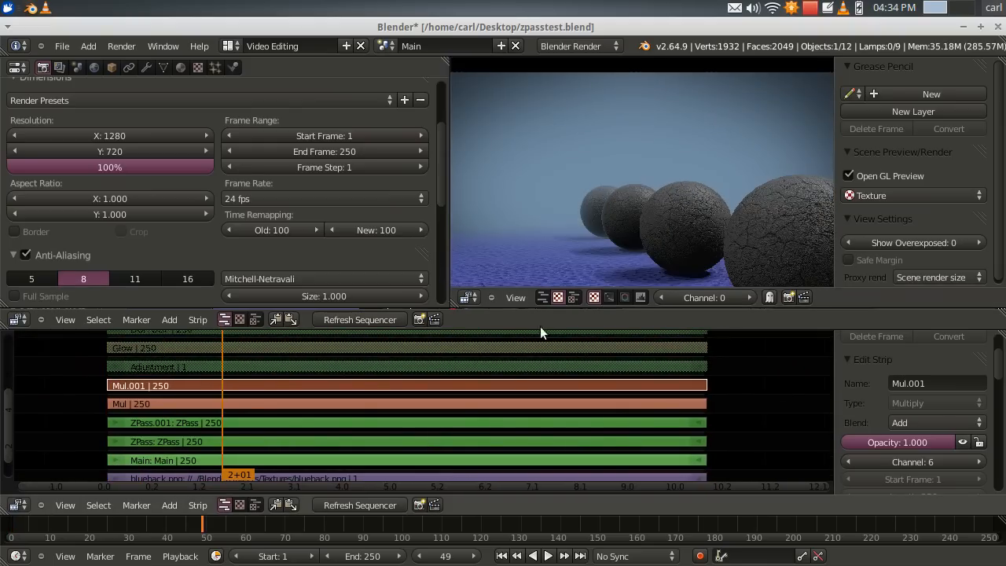
click(314, 351)
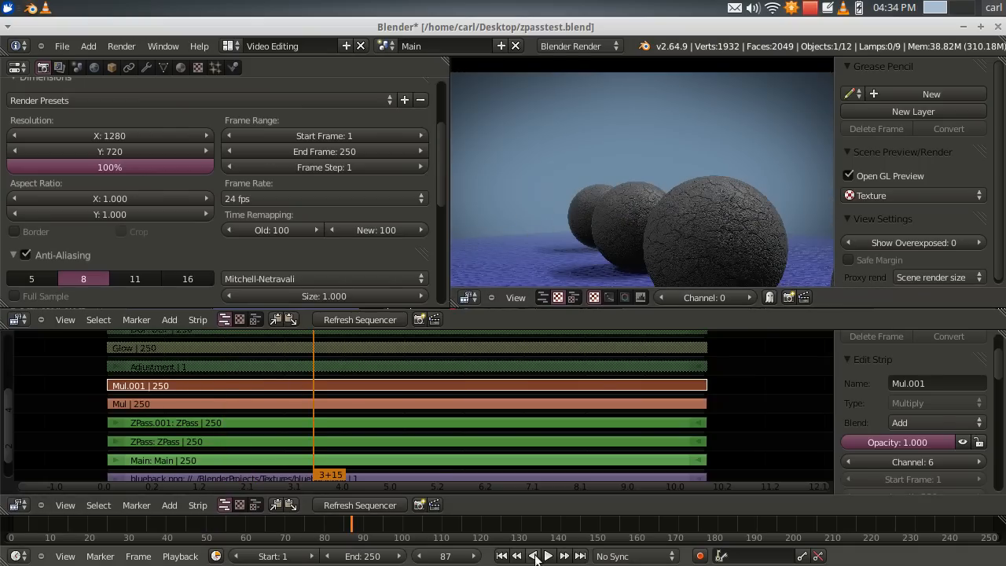
click(495, 555)
scroll(654, 178, down, 2)
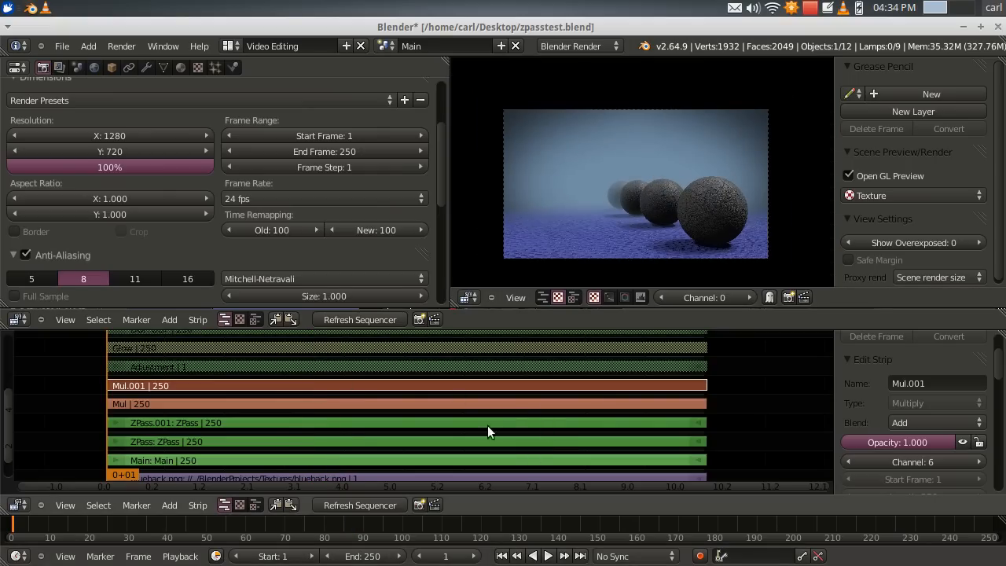
Step: Unmute the Adjustment strip in channel 7 and show the list of effect strips that offers Adjustment Layer
scroll(794, 405, up, 2)
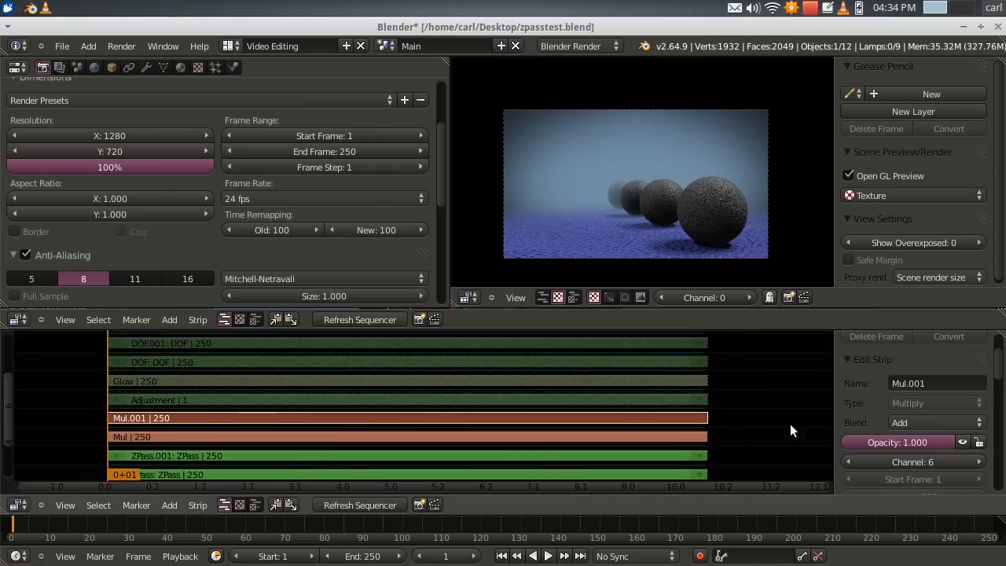
right_click(434, 398)
click(961, 443)
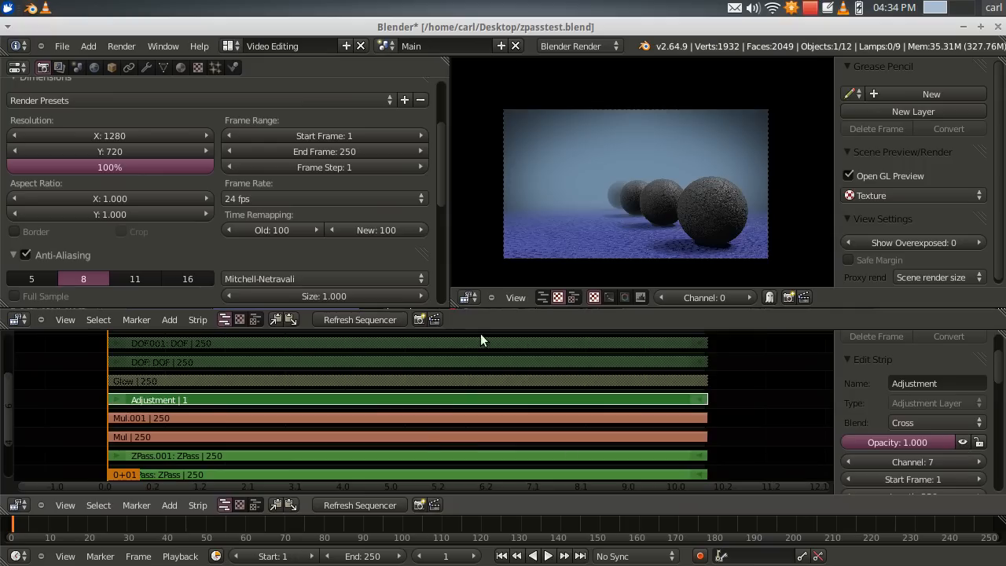
click(169, 505)
mouse_move(191, 396)
Step: Select the Glow strip in channel 8, show the Add options for strips and unmute the Glow strip
middle_drag(744, 392, 746, 419)
right_click(494, 408)
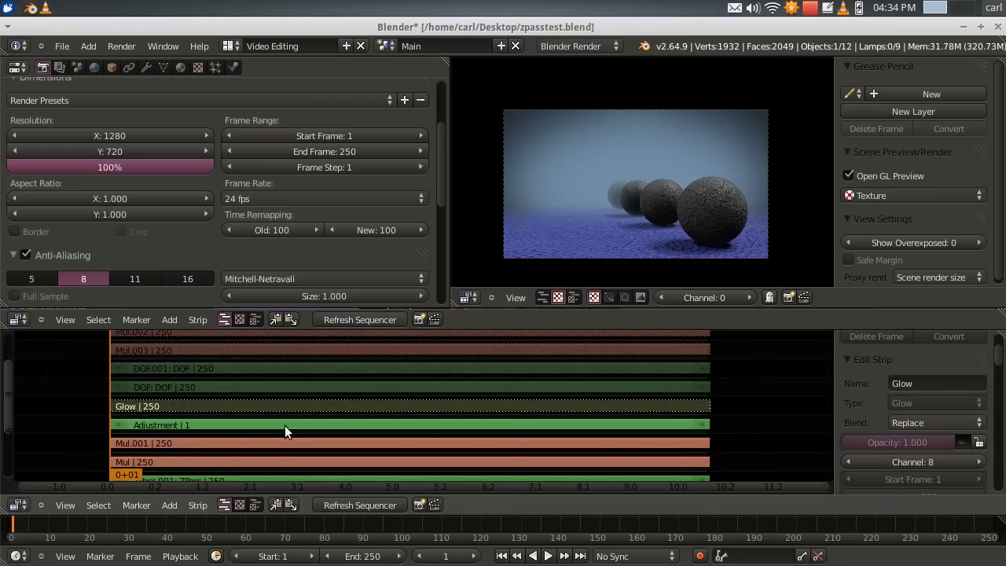
click(168, 505)
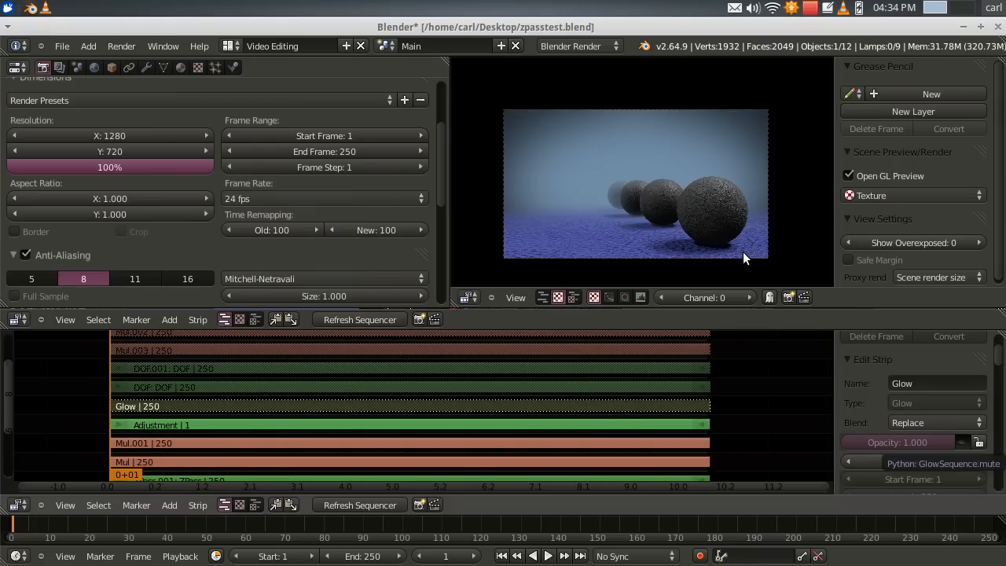
key(alt+h)
scroll(681, 222, up, 2)
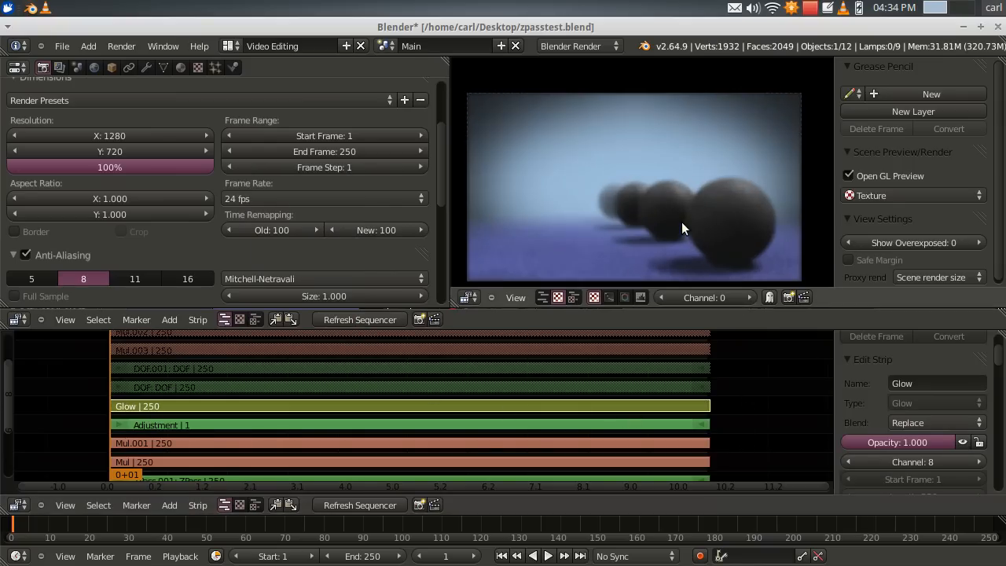
Step: Turn off Only Boost for the Glow strip and inspect the glow on the spheres in the preview
scroll(910, 380, down, 8)
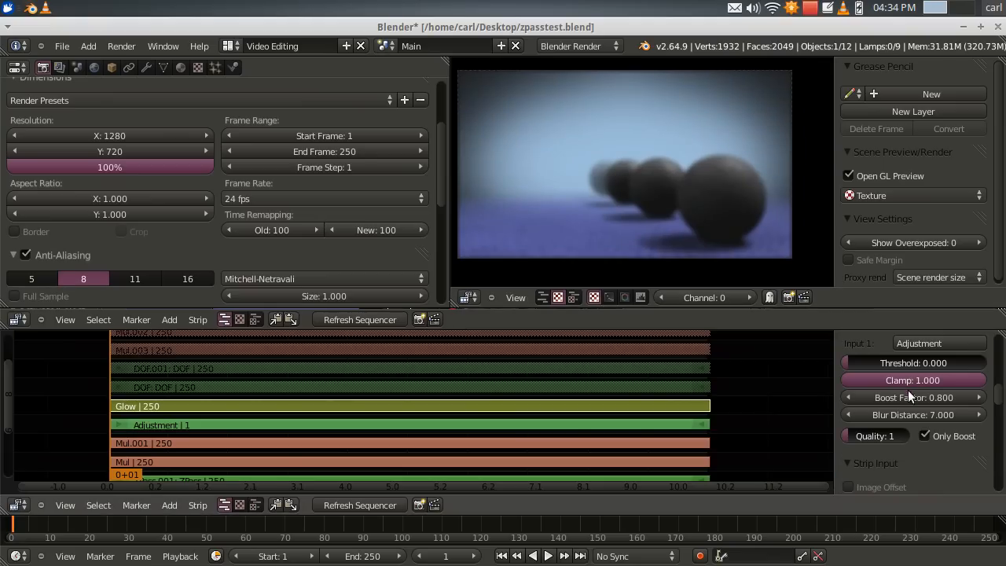
click(924, 435)
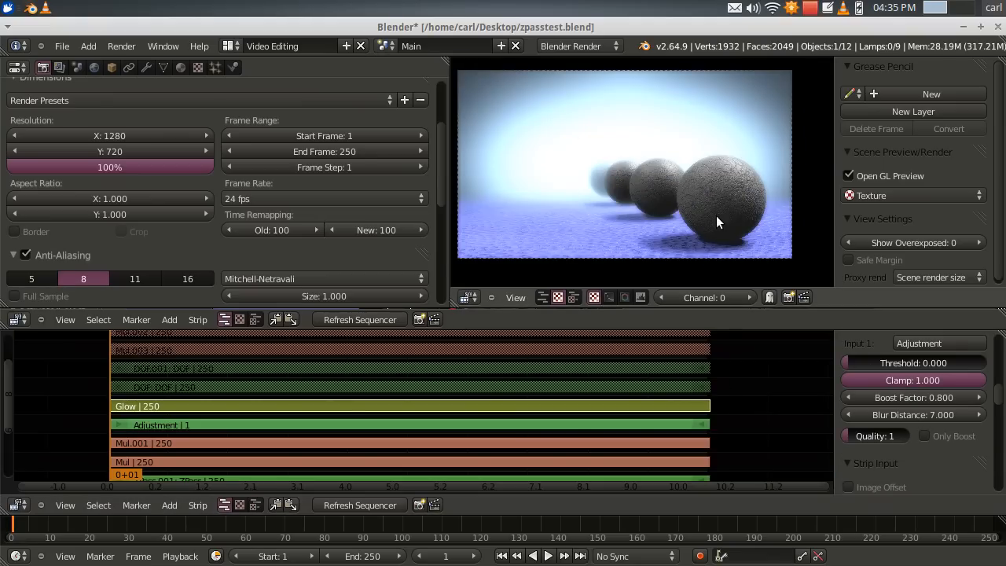
scroll(716, 215, up, 1)
scroll(639, 213, down, 1)
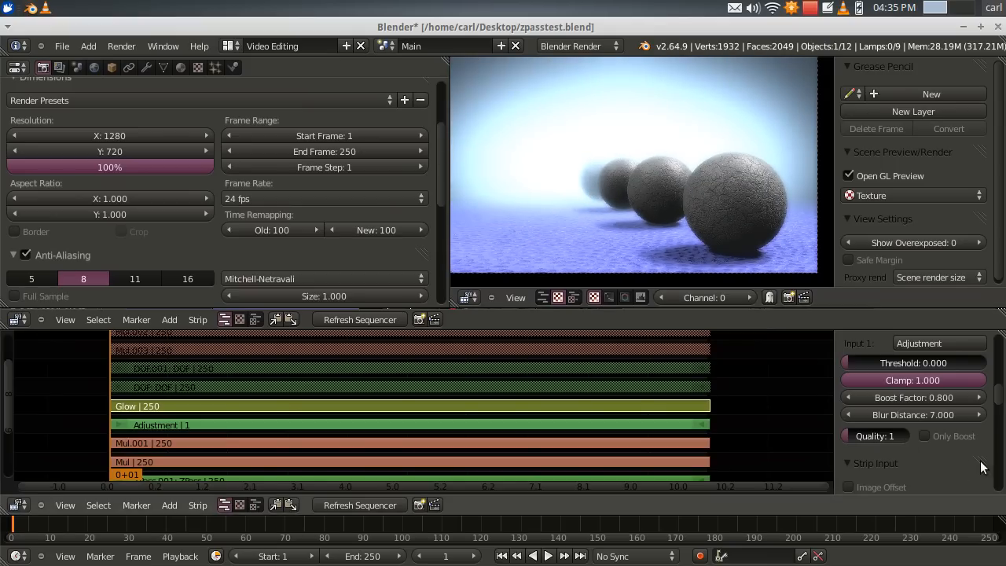
Step: Turn Only Boost back on for the Glow strip, recentre the preview and review the strip's remaining settings
click(926, 435)
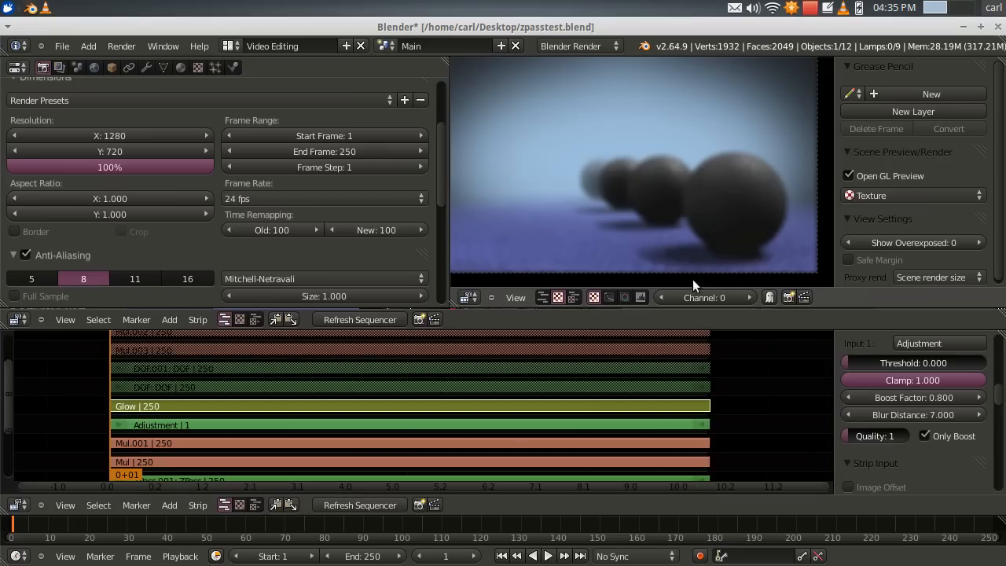
scroll(625, 166, down, 1)
middle_drag(625, 166, 650, 185)
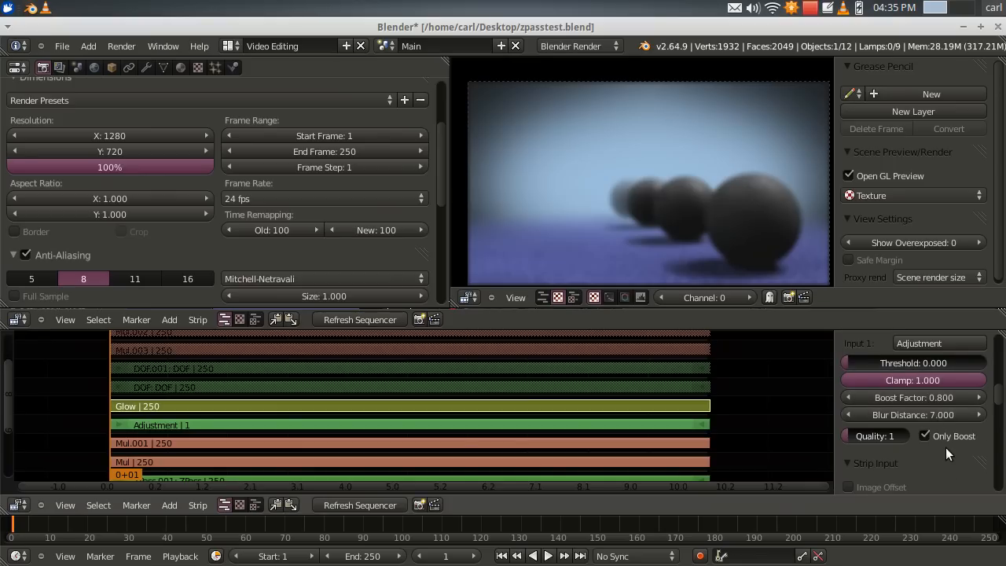
scroll(944, 448, down, 5)
scroll(944, 440, down, 10)
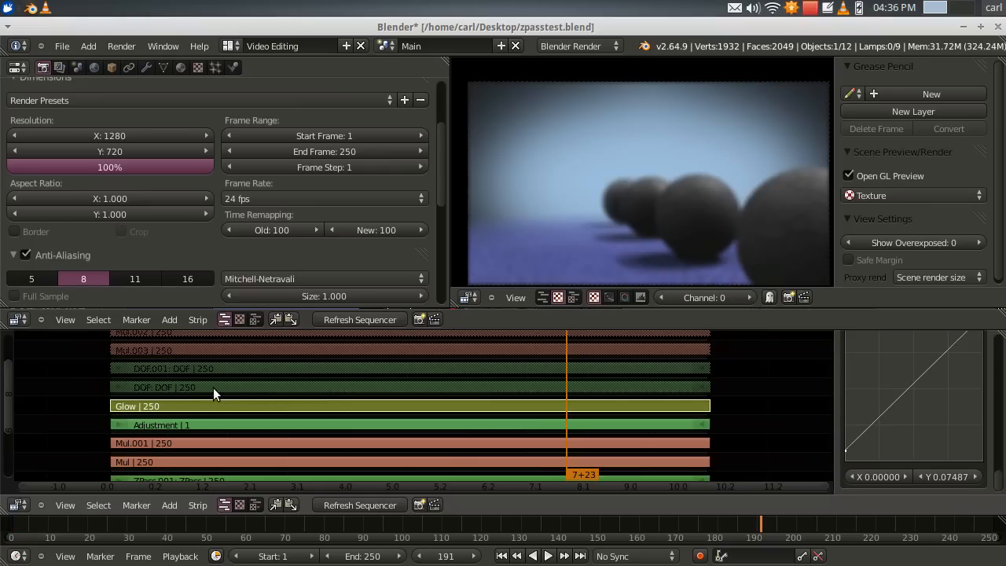
Step: Return to the first frame, unmute the DOF strip in channel 9 and show its Curves modifier
right_click(213, 387)
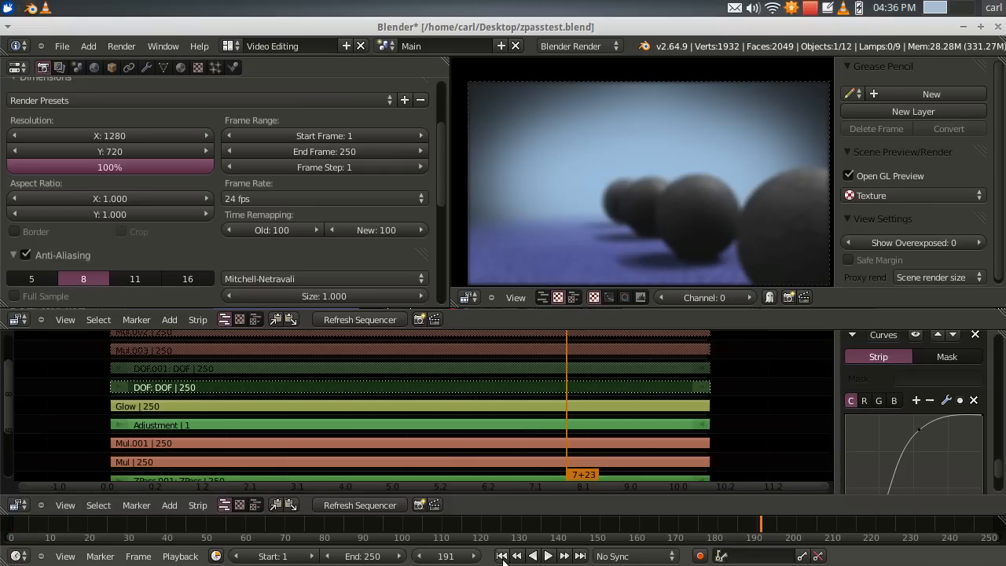
key(shift+Left)
drag(997, 470, 1004, 350)
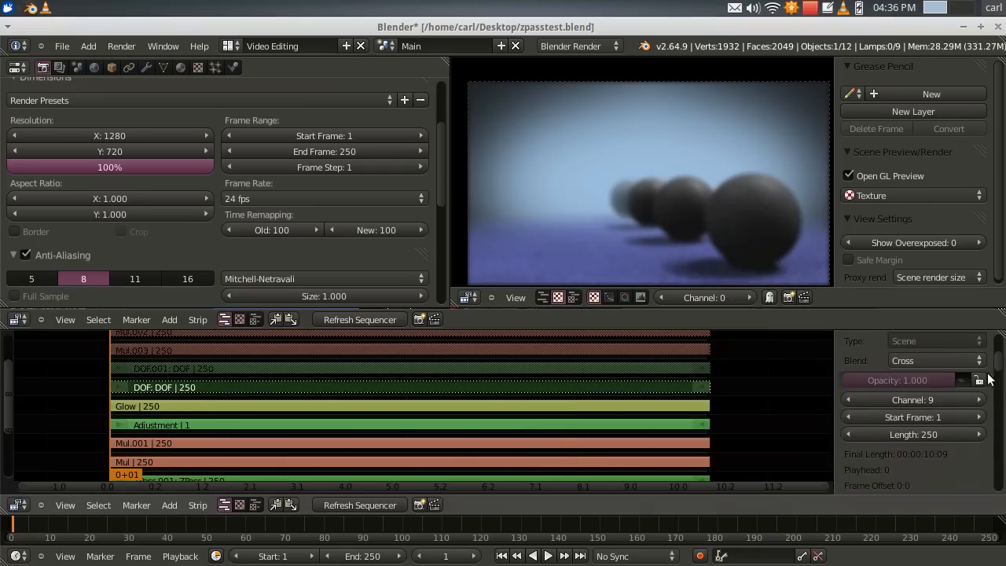
click(962, 380)
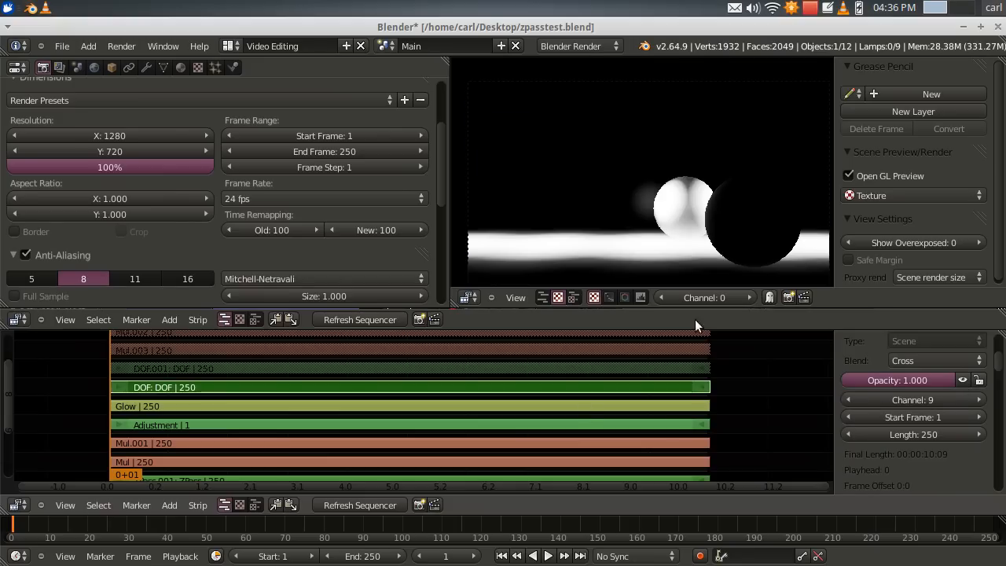
drag(1002, 358, 1004, 445)
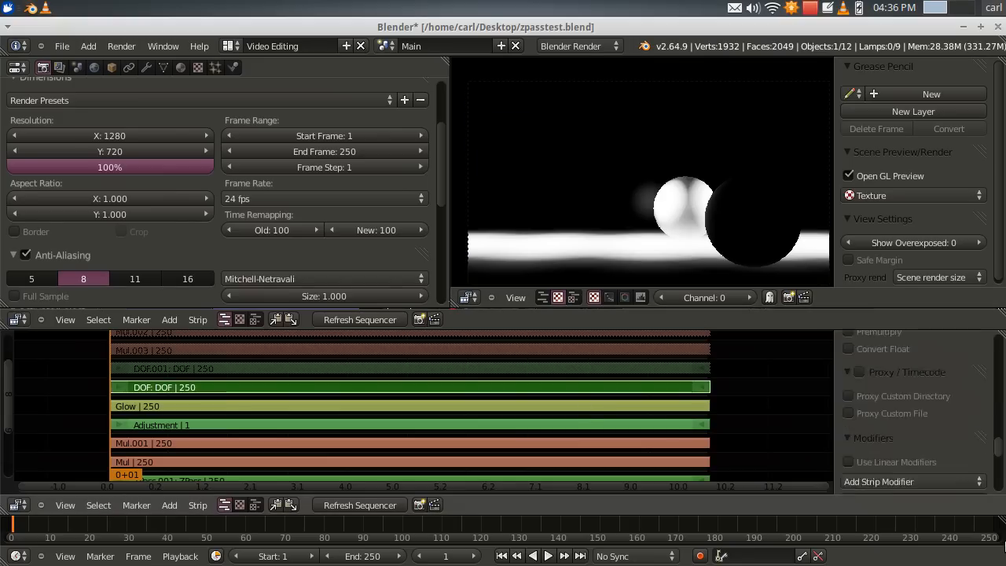
scroll(893, 416, down, 5)
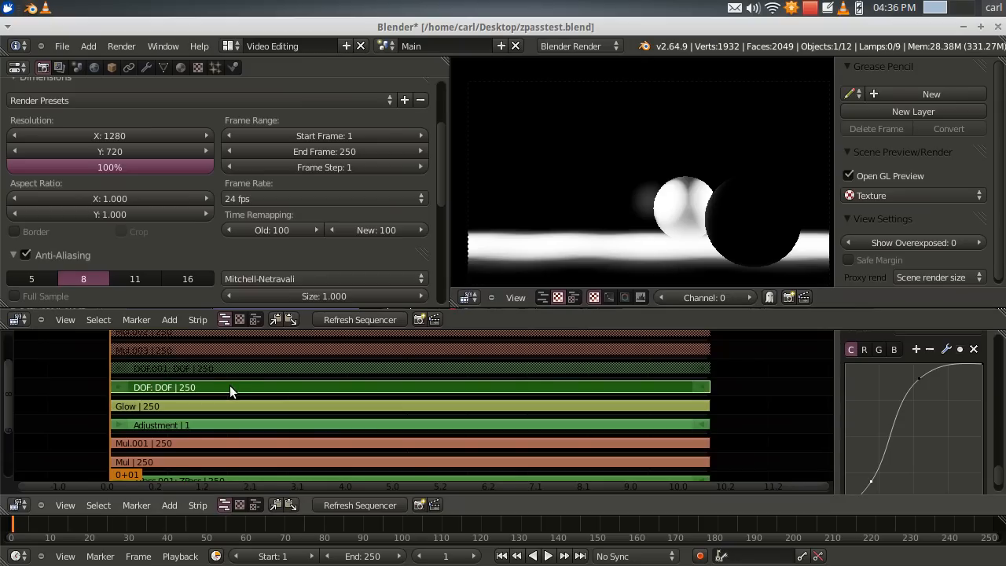
Step: Unmute the DOF.001 strip in channel 10 and show its Curves modifiers, including the inverted curve
right_click(204, 368)
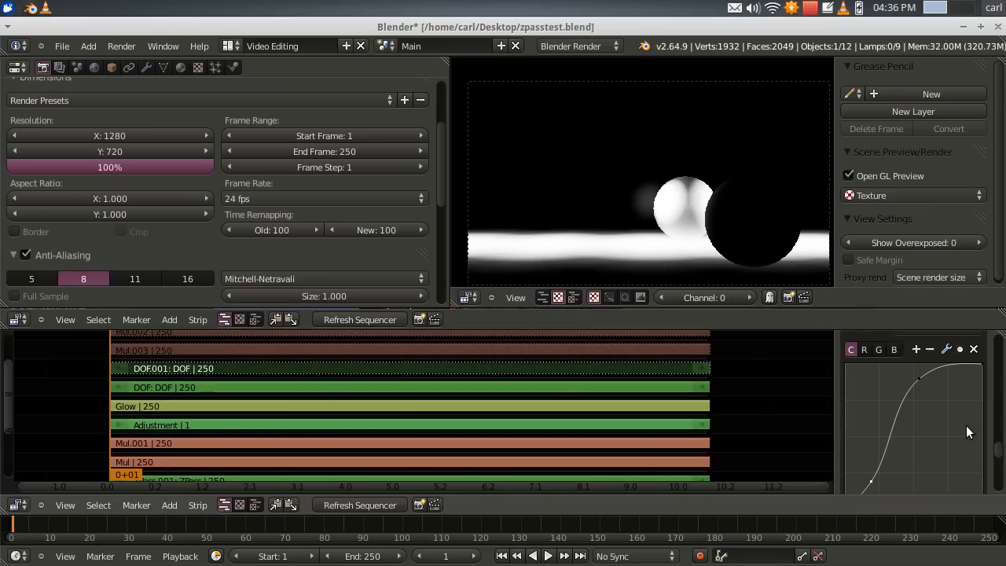
scroll(976, 453, up, 10)
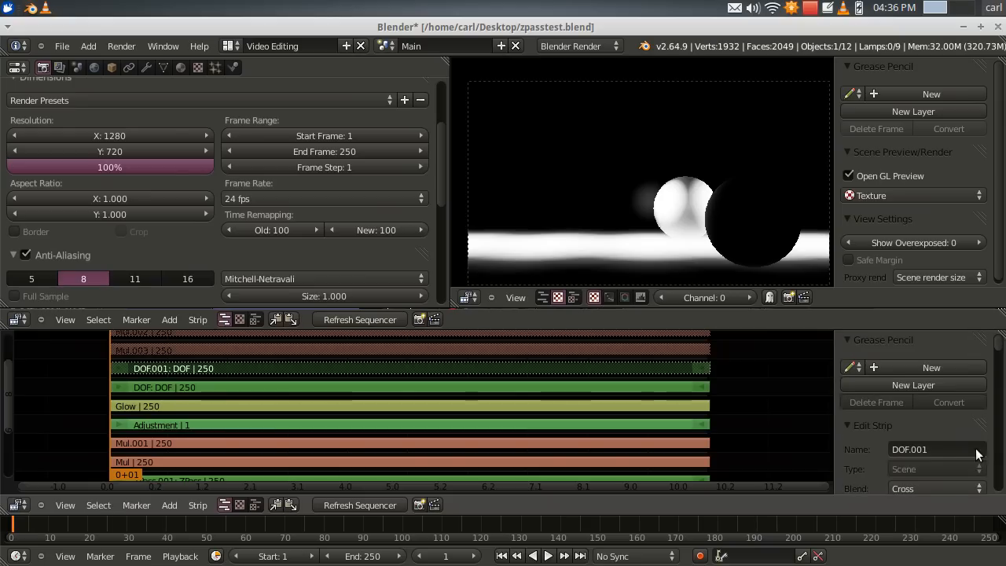
scroll(986, 417, down, 5)
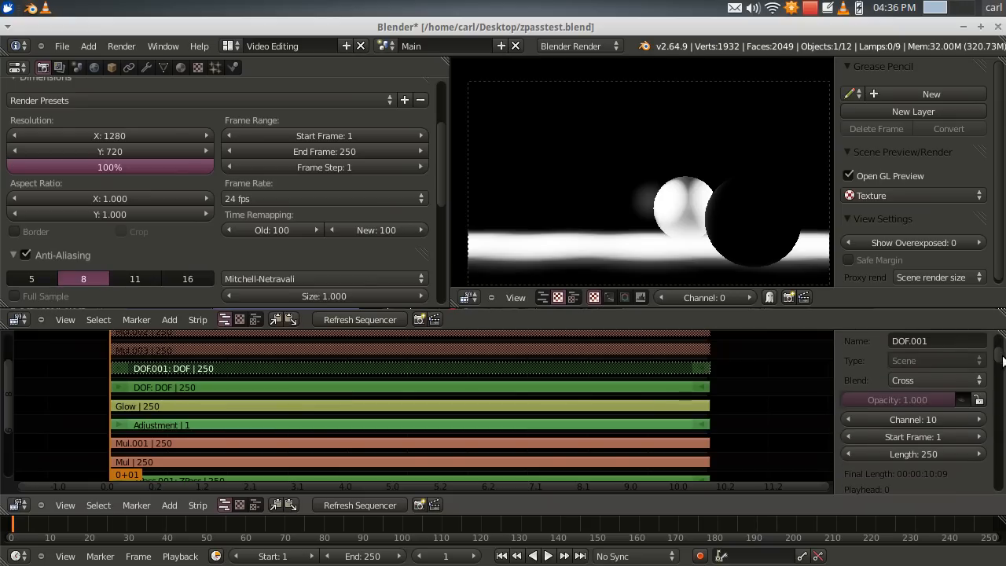
click(964, 400)
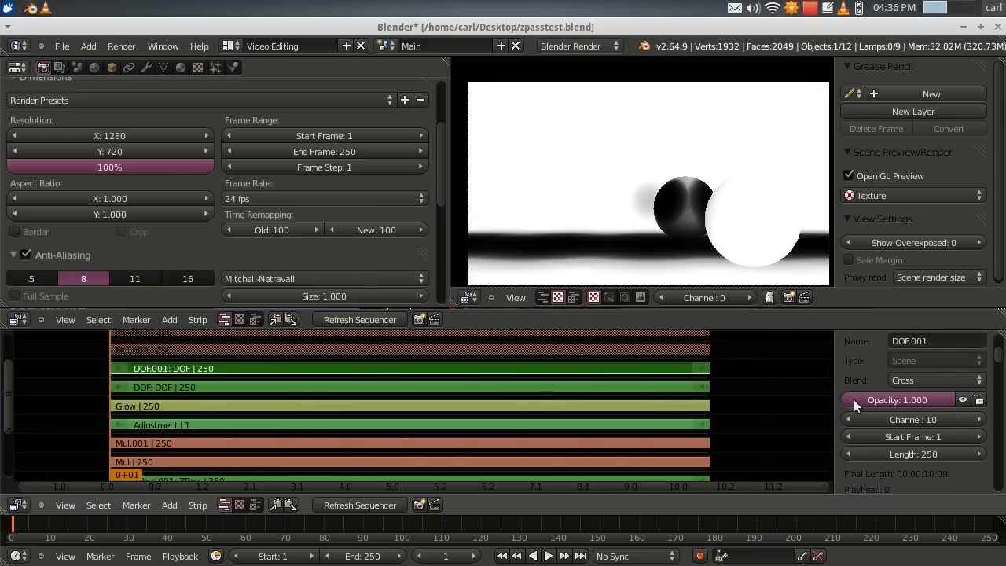
scroll(874, 404, down, 5)
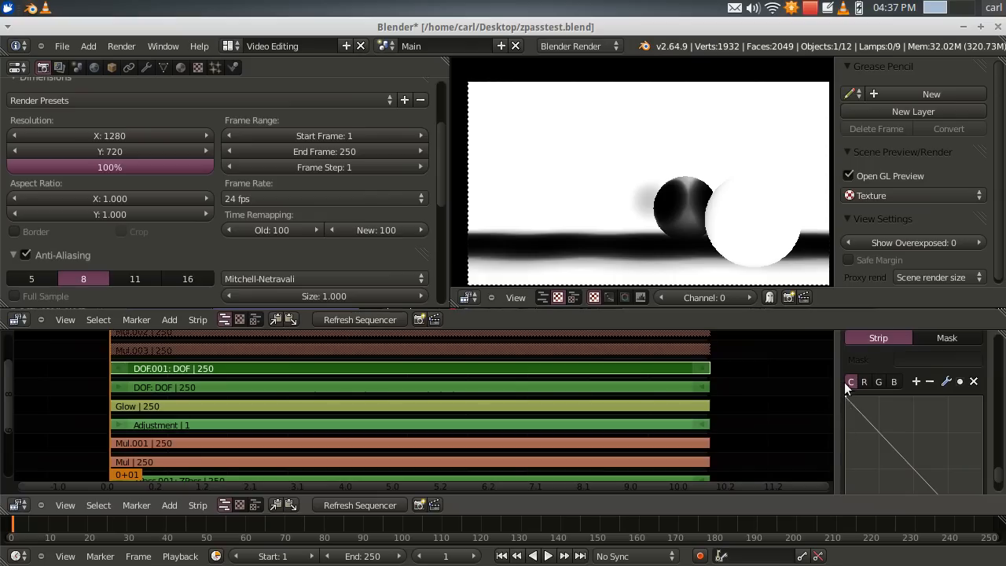
scroll(1001, 485, down, 2)
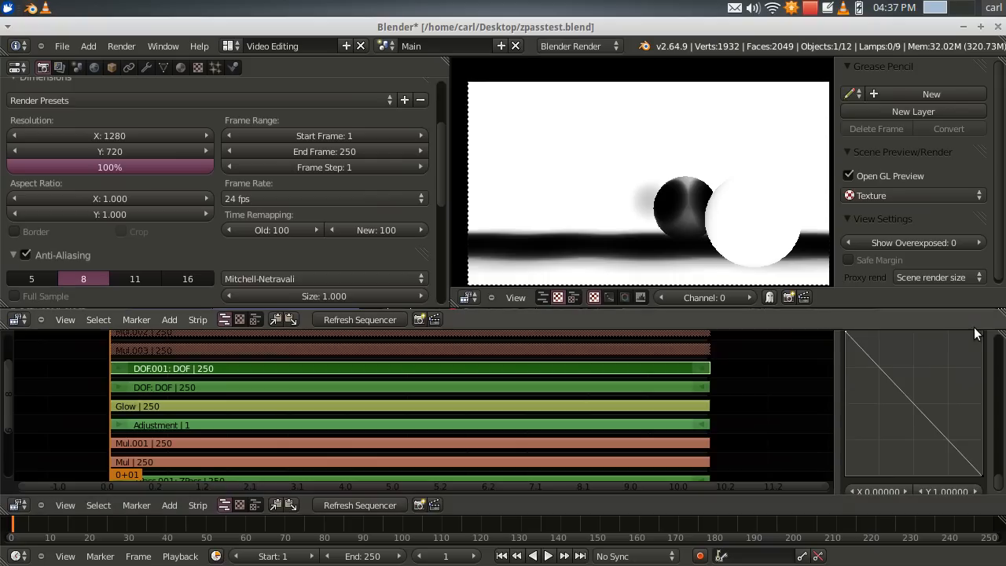
scroll(1000, 488, down, 3)
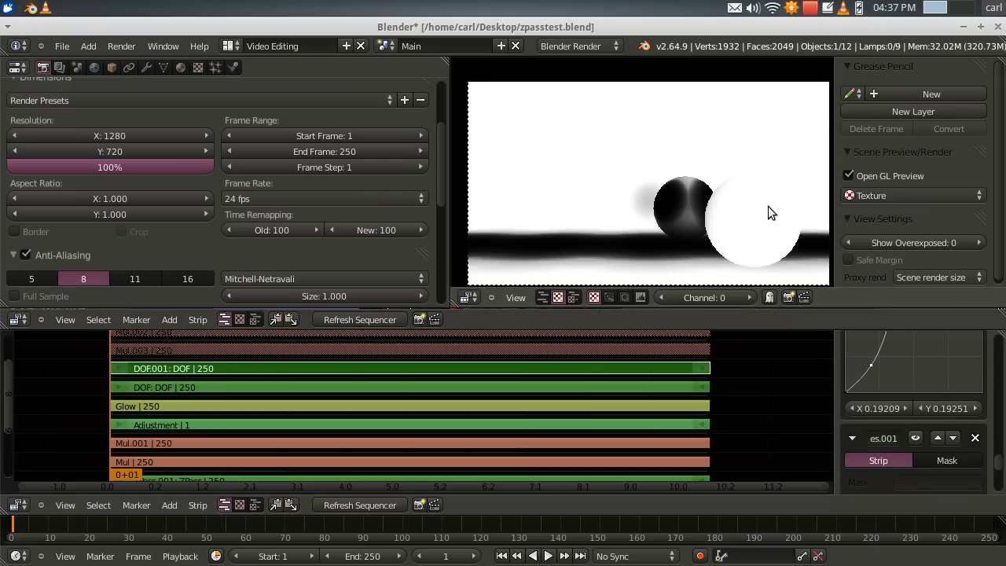
Step: Select the Glow and DOF.001 strips together and show where effect strips are added
scroll(794, 391, up, 1)
scroll(793, 390, down, 1)
middle_drag(754, 367, 757, 405)
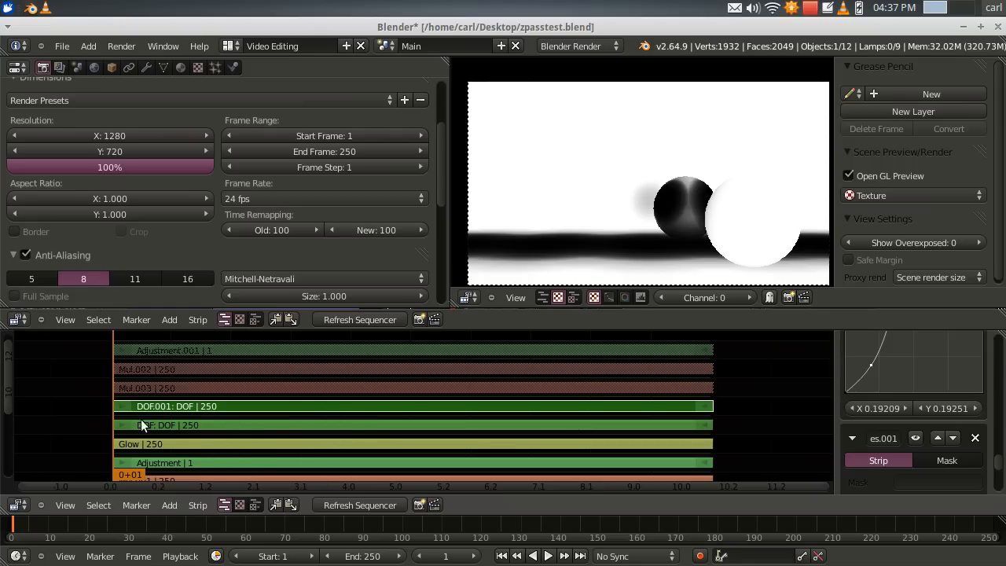
shift+scroll(779, 414, down, 1)
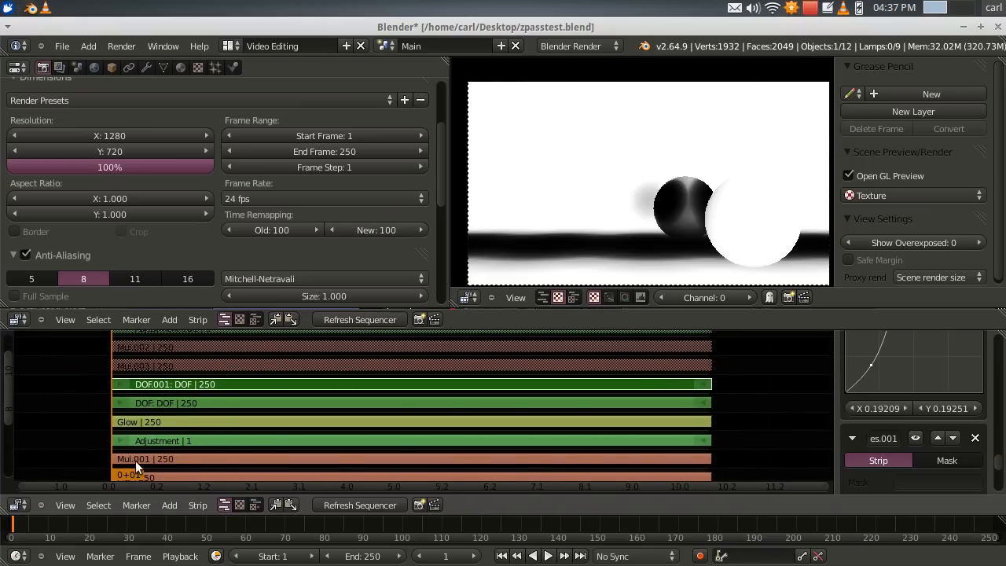
right_click(145, 422)
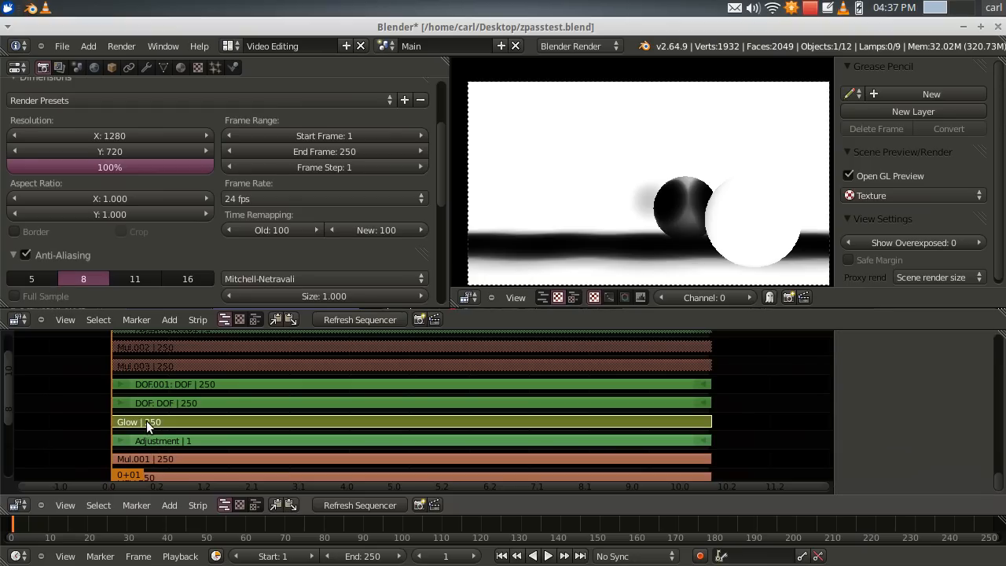
right_click(154, 382)
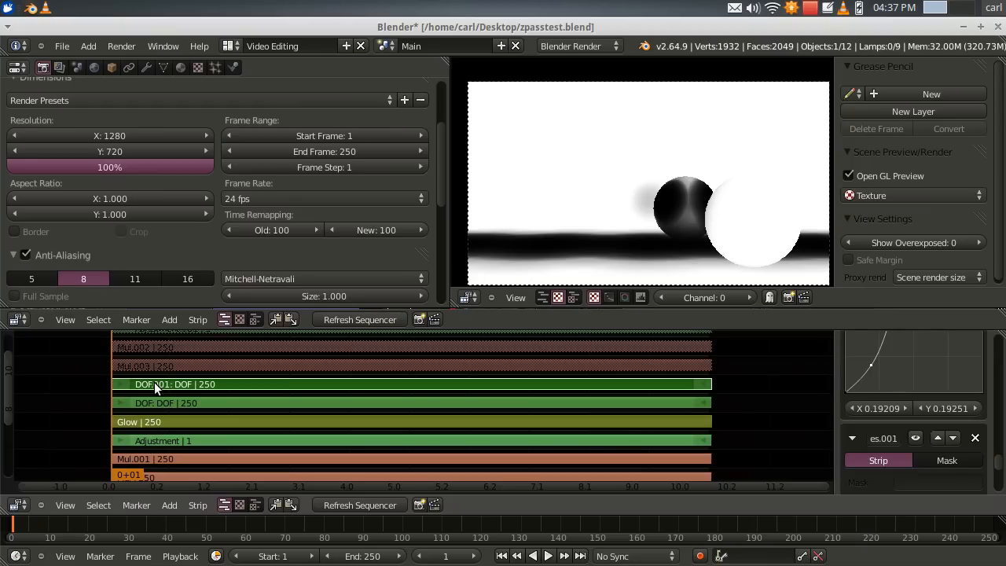
click(173, 505)
mouse_move(207, 396)
Step: Unmute the Mul.003 strip in channel 11 and inspect the masked sphere and floor in the preview
click(453, 368)
scroll(943, 405, up, 2)
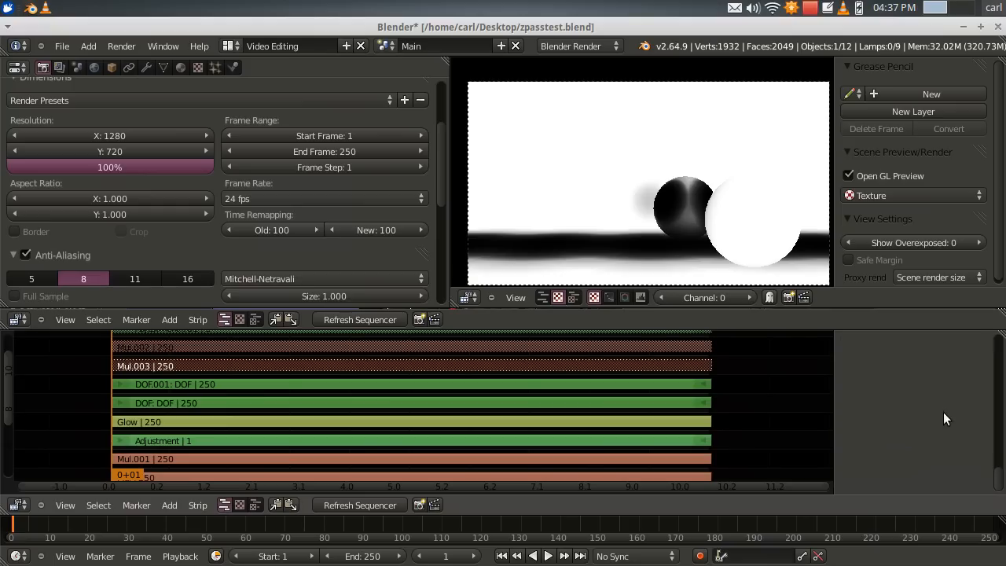
drag(998, 475, 982, 349)
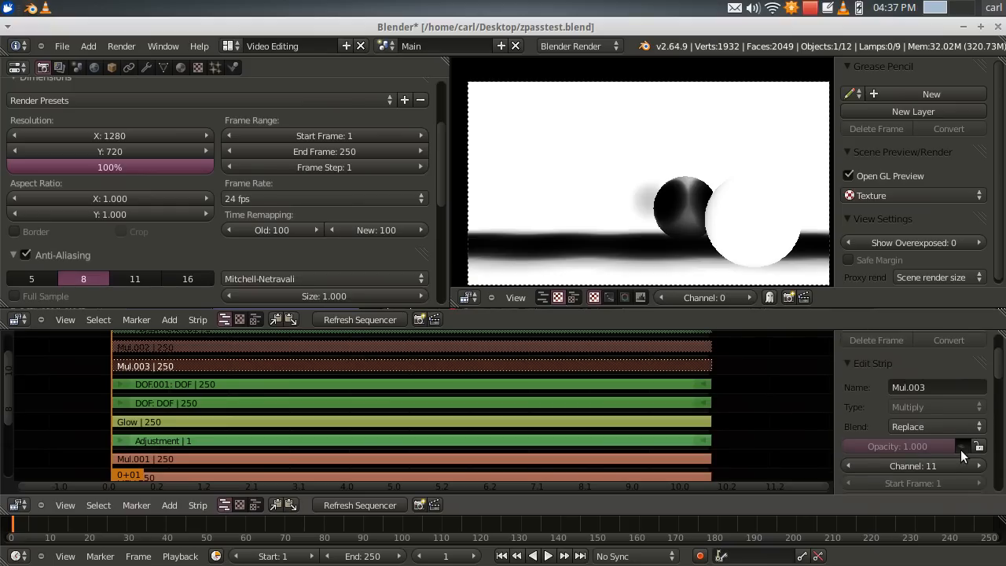
click(963, 446)
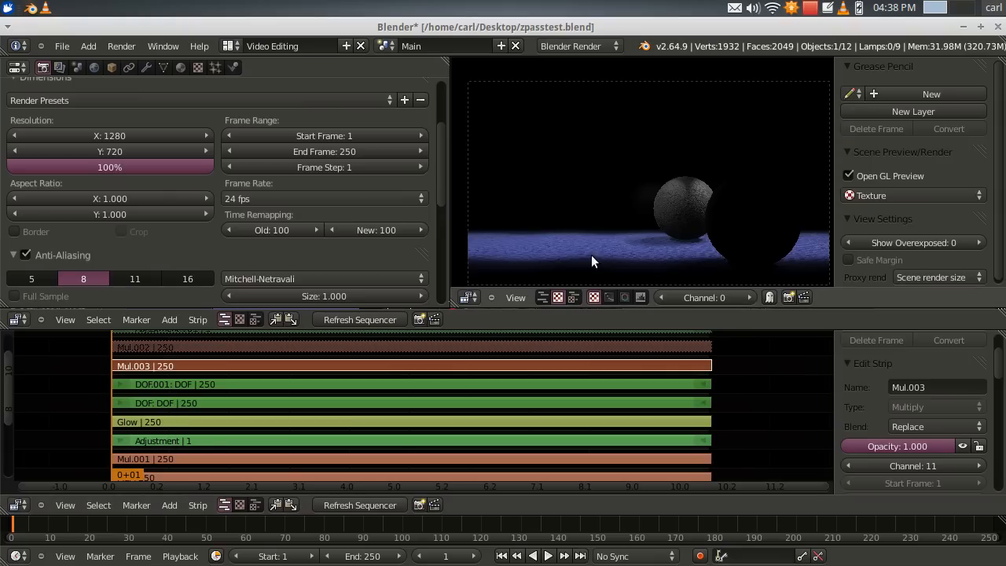
scroll(631, 235, up, 2)
scroll(631, 235, down, 2)
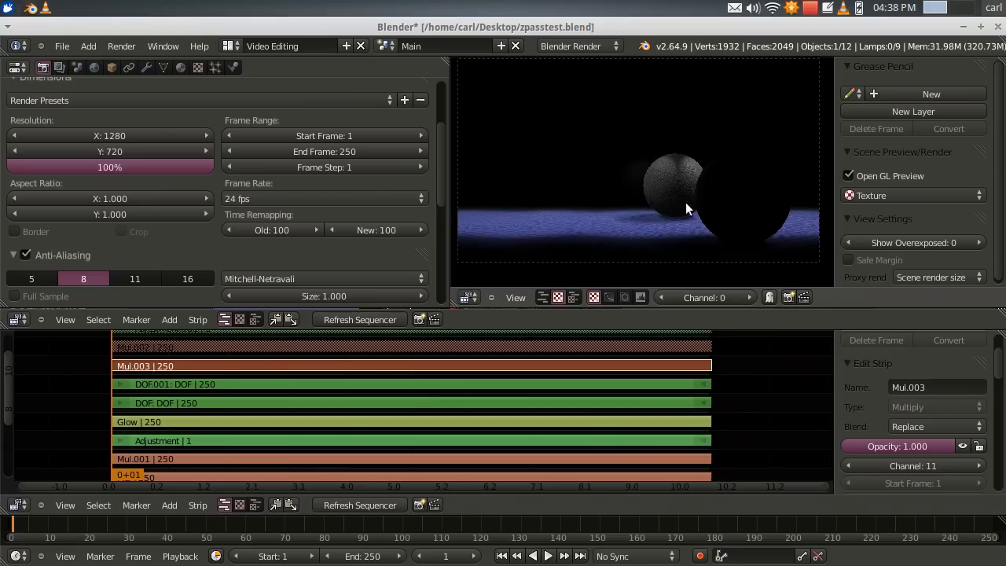
scroll(695, 213, up, 2)
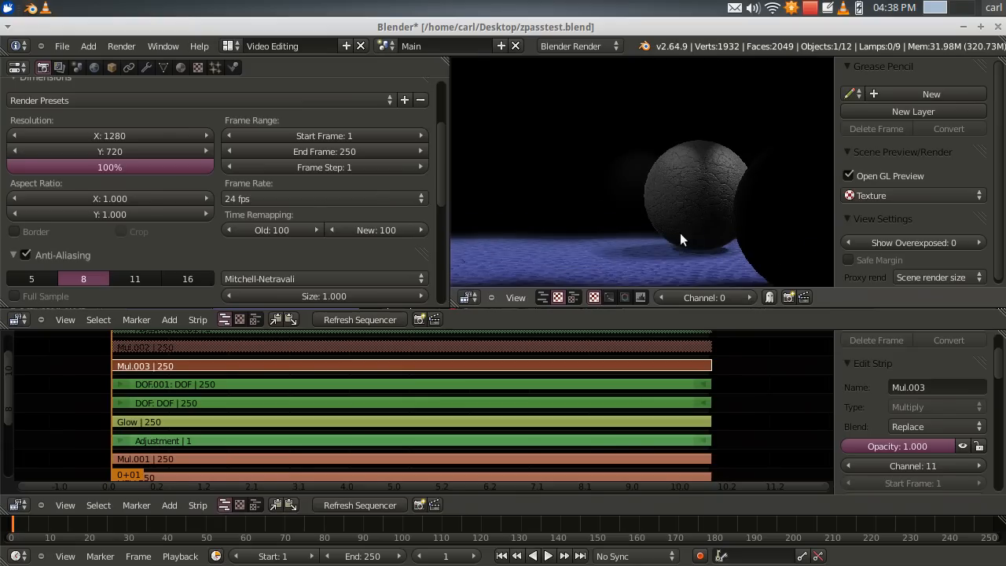
scroll(527, 247, down, 2)
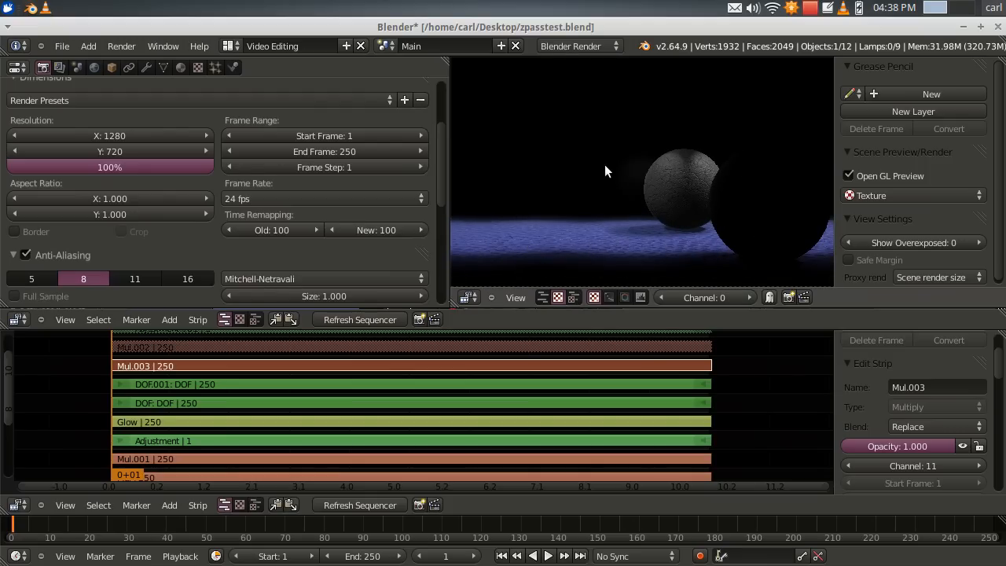
scroll(604, 167, down, 3)
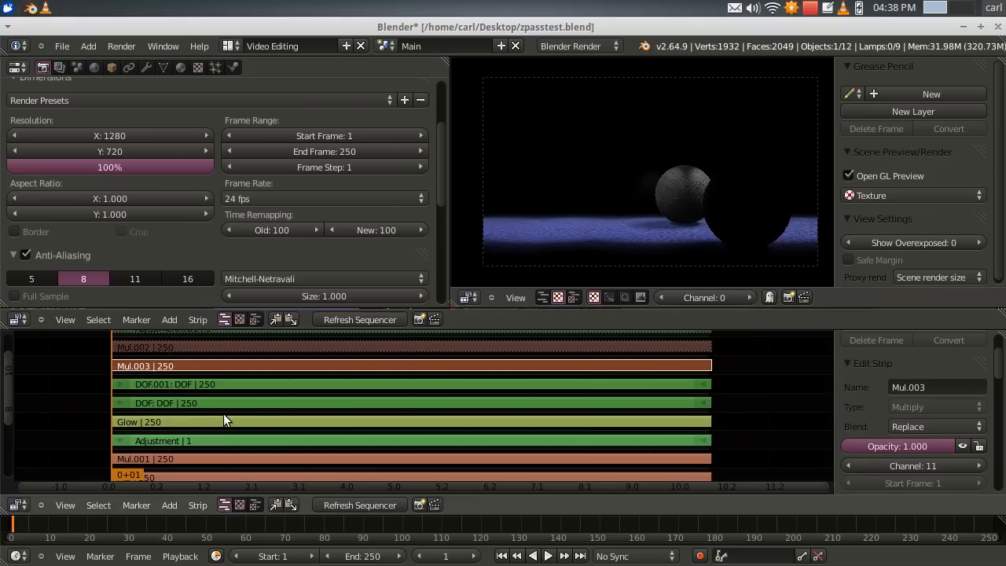
Step: Select the Glow strip together with DOF.001 as effect inputs and show the Add options for strips
click(153, 422)
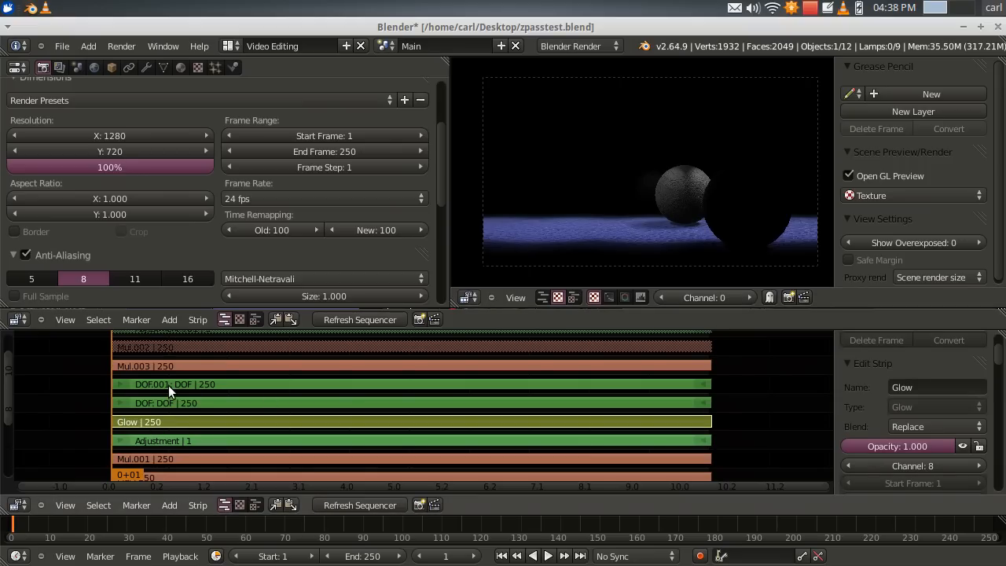
right_click(167, 385)
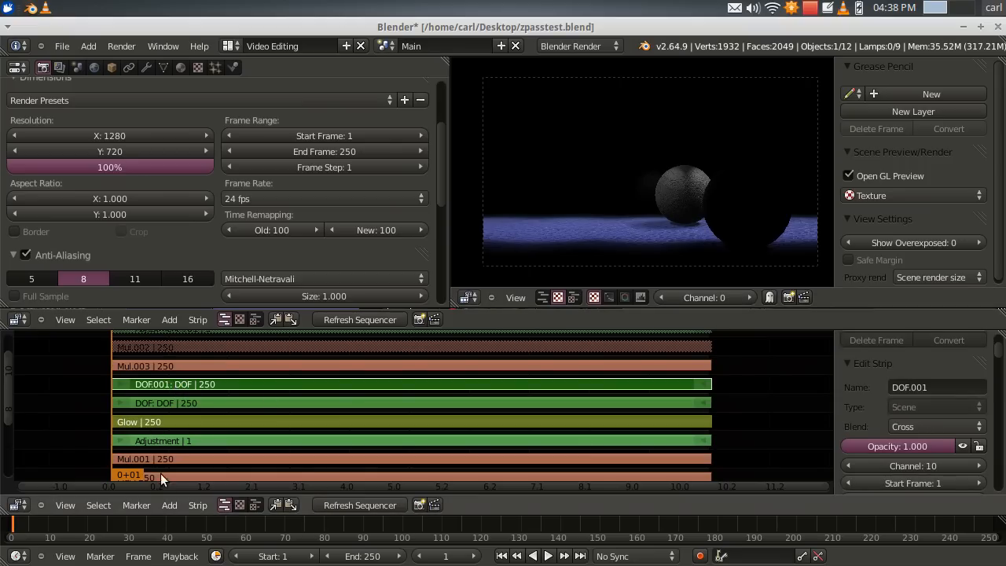
click(173, 503)
mouse_move(199, 394)
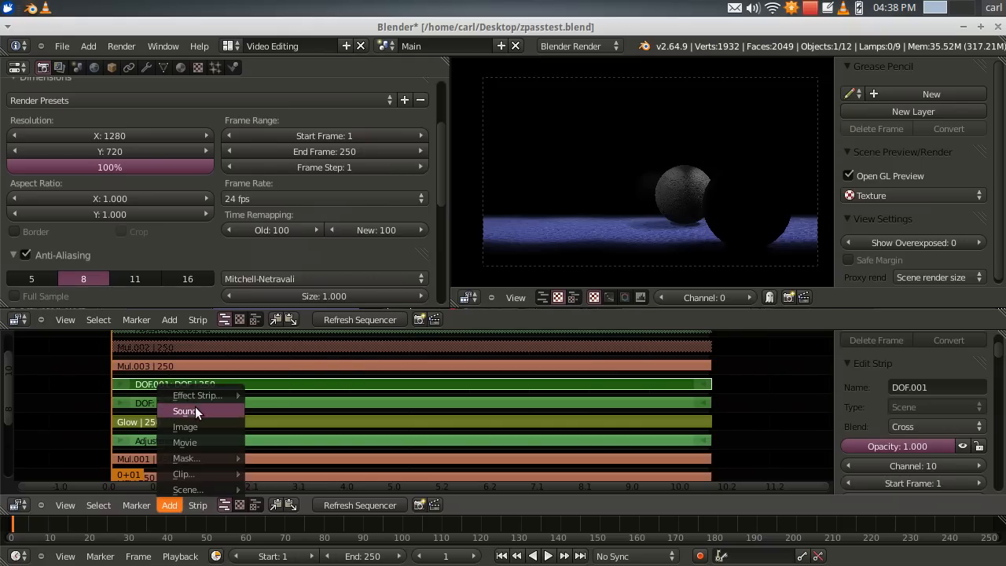
Step: Set the blend mode of the Mul.002 strip in channel 12 to Cross and unmute the strip
right_click(313, 346)
click(952, 431)
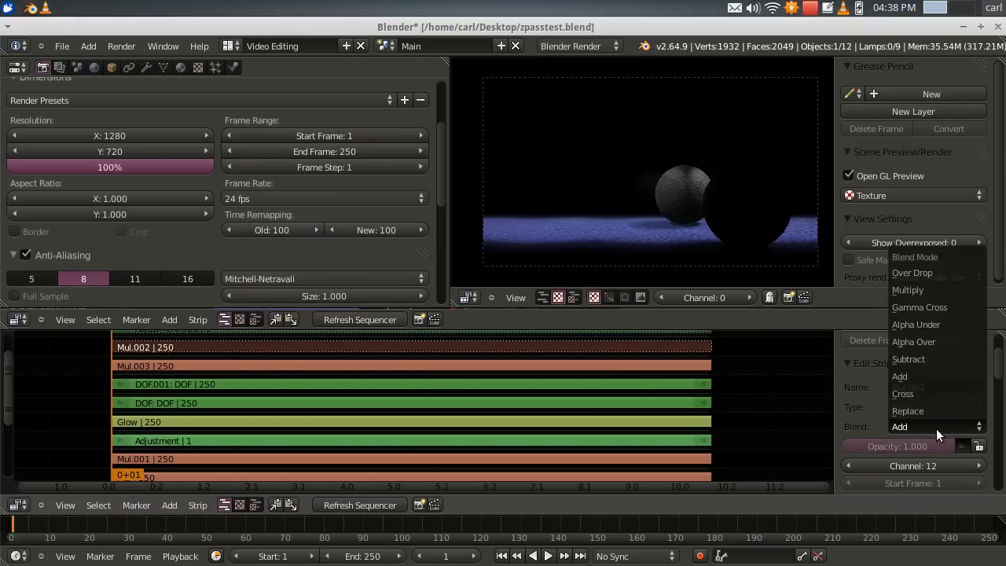
click(915, 395)
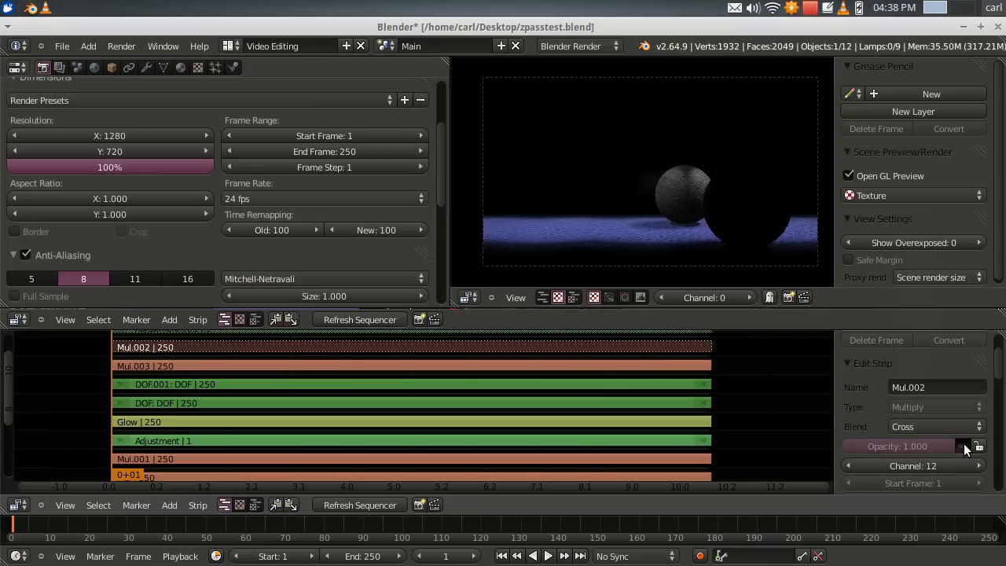
click(963, 445)
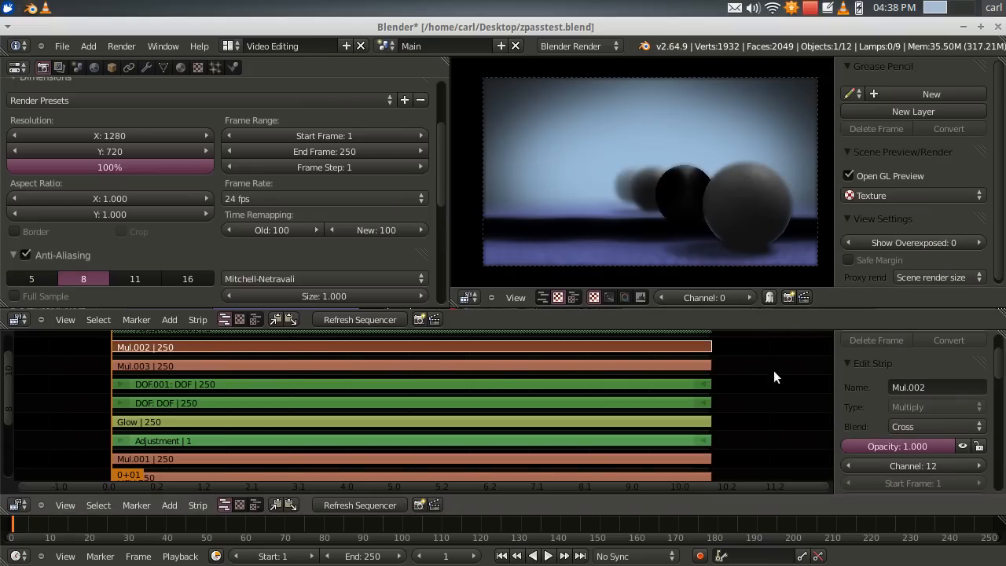
Step: Set the blend mode of the Mul.002 strip in channel 12 to Add
click(928, 426)
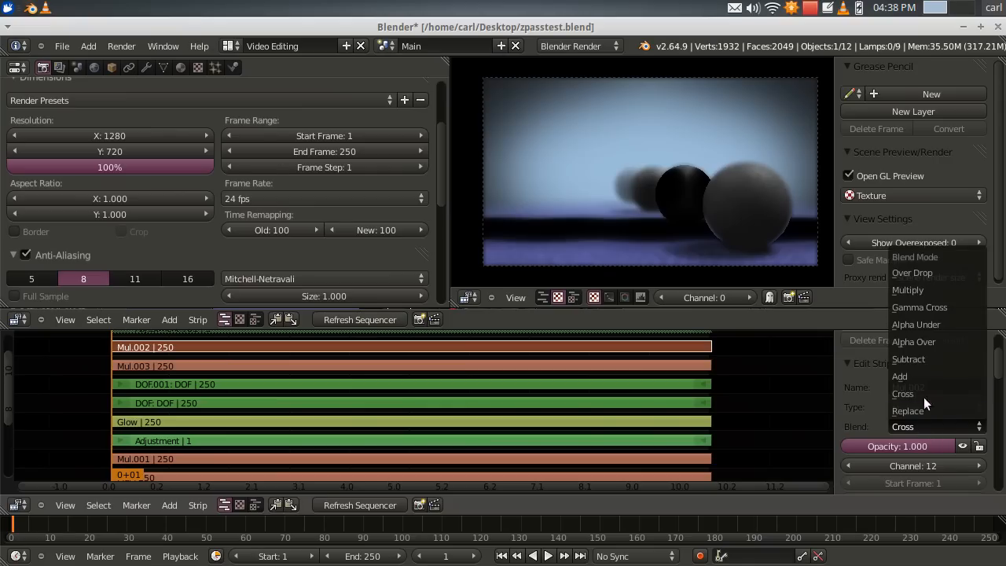
click(894, 397)
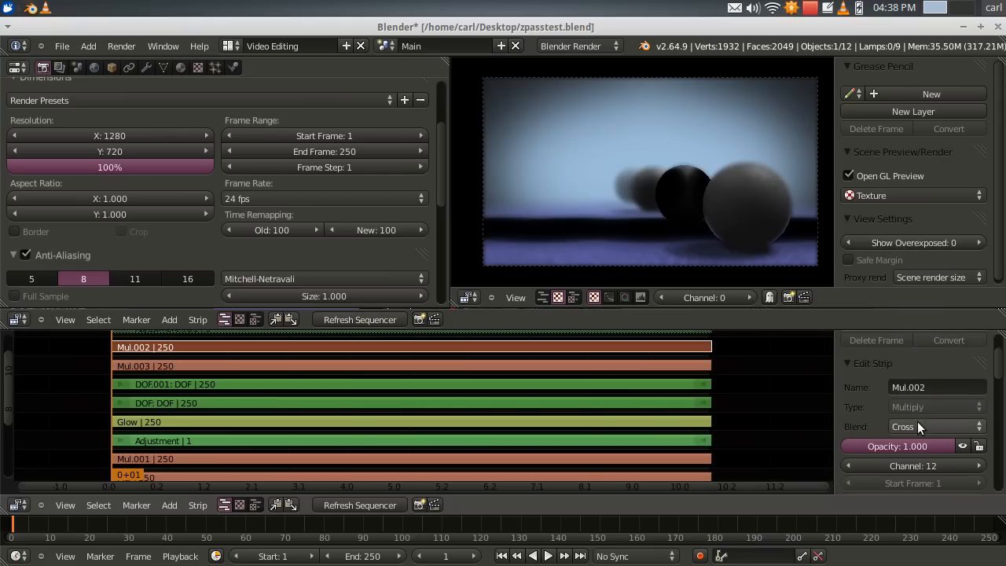
click(918, 424)
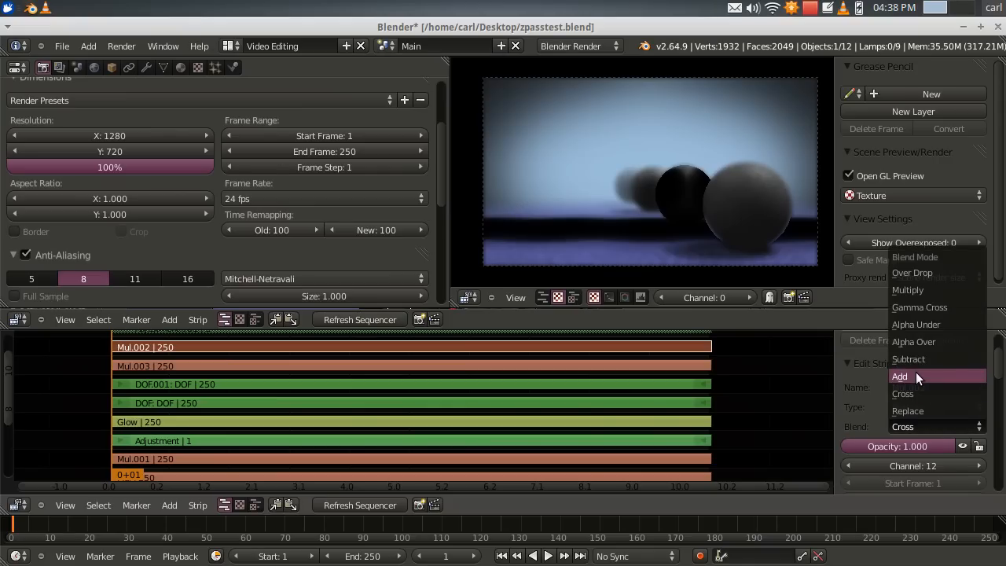
click(914, 375)
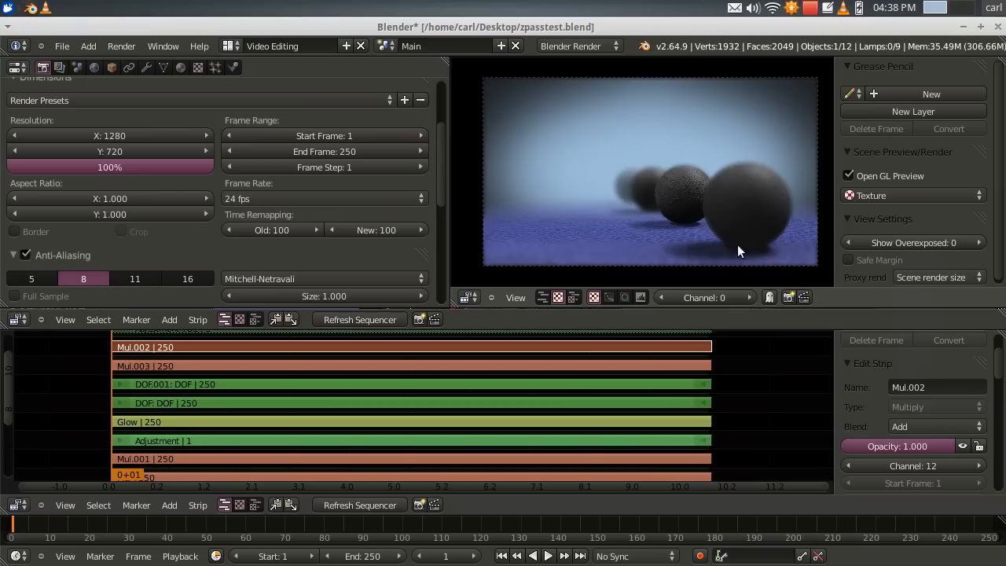
Step: Examine the composited preview up close, comparing the textured middle sphere with the blurred spheres and floor around it
scroll(669, 233, up, 3)
middle_drag(692, 224, 629, 177)
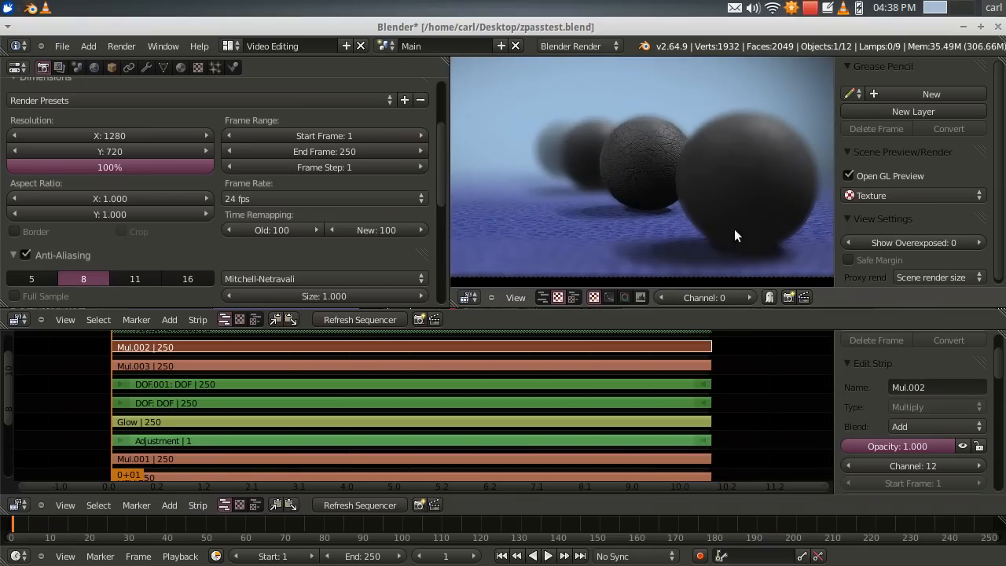
middle_drag(652, 228, 690, 248)
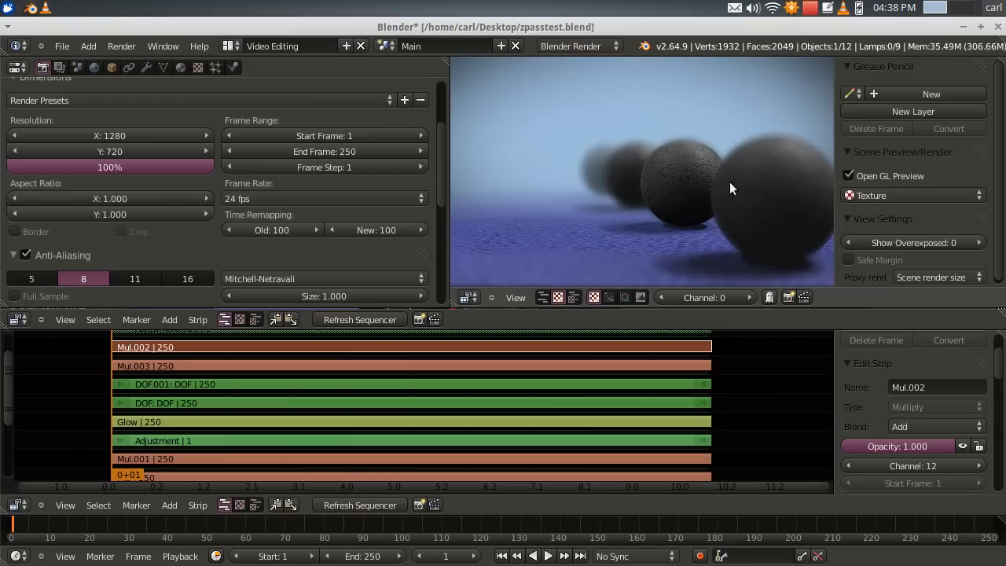
scroll(749, 225, down, 1)
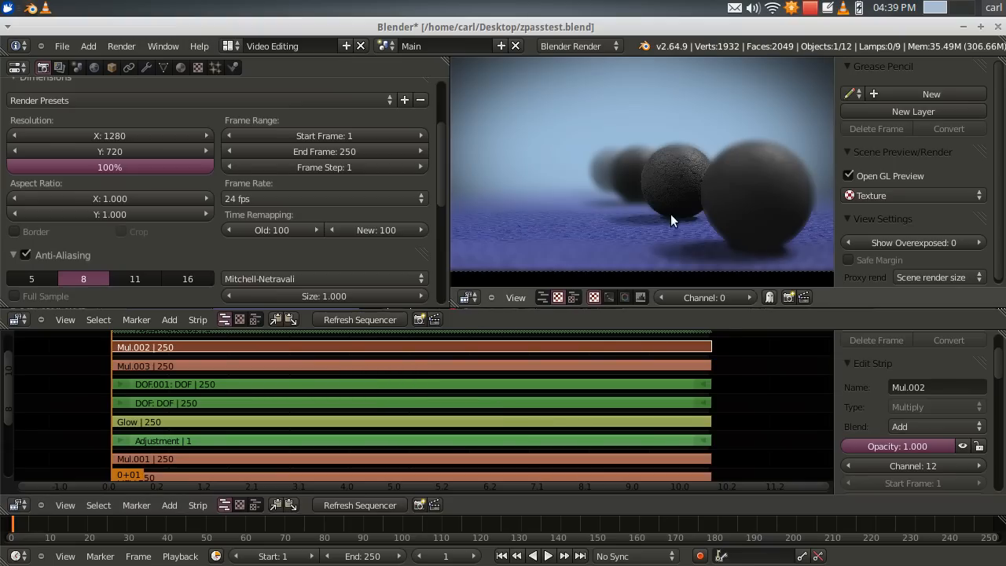
scroll(688, 207, up, 2)
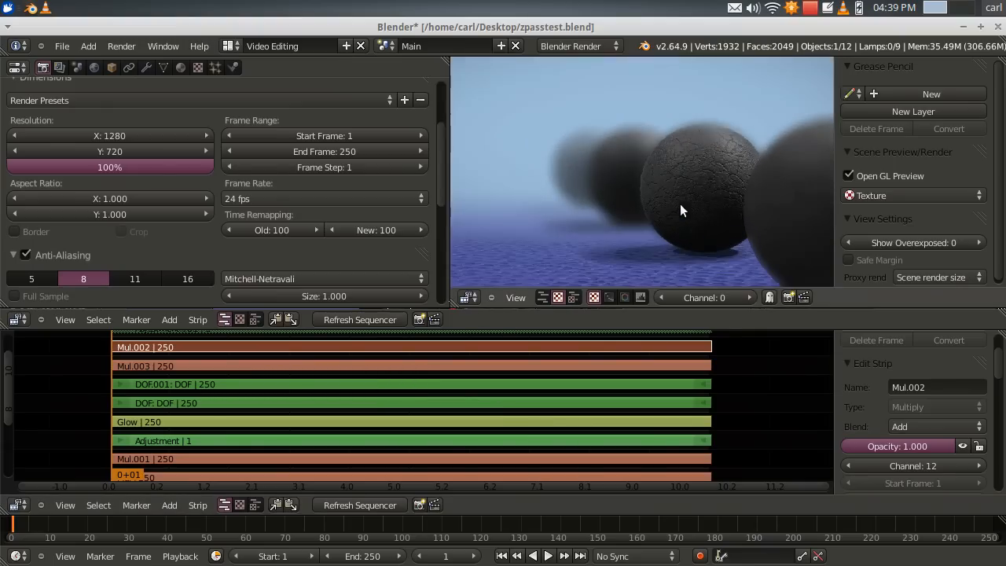
scroll(671, 194, down, 1)
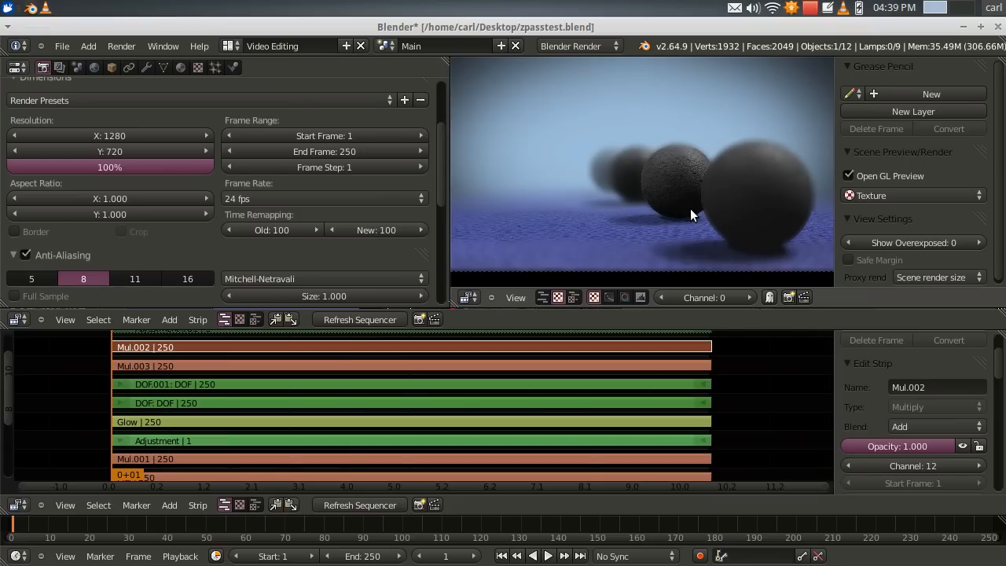
scroll(690, 209, up, 8)
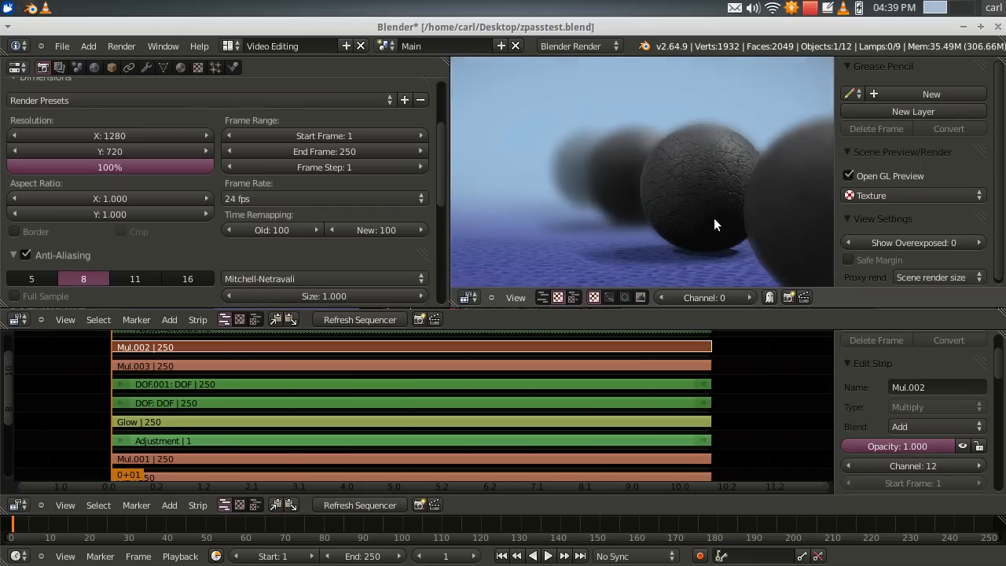
scroll(713, 218, down, 6)
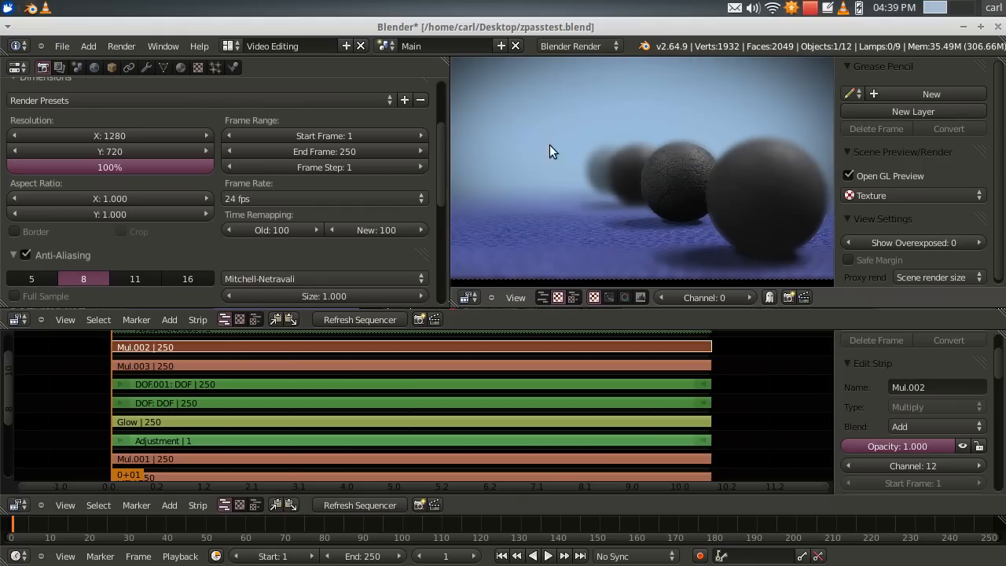
scroll(626, 184, down, 5)
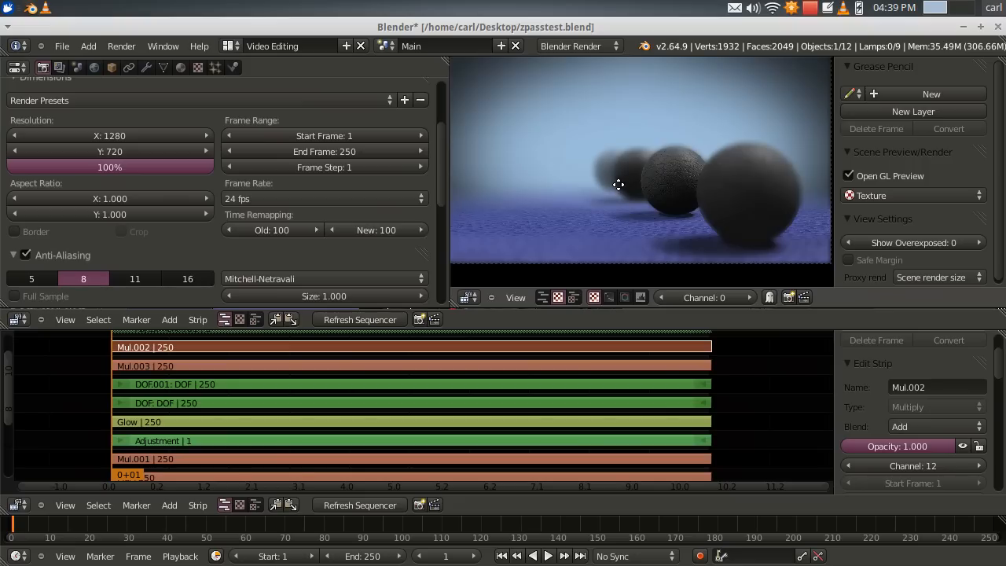
Step: Unmute the Adjustment.001 strip in channel 13 and review its Lift, Gamma and Gain color balance settings
shift+scroll(773, 382, up, 3)
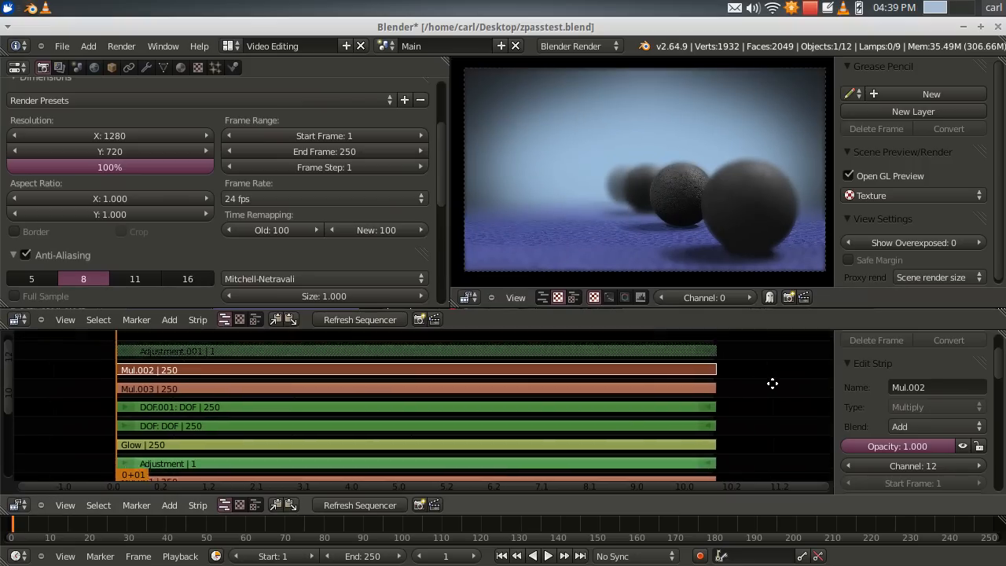
right_click(334, 387)
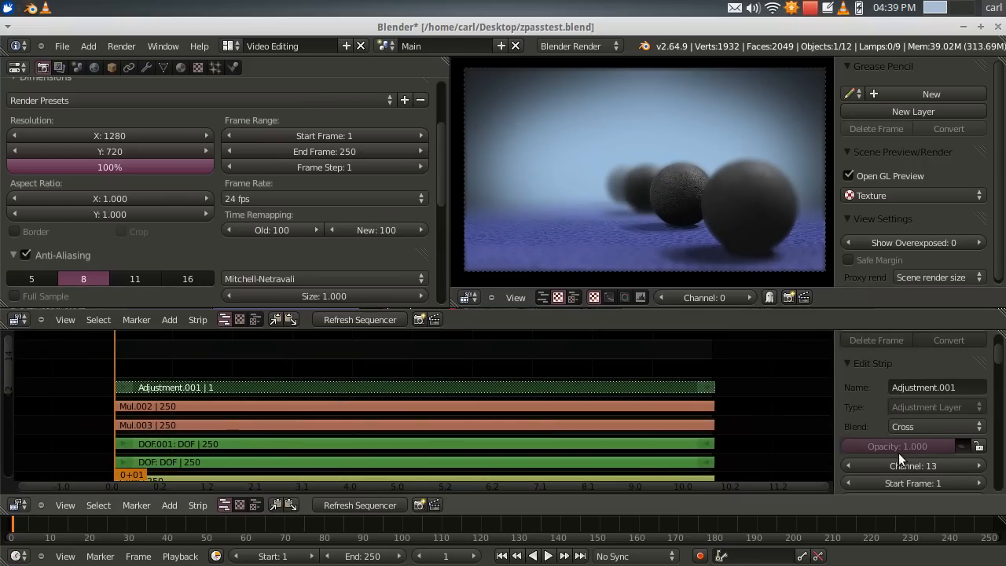
click(959, 446)
scroll(914, 426, down, 10)
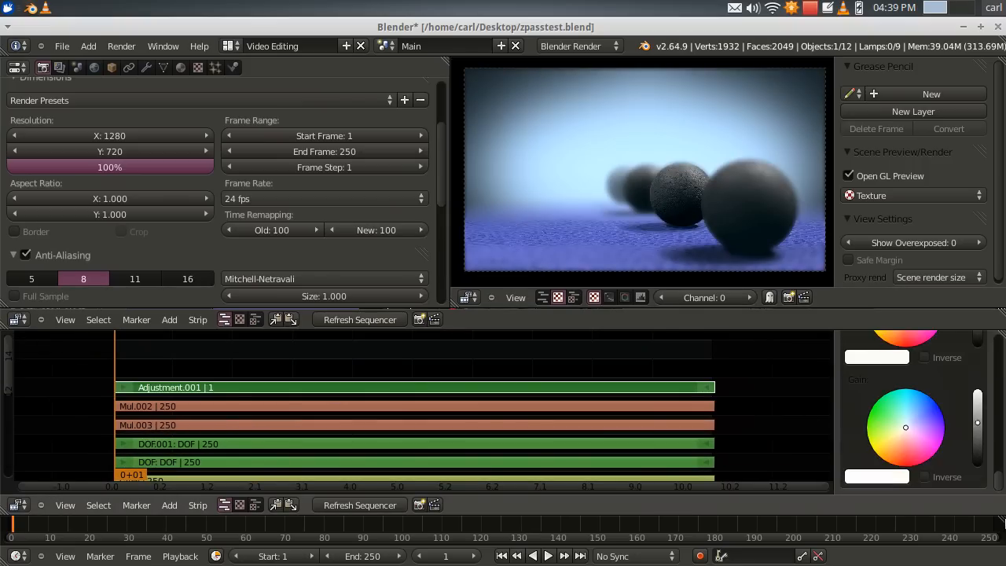
scroll(935, 428, up, 8)
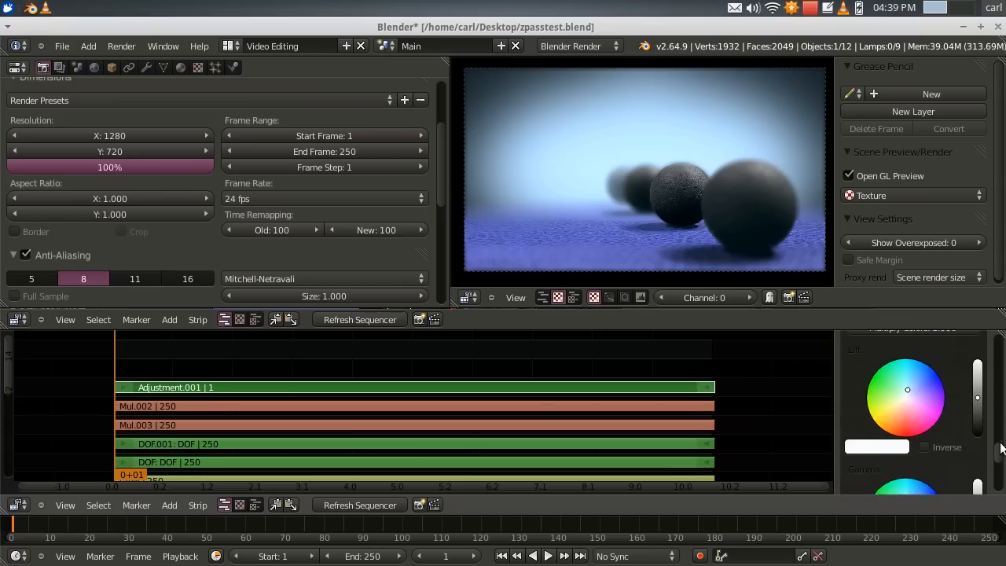
drag(1000, 436, 996, 338)
scroll(637, 253, up, 1)
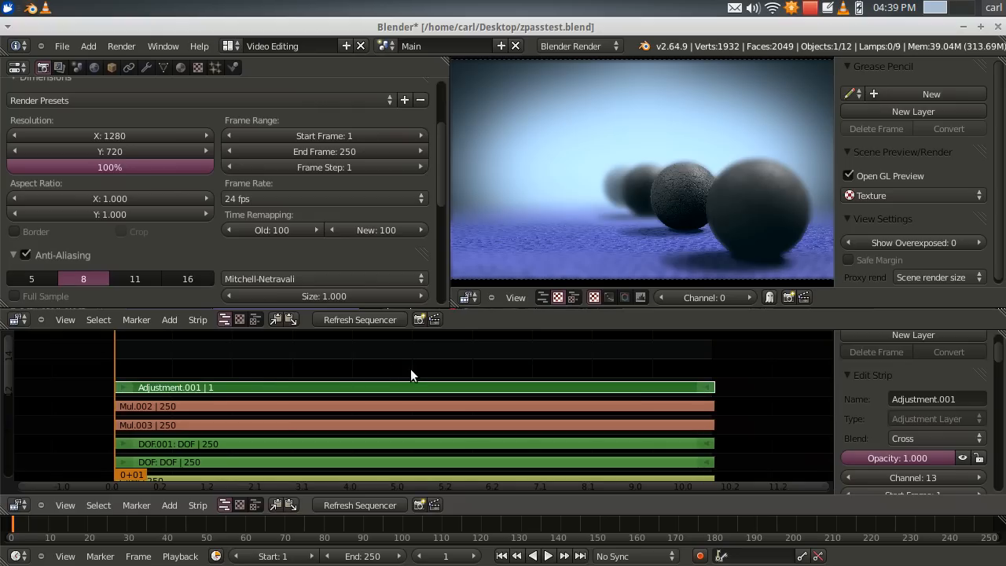
Step: Move to frame 114, make an OpenGL render of the sequencer preview and inspect the rendered spheres
drag(410, 369, 386, 368)
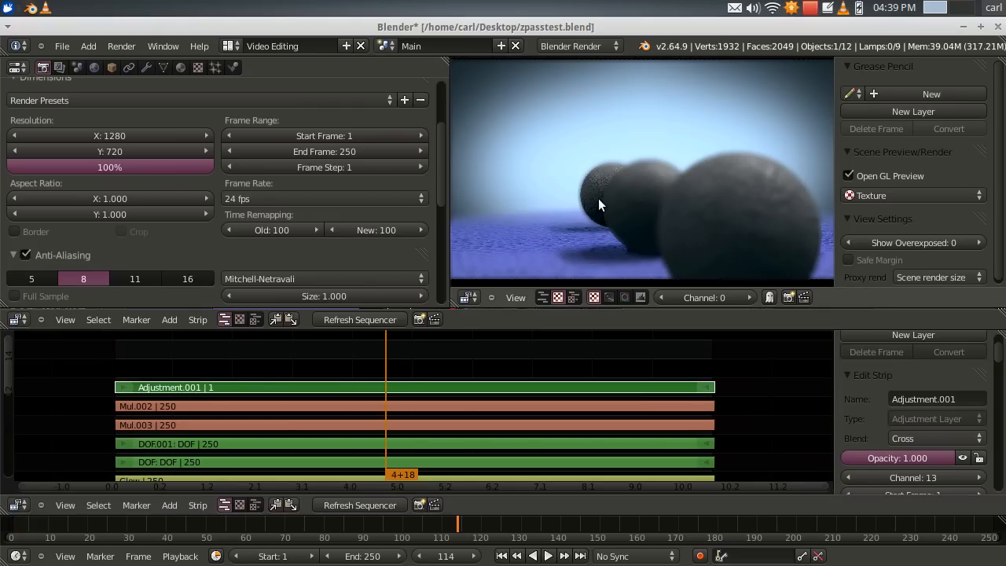
scroll(598, 198, down, 1)
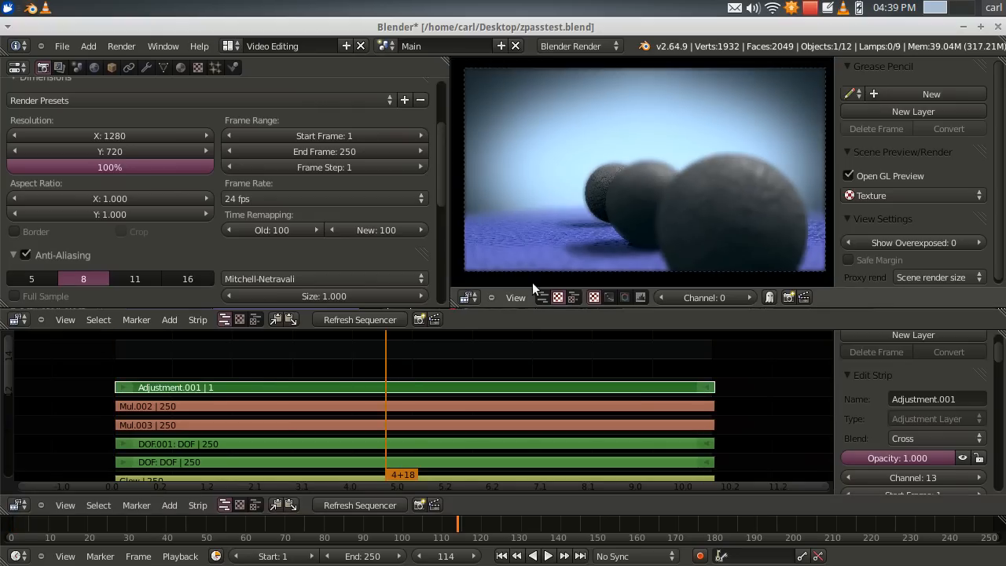
click(788, 296)
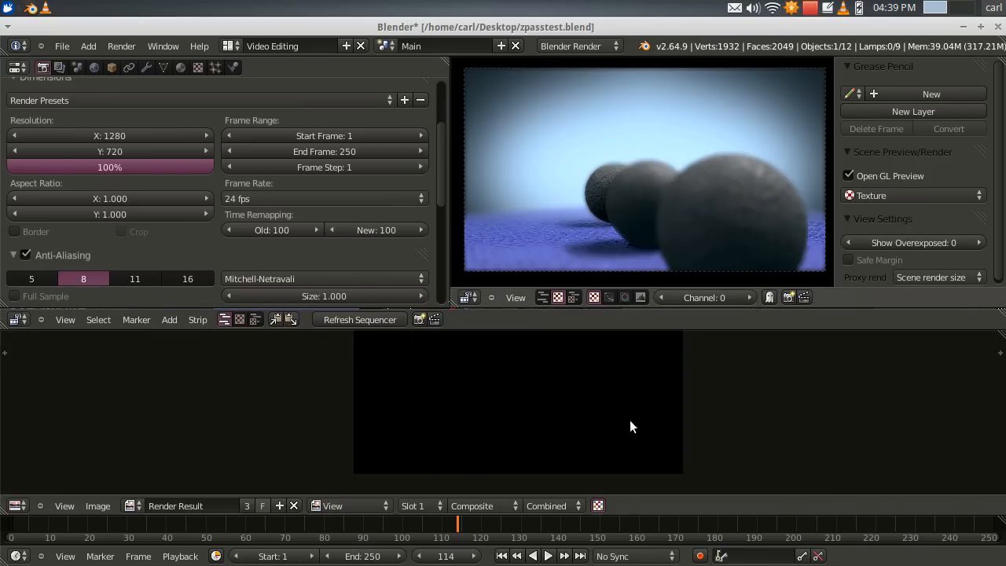
scroll(607, 424, up, 5)
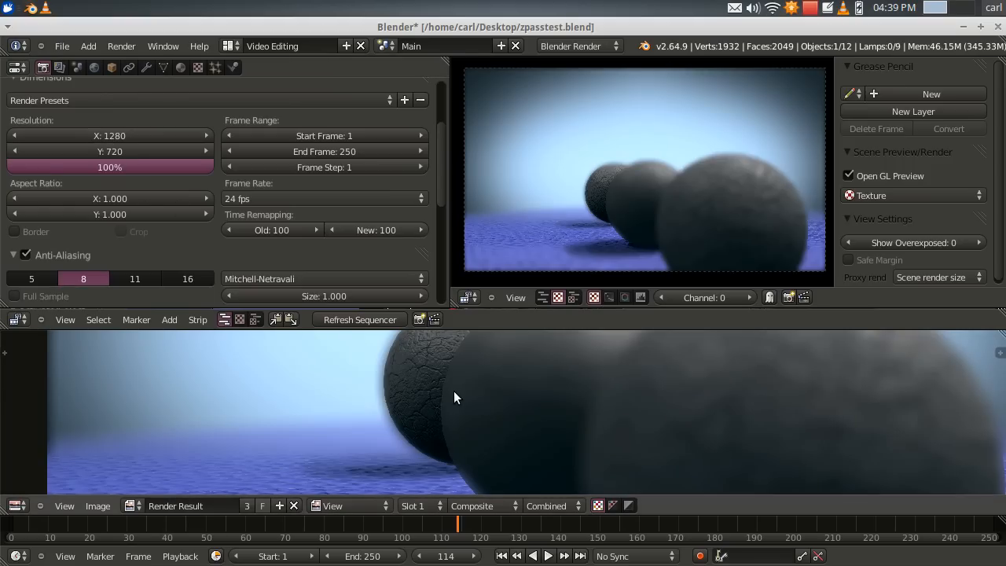
scroll(454, 391, up, 2)
scroll(454, 390, down, 4)
scroll(574, 397, down, 3)
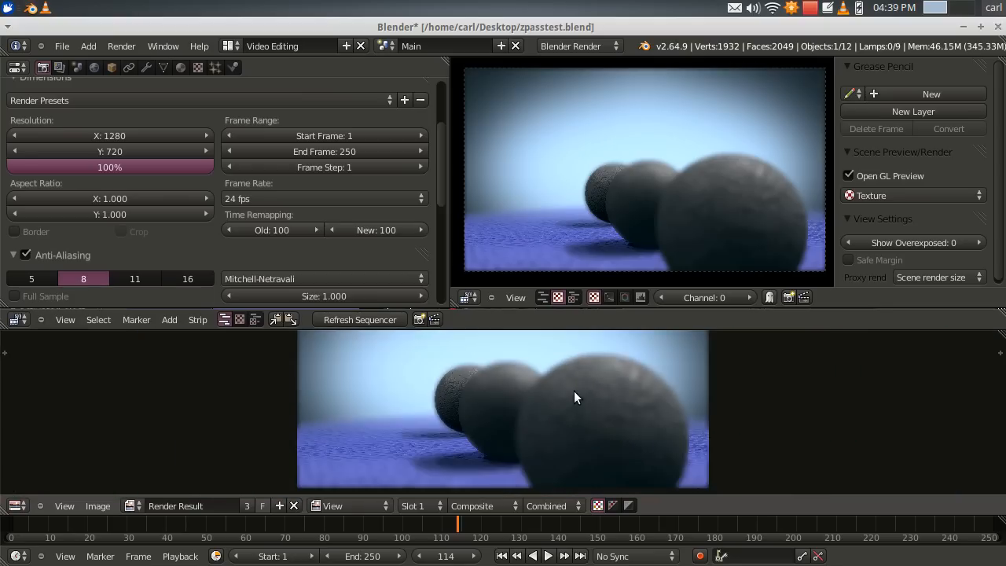
middle_drag(574, 398, 572, 413)
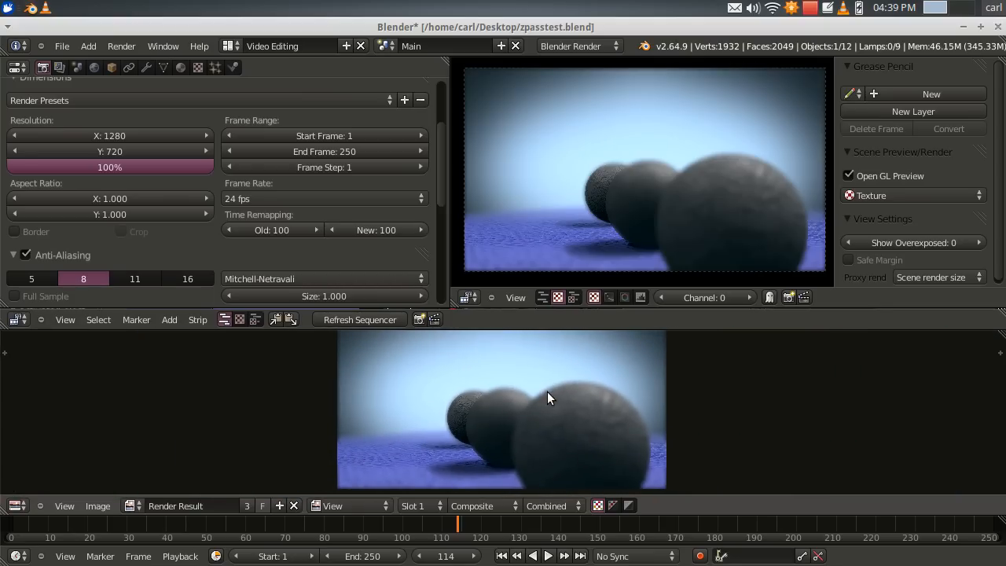
Step: Switch the area showing the render result back to the Video Sequence Editor
click(16, 506)
click(32, 490)
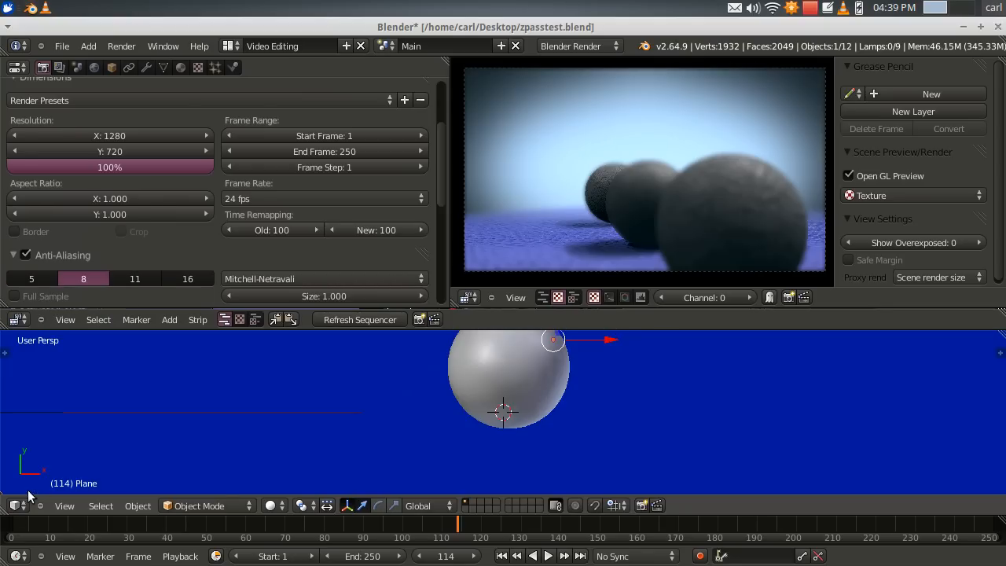
click(16, 505)
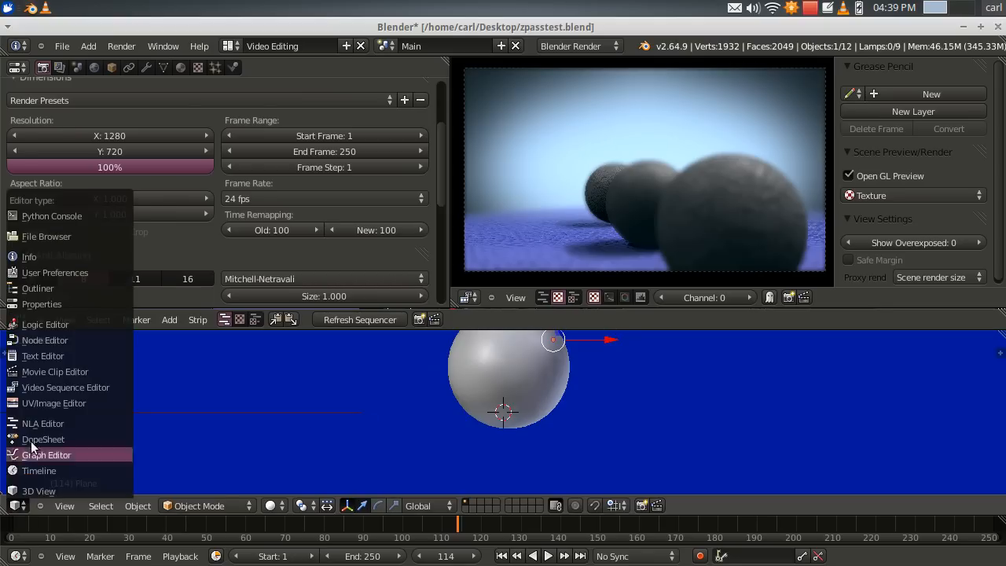
click(31, 387)
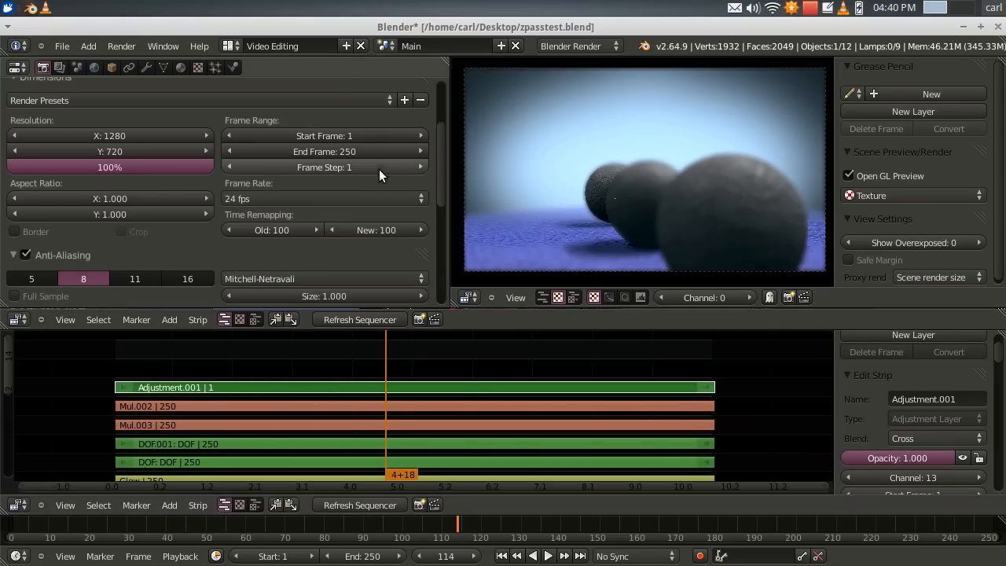
Step: Examine the finished depth-of-field composite at frame 114, checking sphere edges, focus falloff and background in the preview
scroll(690, 238, up, 2)
scroll(671, 230, down, 3)
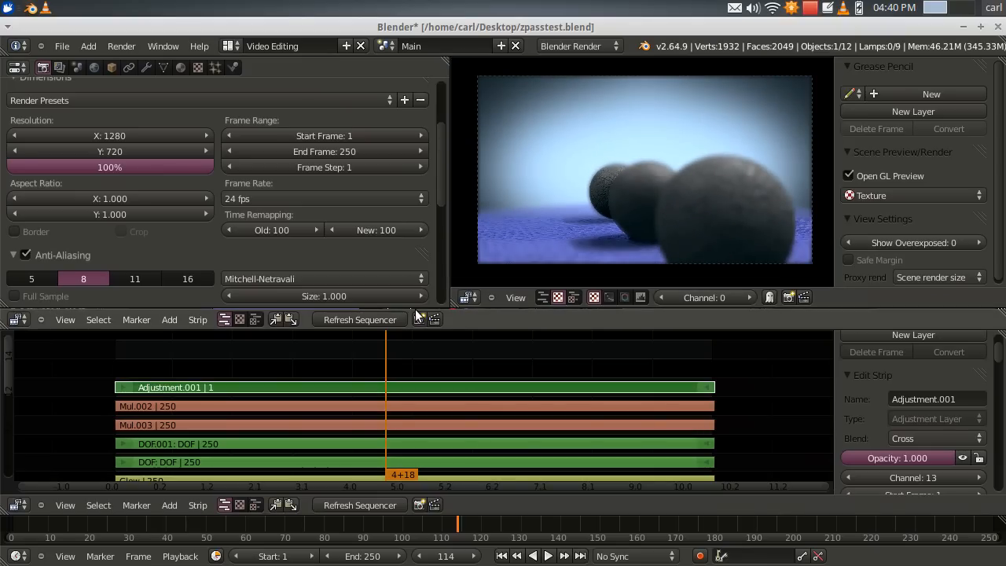
scroll(631, 212, up, 1)
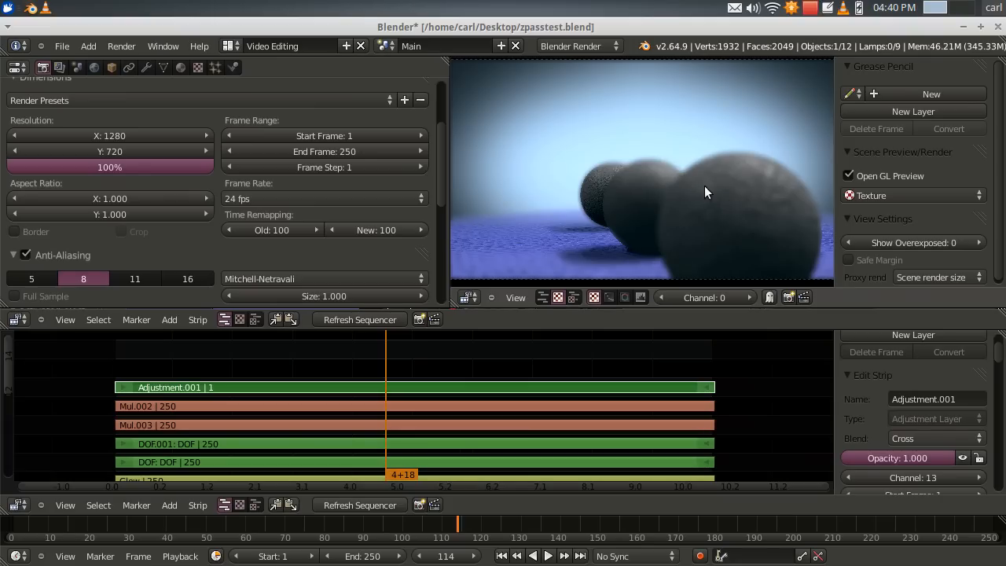
scroll(655, 213, down, 1)
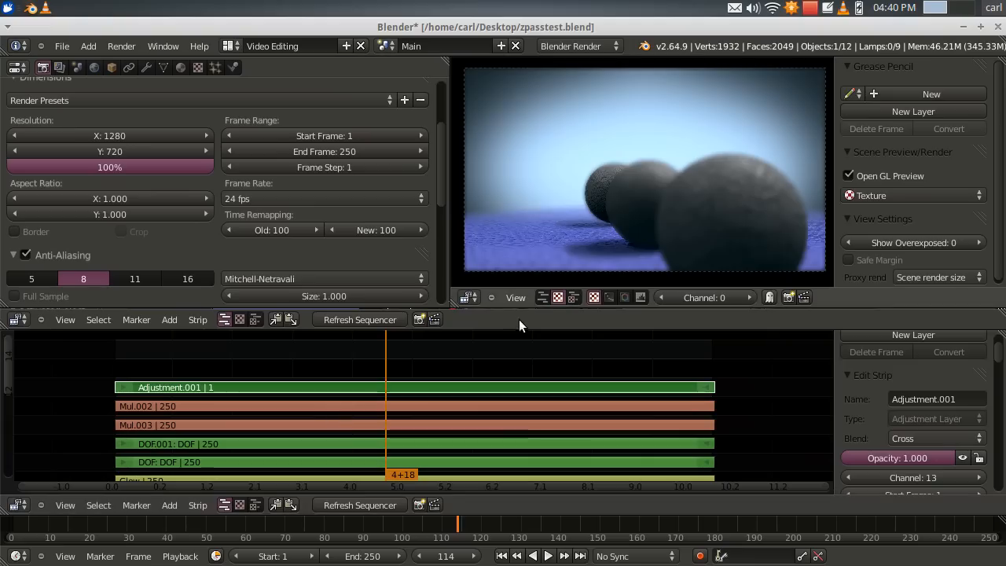
scroll(590, 214, up, 3)
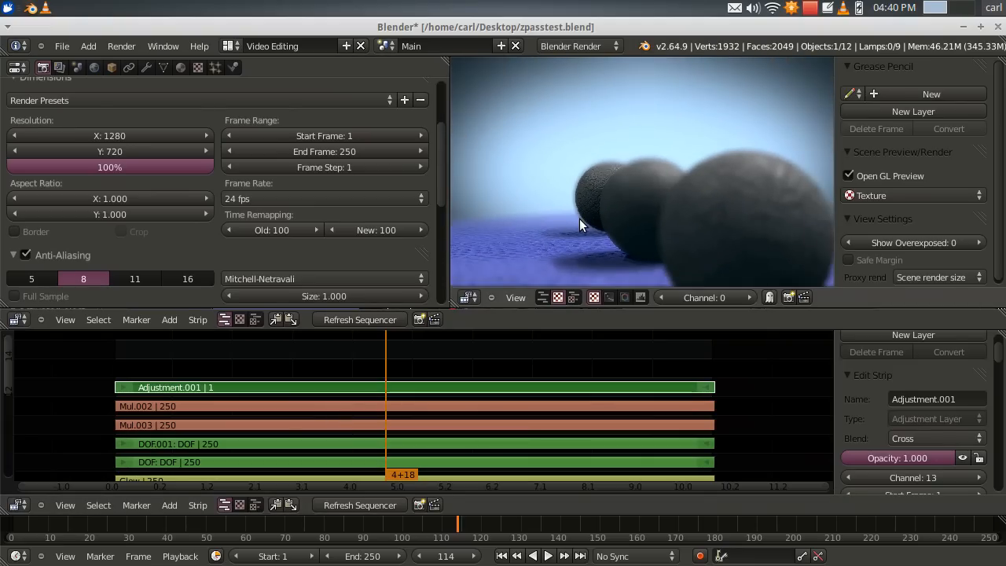
scroll(570, 223, down, 2)
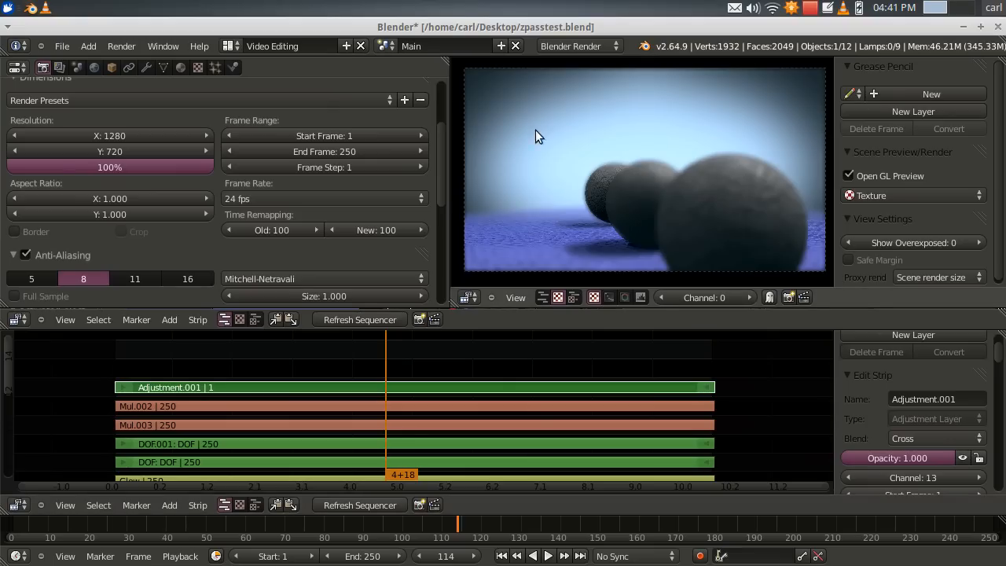
scroll(769, 243, up, 2)
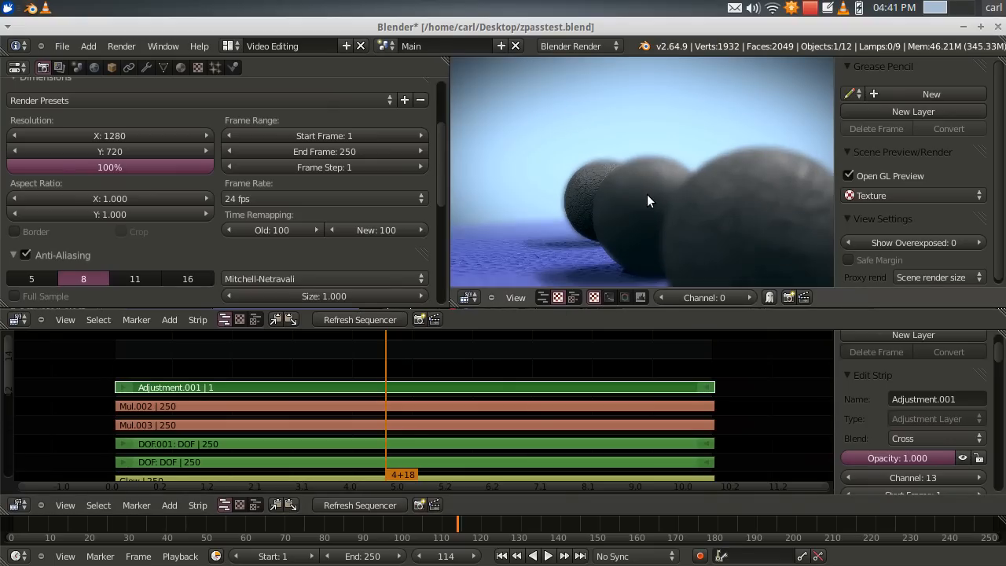
scroll(645, 195, down, 2)
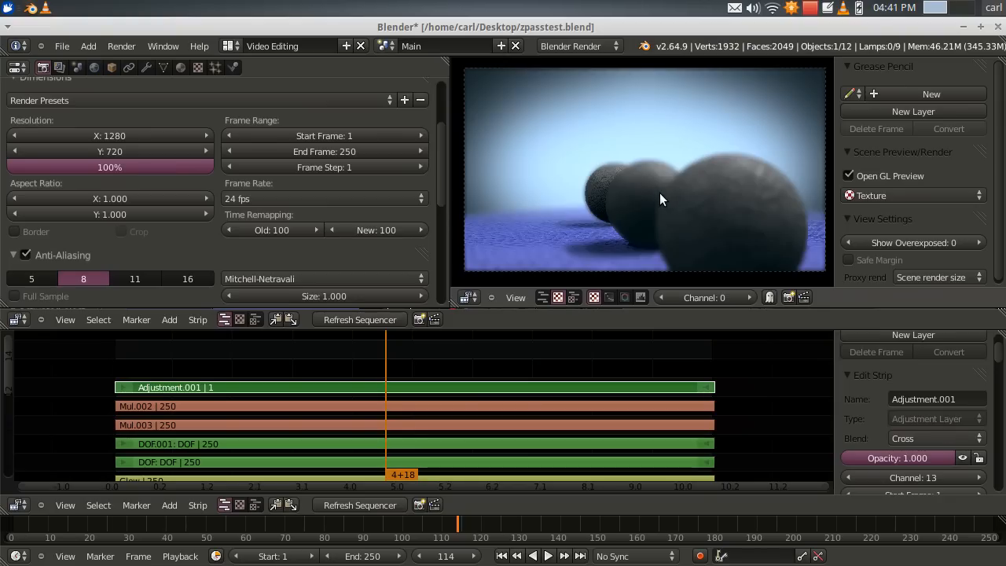
scroll(661, 196, up, 3)
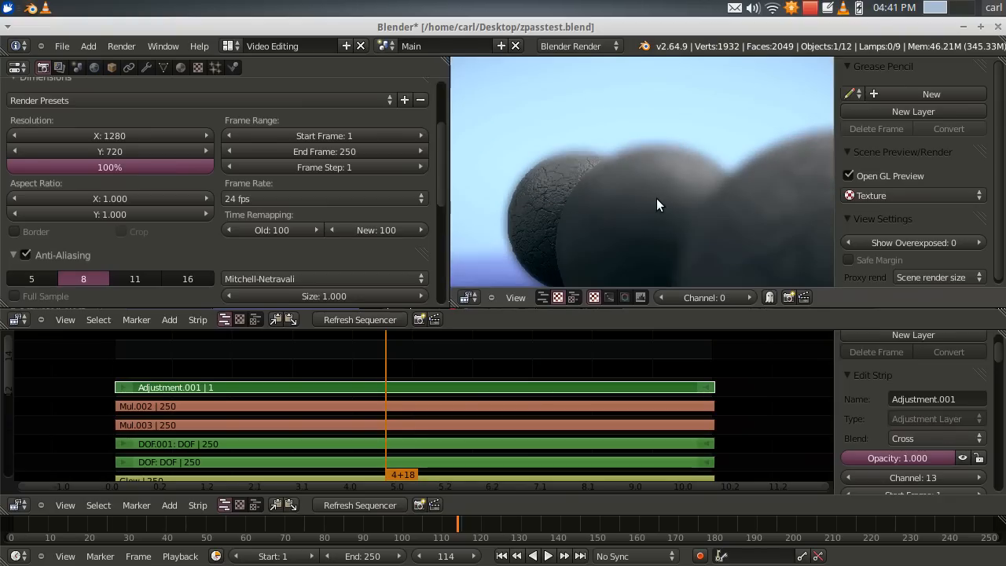
scroll(656, 198, down, 3)
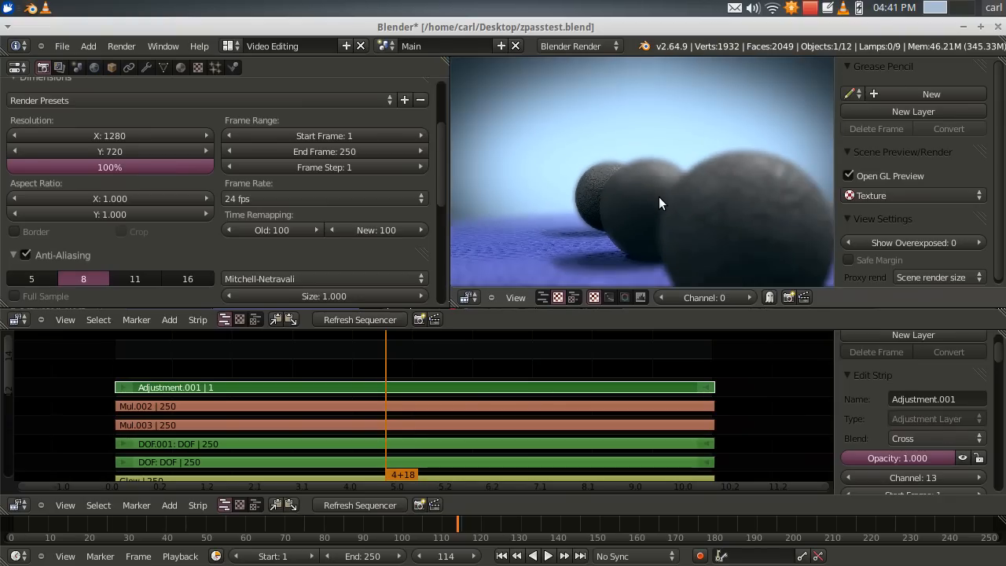
Step: Review the whole strip stack in the sequencer, from Adjustment.001 down through the Glow, Multiply, ZPass and Main strips
scroll(658, 196, down, 2)
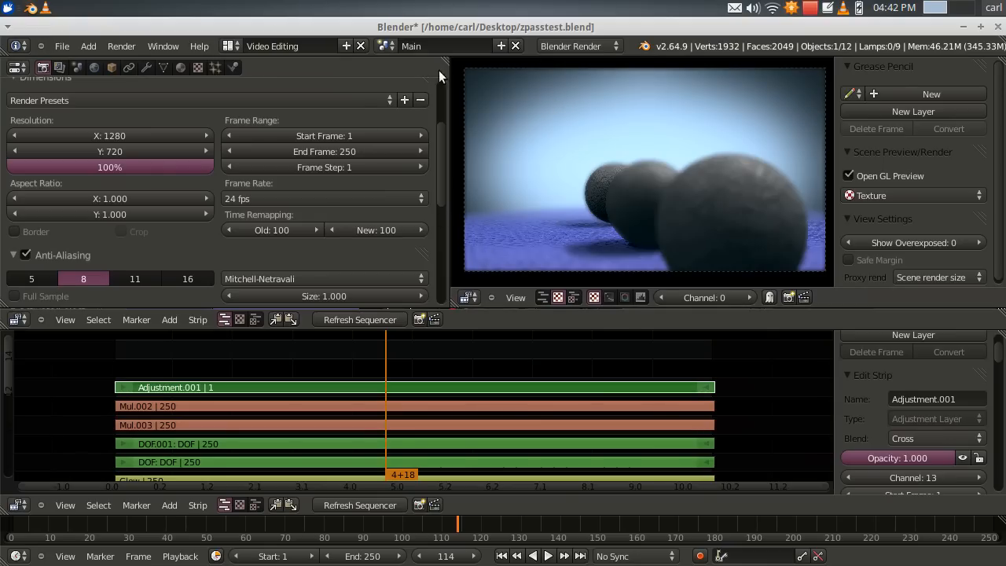
middle_drag(780, 399, 749, 335)
middle_drag(733, 425, 736, 354)
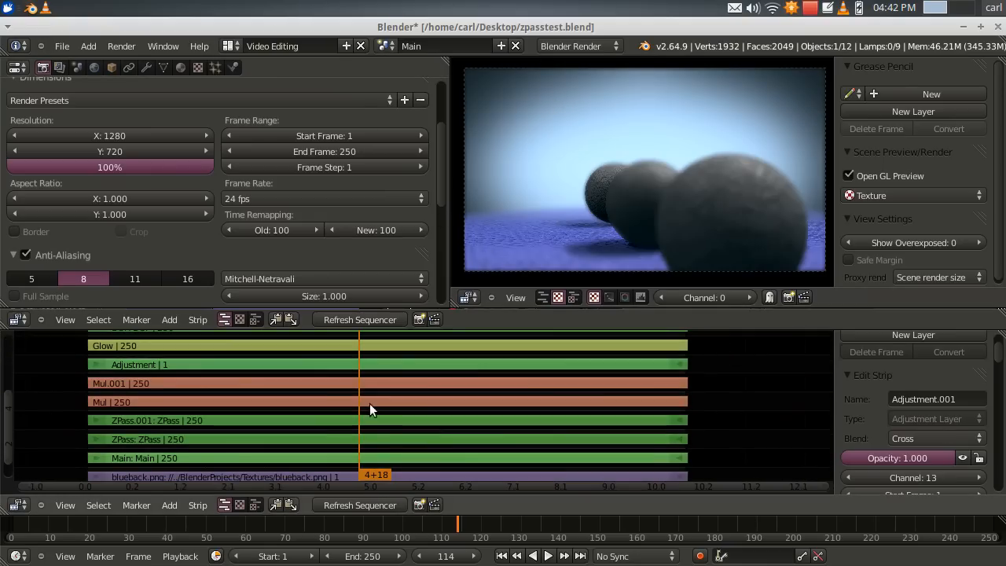
middle_drag(743, 409, 742, 477)
scroll(742, 478, down, 1)
middle_drag(677, 382, 698, 436)
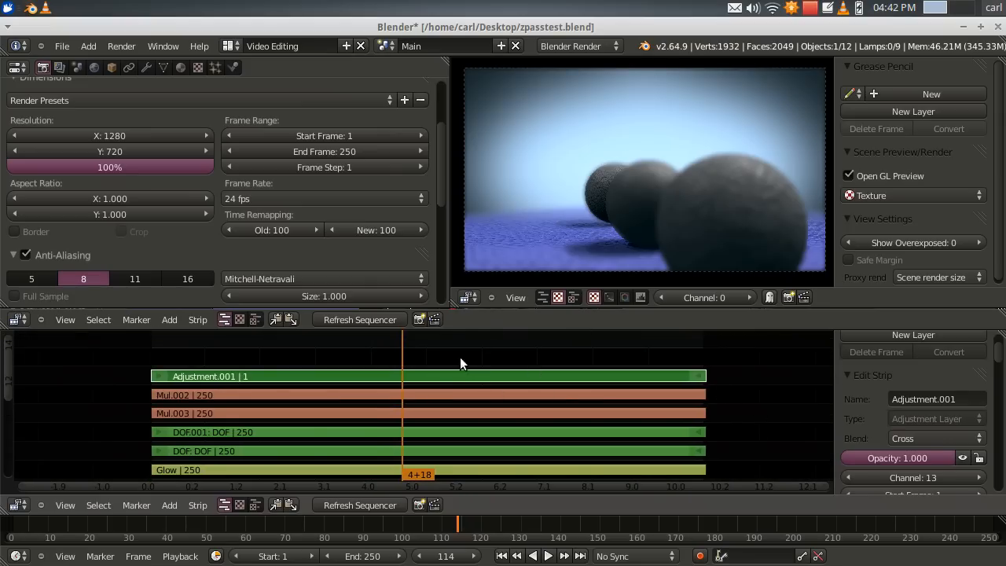
click(166, 508)
Step: Inspect the composited spheres in the preview at frame 114, comparing surface detail, blurred edges and ground shadows up close and in full frame
scroll(604, 237, up, 3)
middle_drag(603, 237, 693, 207)
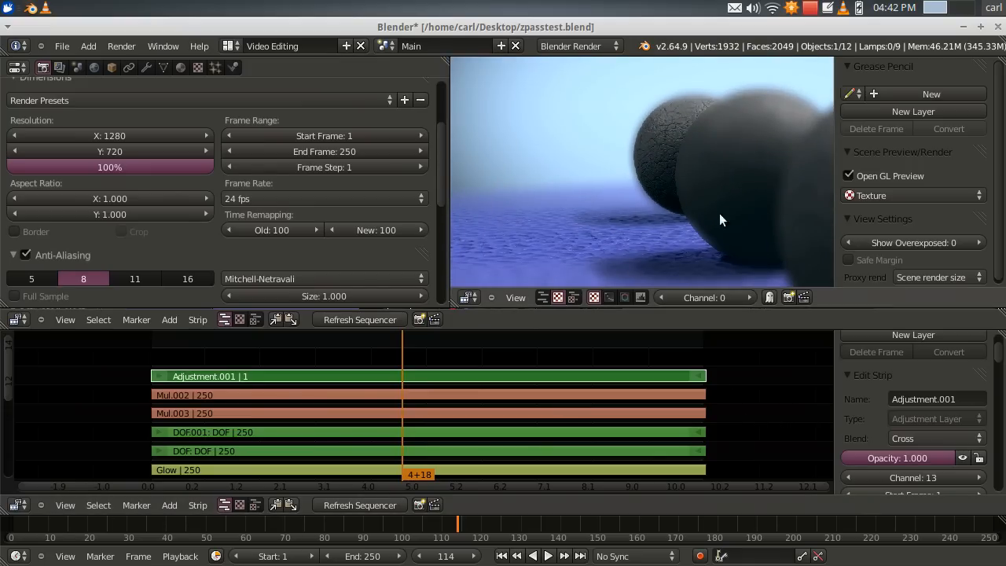
scroll(667, 240, down, 2)
middle_drag(666, 240, 554, 303)
scroll(597, 240, down, 4)
middle_drag(596, 240, 622, 228)
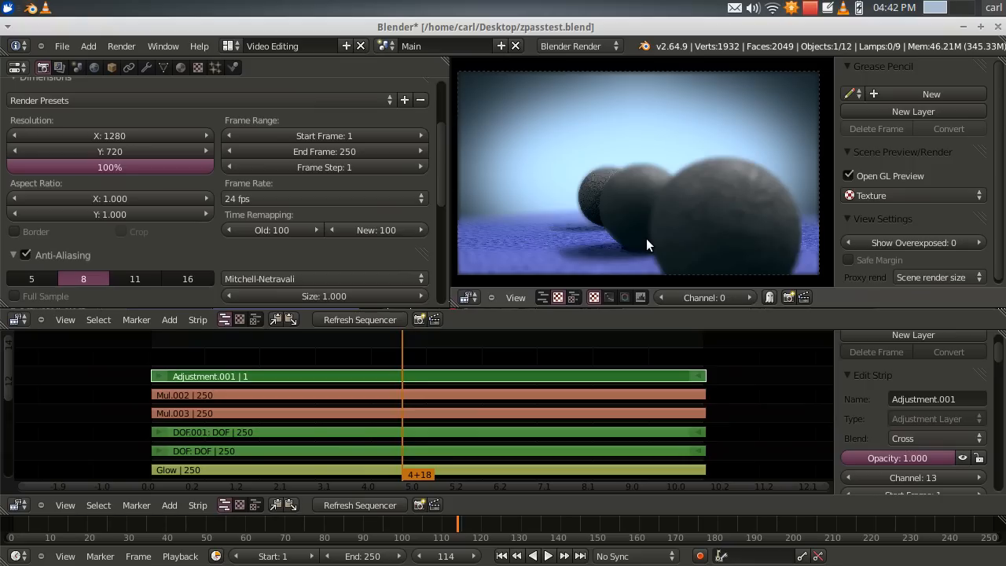
scroll(646, 239, up, 4)
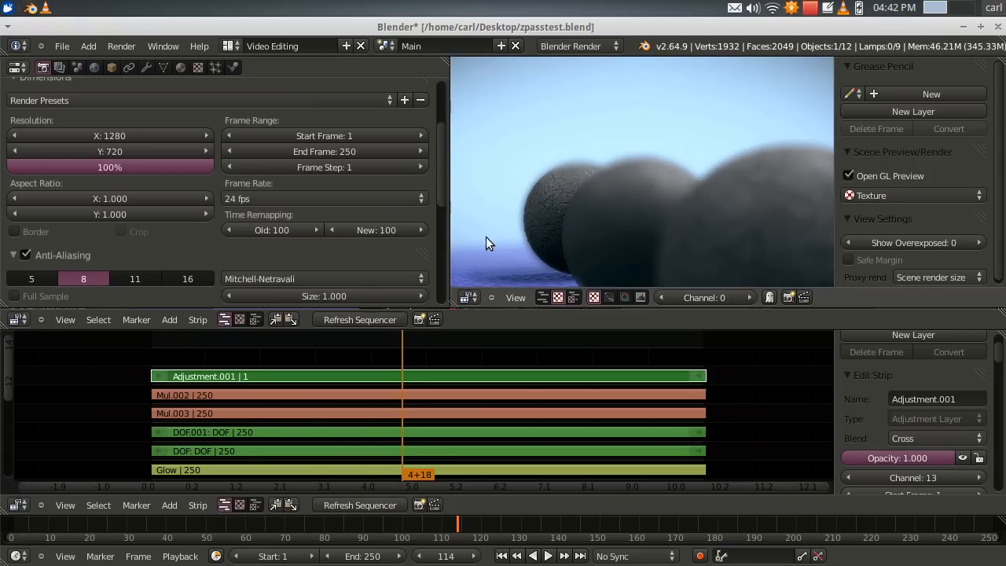
scroll(577, 240, down, 4)
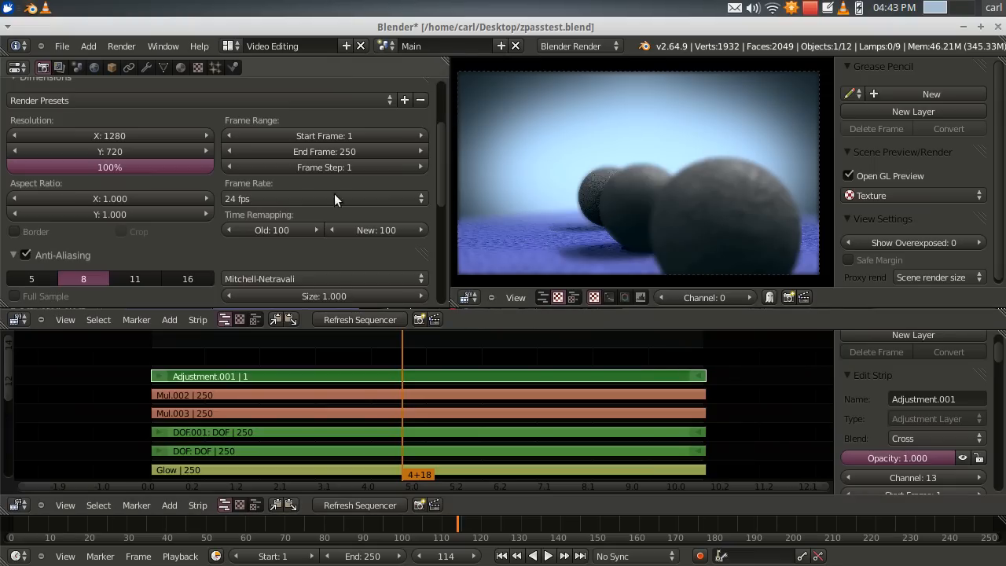
scroll(621, 251, up, 4)
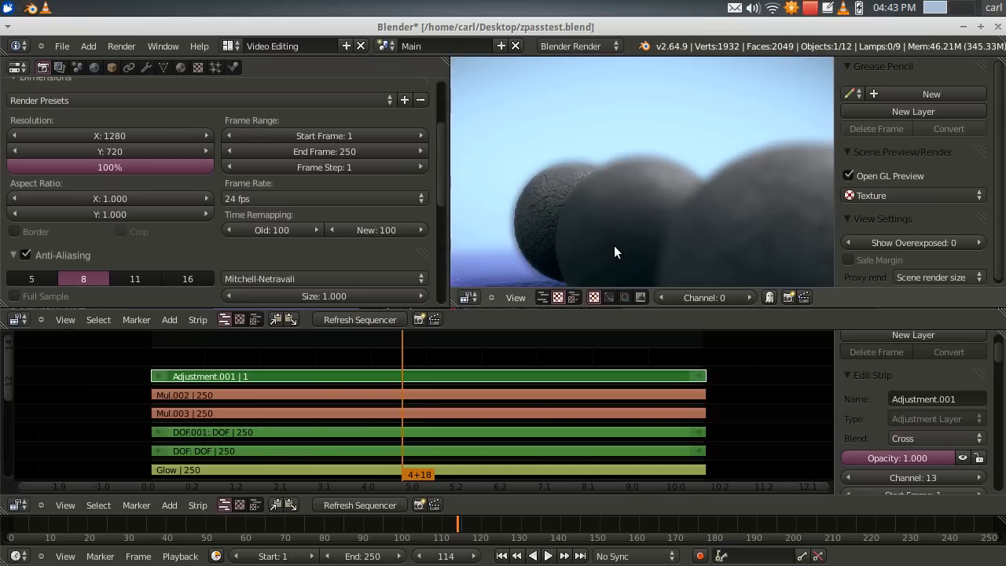
scroll(542, 216, down, 2)
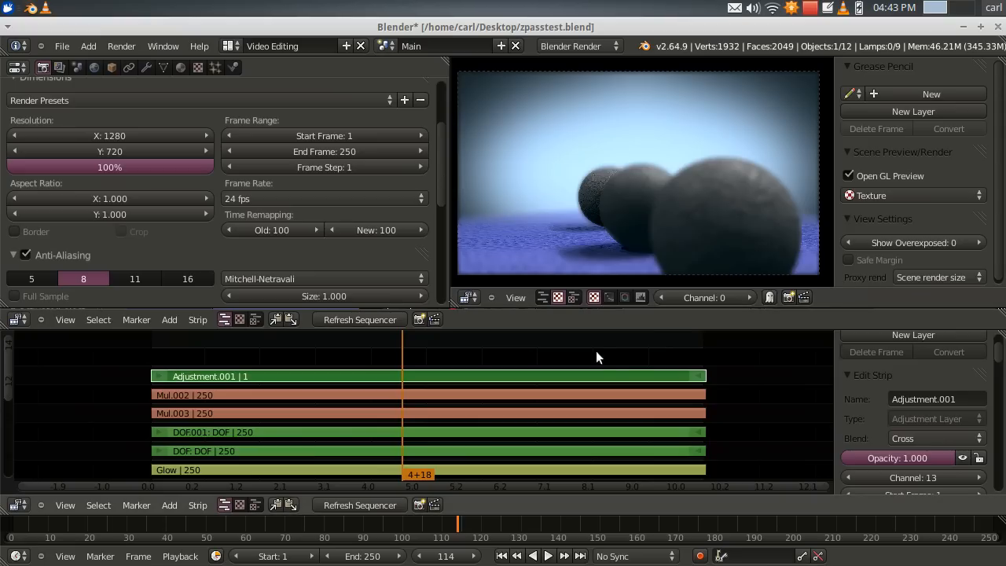
Step: Check the lower sequencer layers down to the blueback.png background strip, and return to the Adjustment.001 strip in channel 13
middle_drag(732, 377, 633, 202)
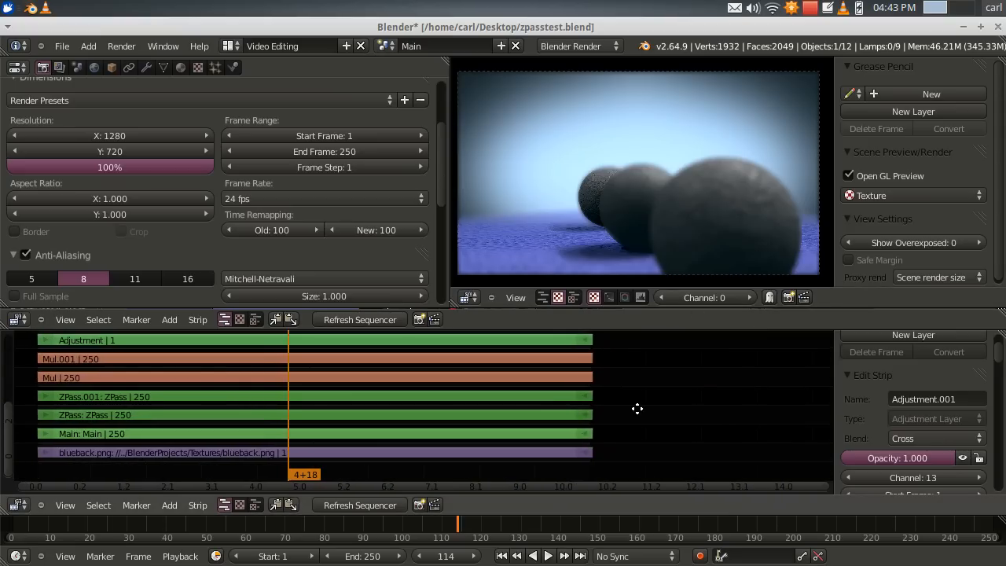
middle_drag(637, 409, 727, 507)
middle_drag(716, 375, 671, 466)
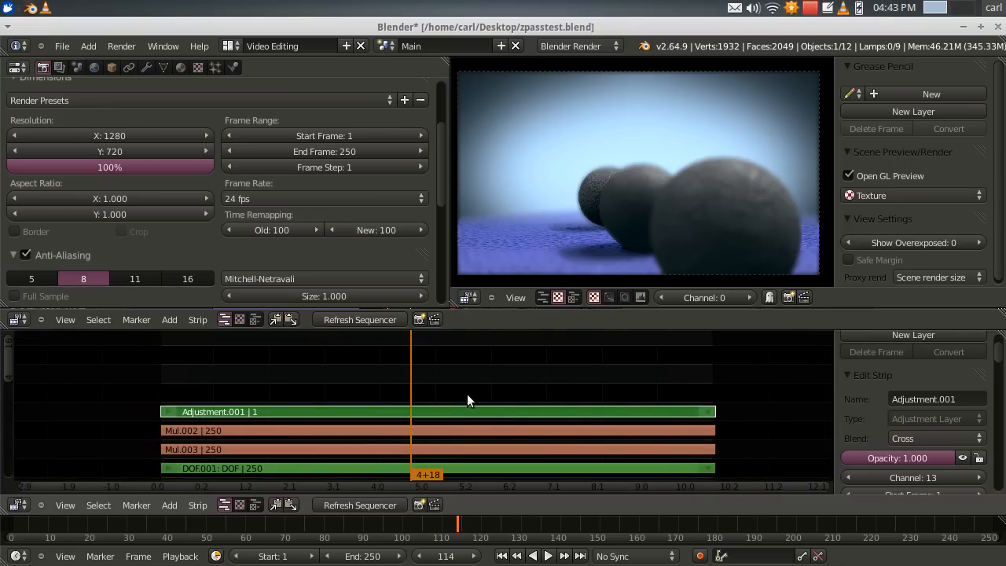